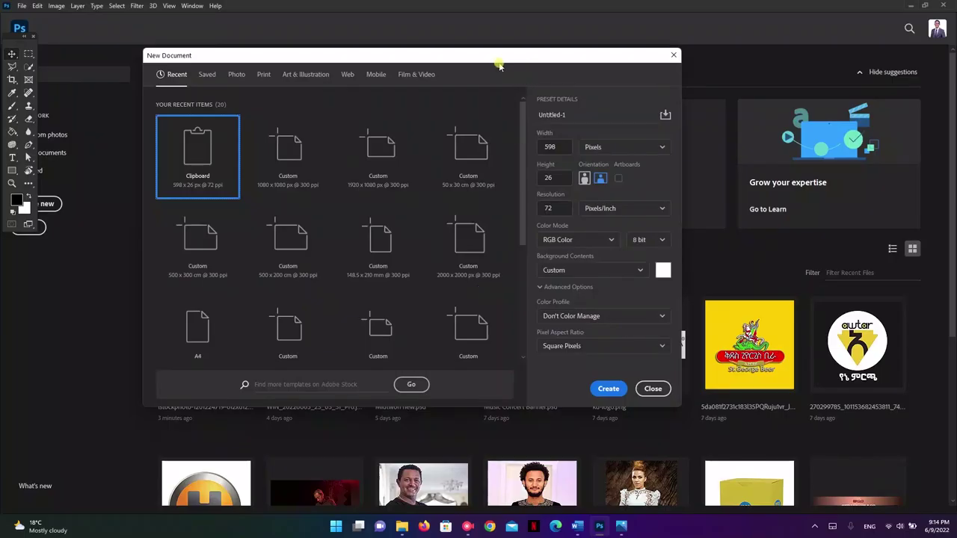
Drag the New Document dialog into a convenient position on screen
mouse_move(498, 54)
mouse_down()
mouse_move(527, 81)
mouse_move(540, 120)
mouse_up()
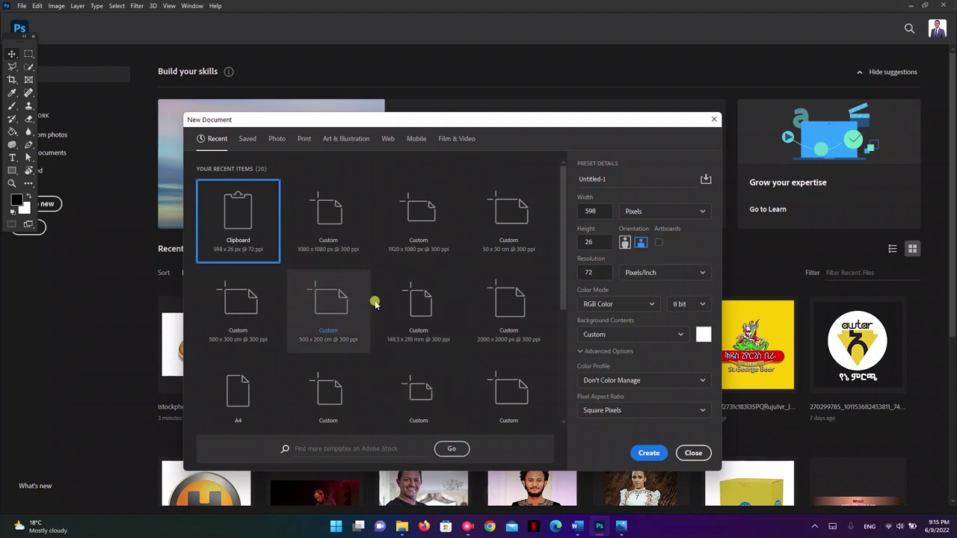
Start from the A4 preset and name the document 'Wedding card'
click(238, 402)
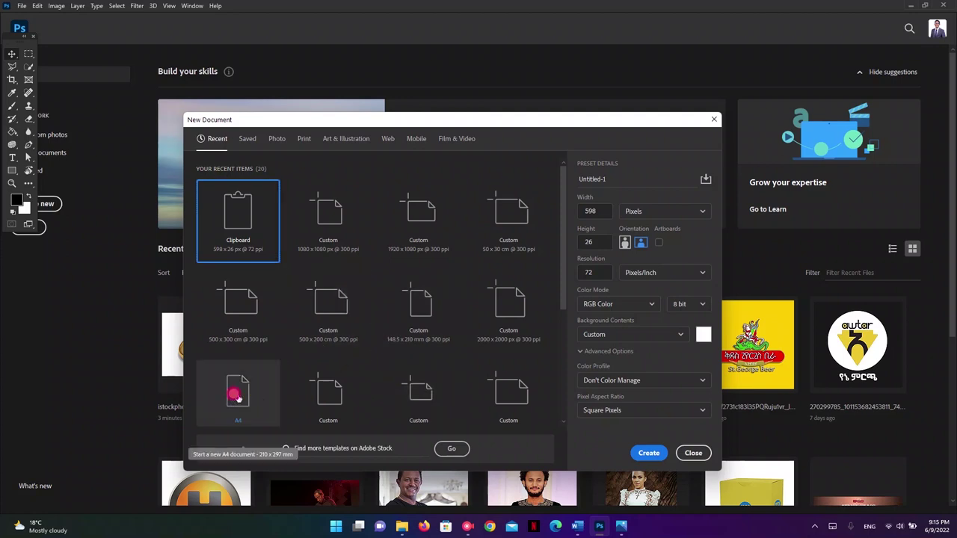
click(588, 180)
drag(606, 180, 576, 181)
text(Wedding card)
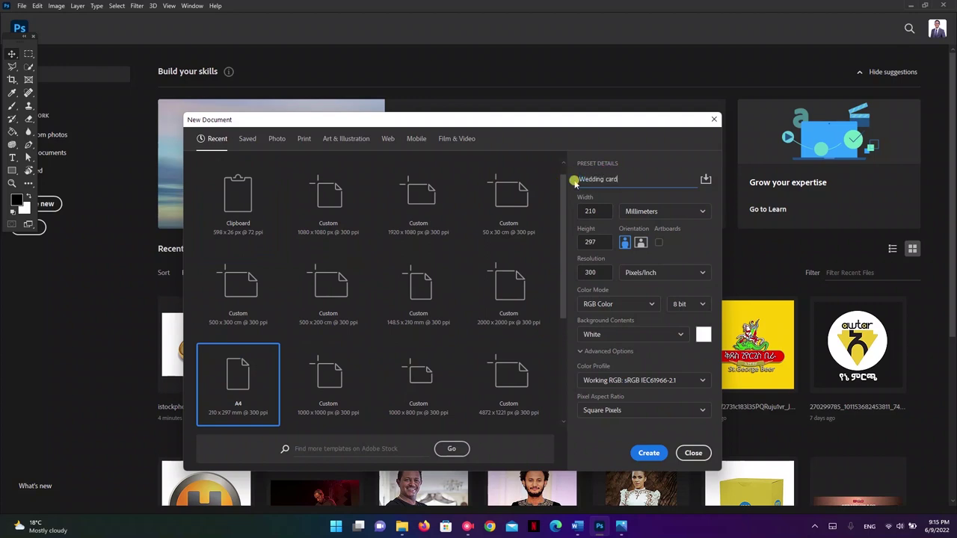
Halve the height to 148.5 mm, switch to portrait 148.5 × 210 mm, and create it
click(600, 210)
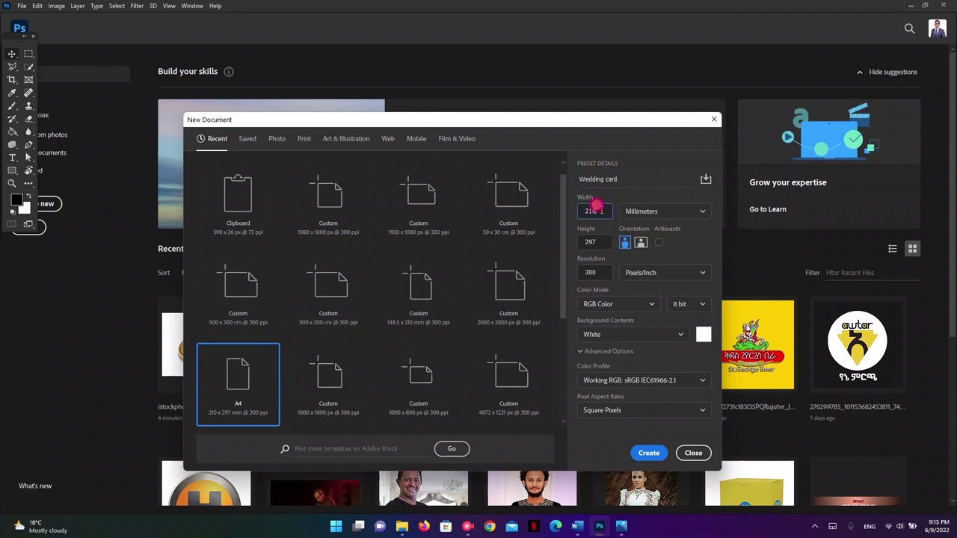
click(592, 239)
click(598, 211)
double_click(601, 243)
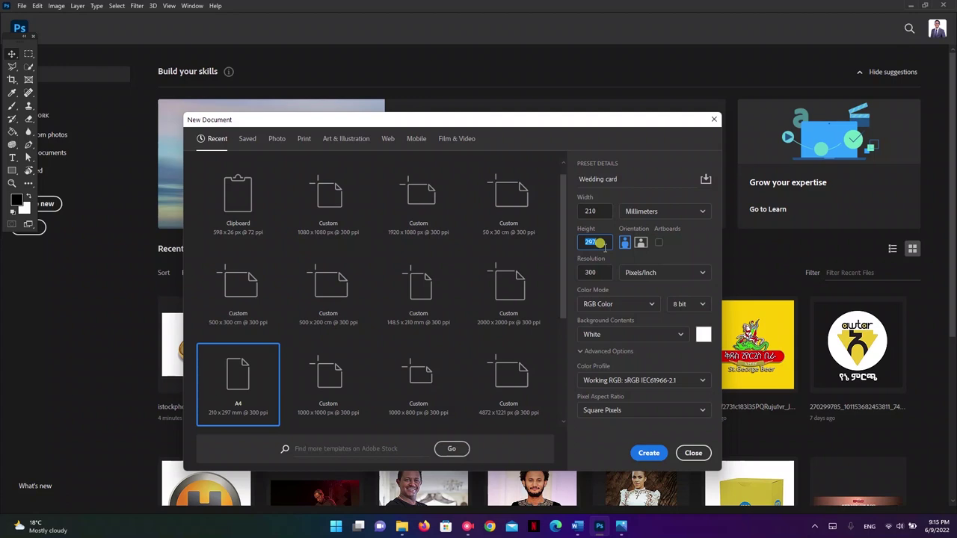
click(600, 242)
click(601, 242)
click(601, 242)
click(593, 211)
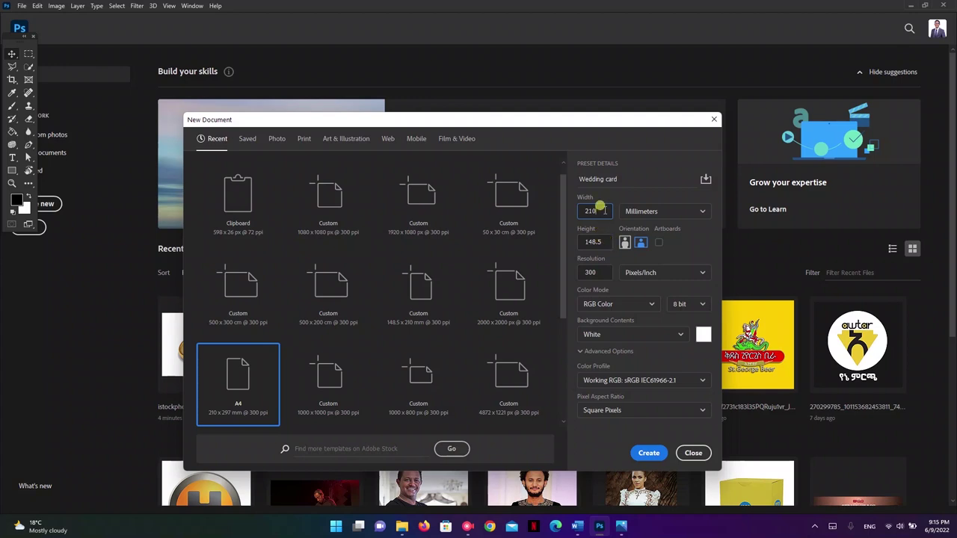
click(625, 241)
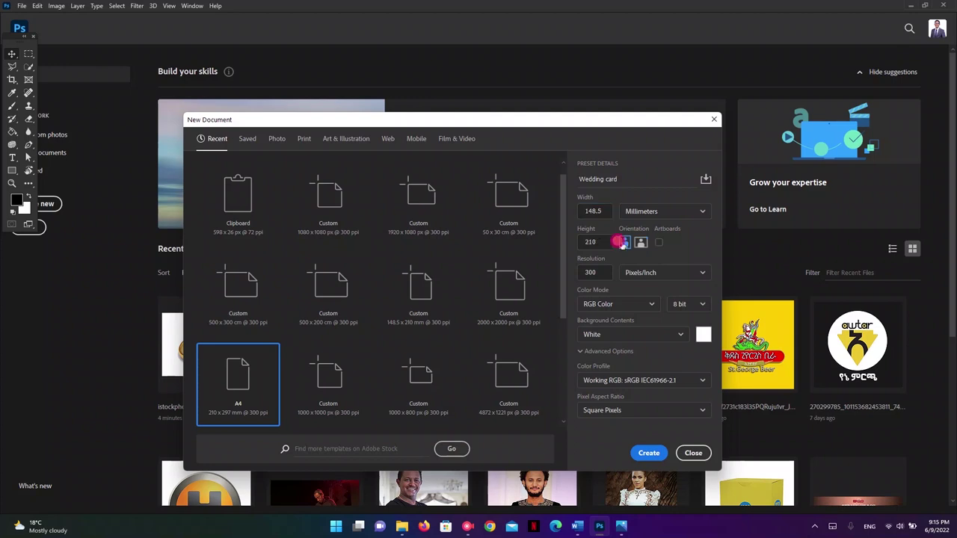
double_click(592, 240)
click(603, 210)
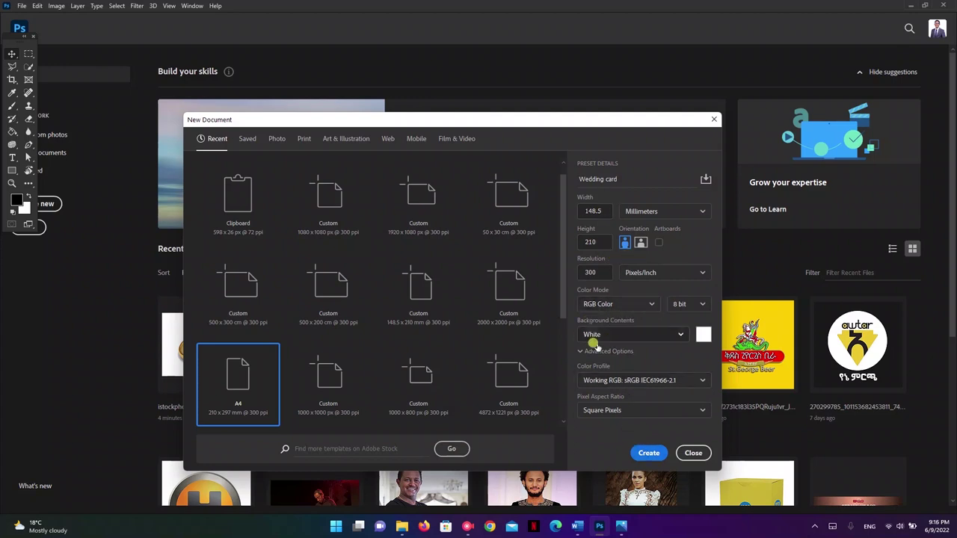
click(649, 454)
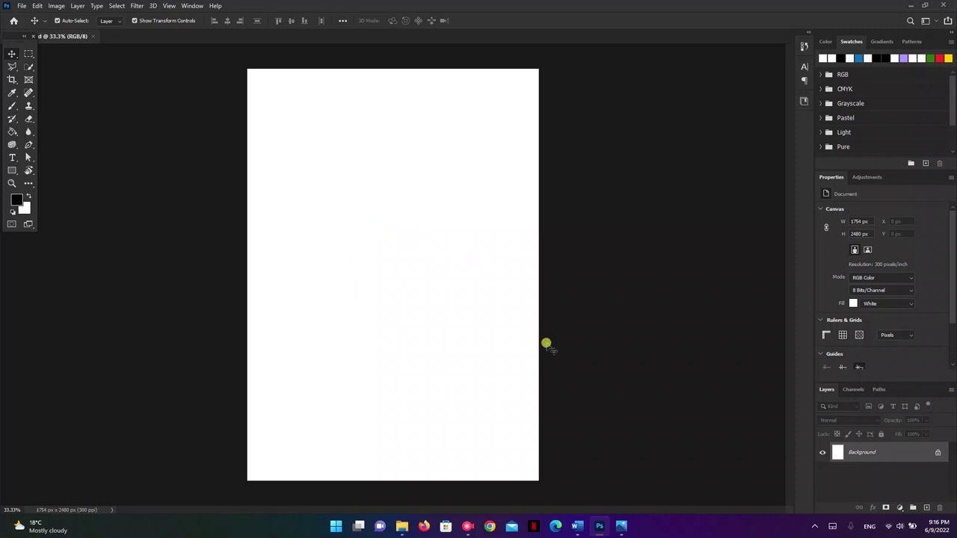
click(621, 526)
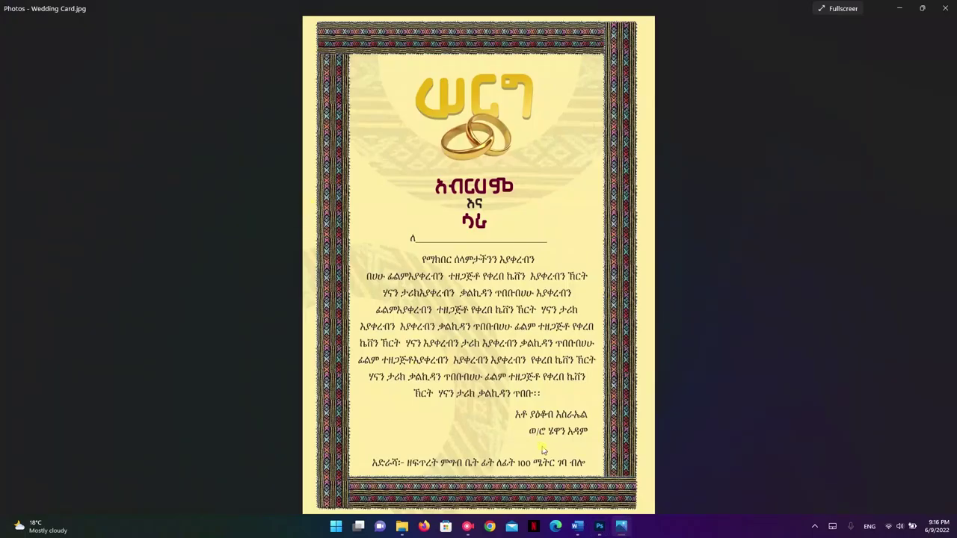
click(622, 527)
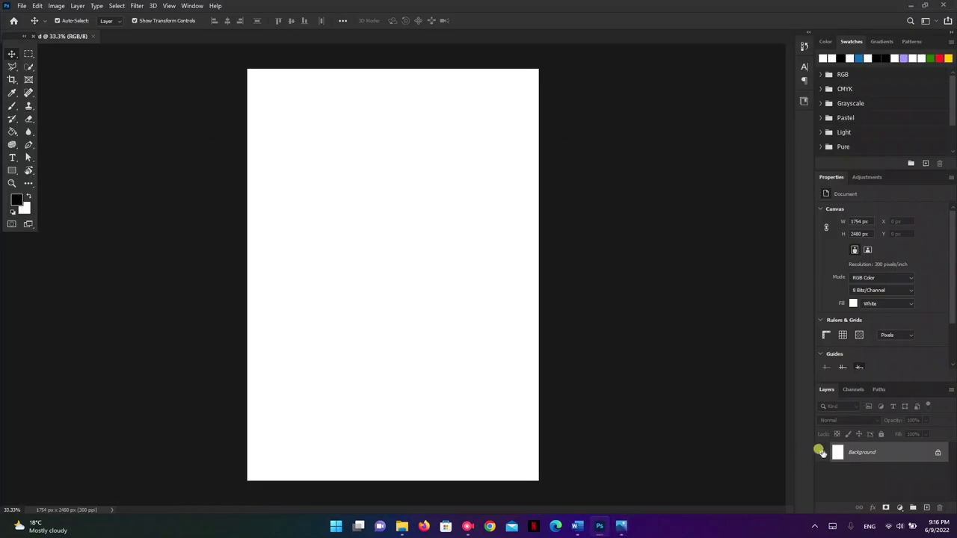
click(899, 509)
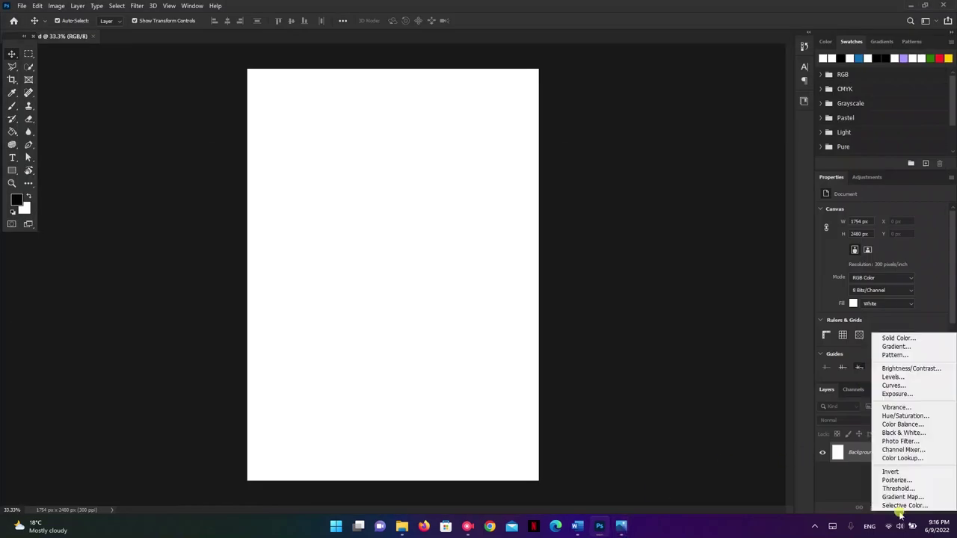
Add a Solid Color fill layer in tan #c5b175
click(893, 341)
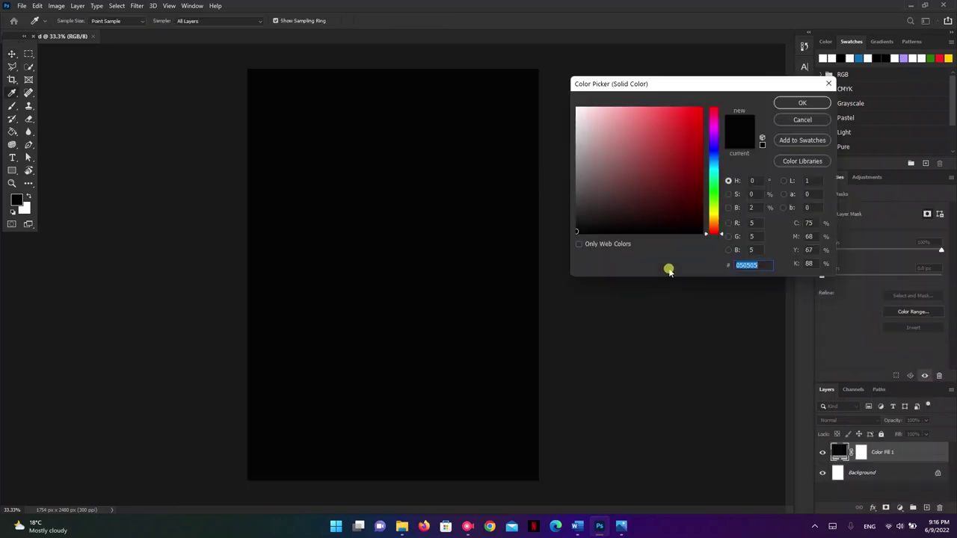
click(717, 216)
drag(694, 186, 694, 177)
click(716, 218)
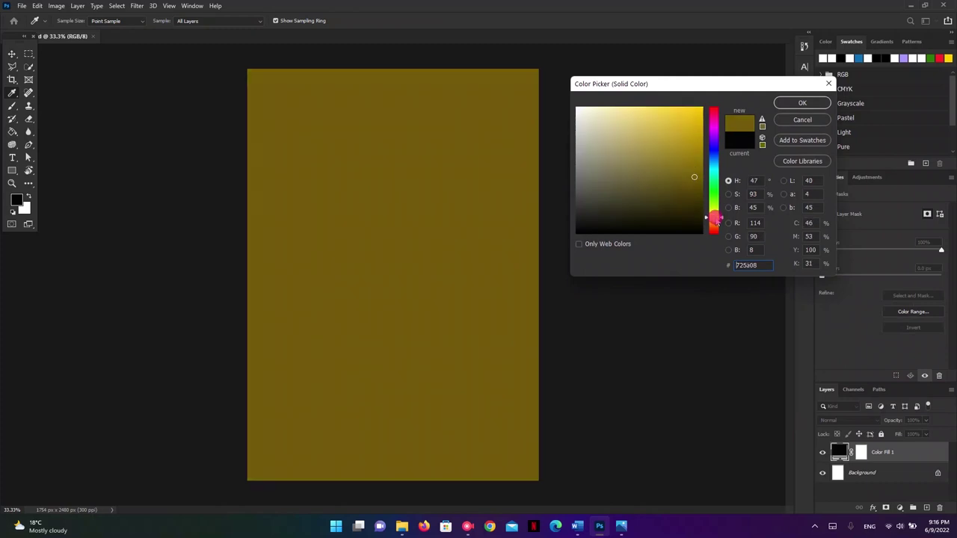
drag(716, 218, 716, 220)
mouse_move(678, 144)
mouse_down()
mouse_move(632, 147)
mouse_move(627, 136)
mouse_up()
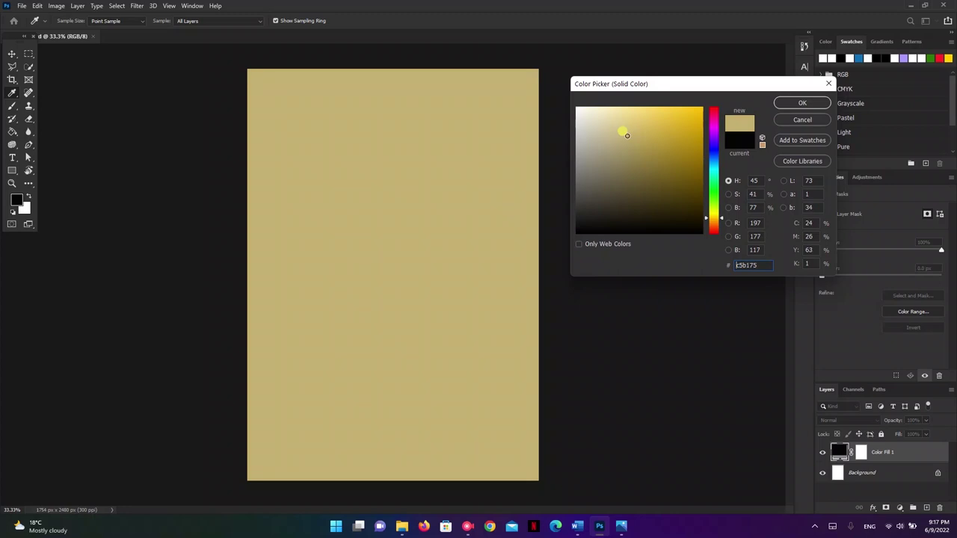
click(751, 262)
drag(751, 261, 766, 264)
drag(758, 261, 728, 267)
click(803, 104)
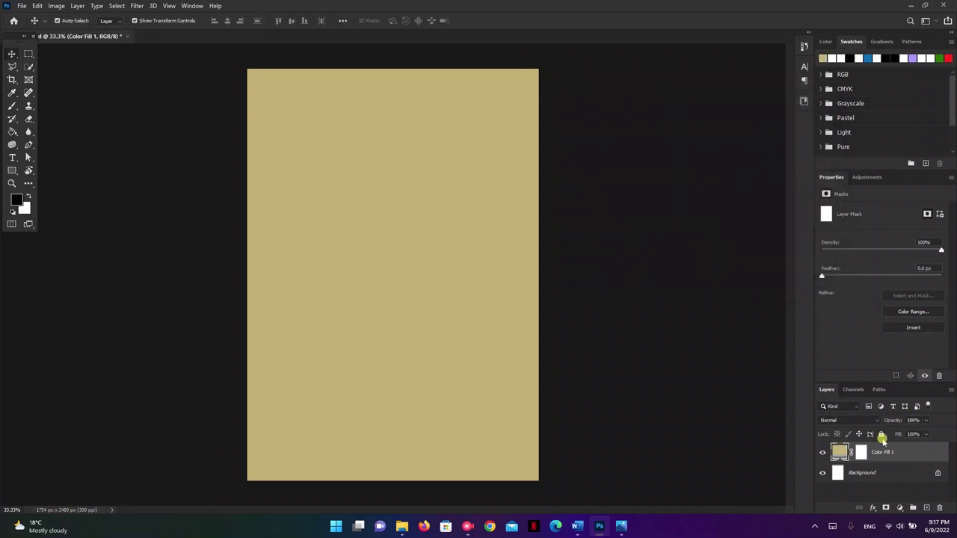
Rename the Color Fill 1 layer to Bg
double_click(883, 453)
key(BackSpace)
text(Bg)
key(Return)
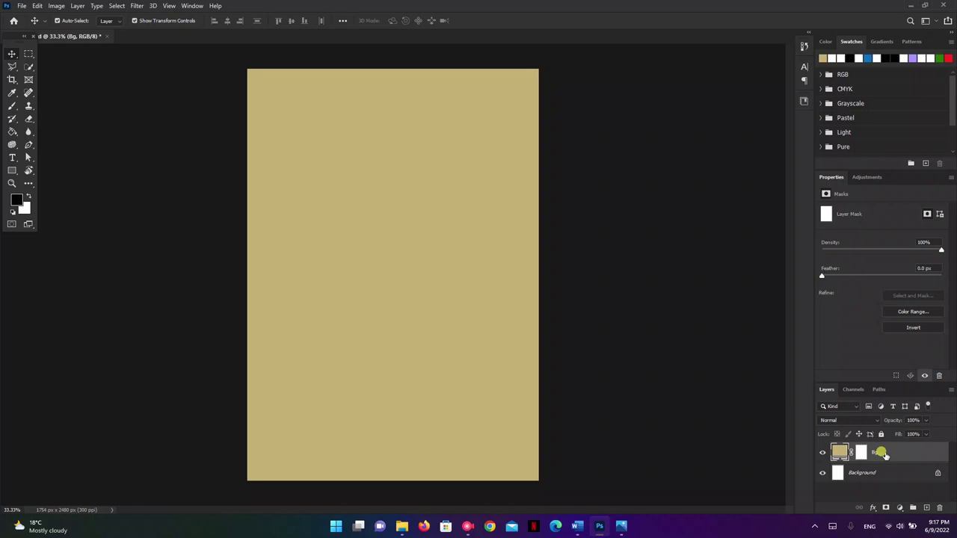
click(23, 6)
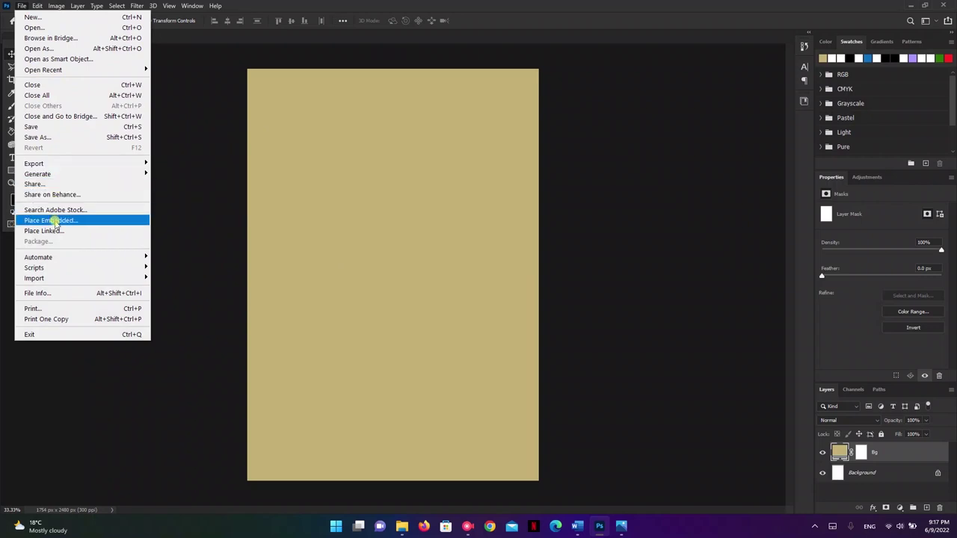
Place Design 1 from the Wedding card folder as an embedded layer
click(53, 221)
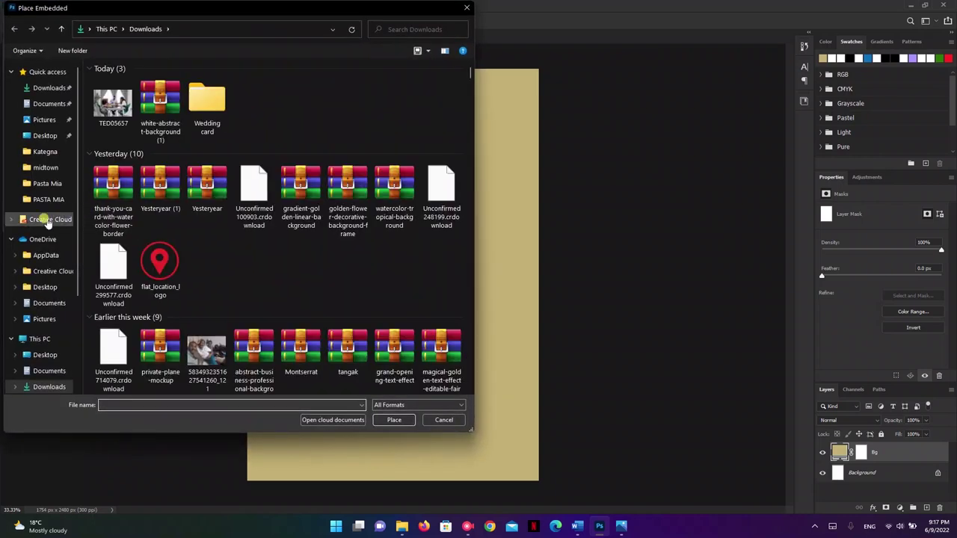
double_click(207, 105)
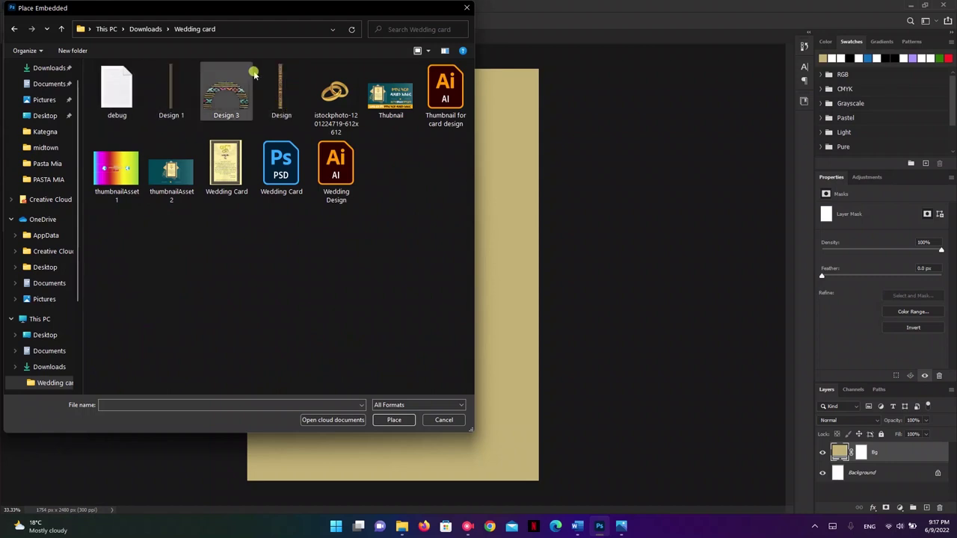
double_click(174, 93)
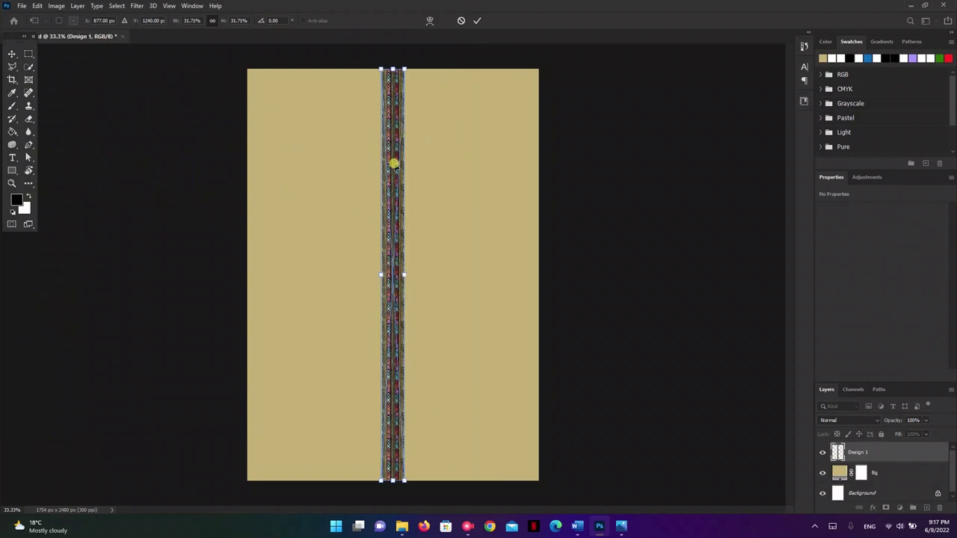
Move the patterned strip to the left edge, slightly inset, checking the reference card
drag(394, 164, 278, 161)
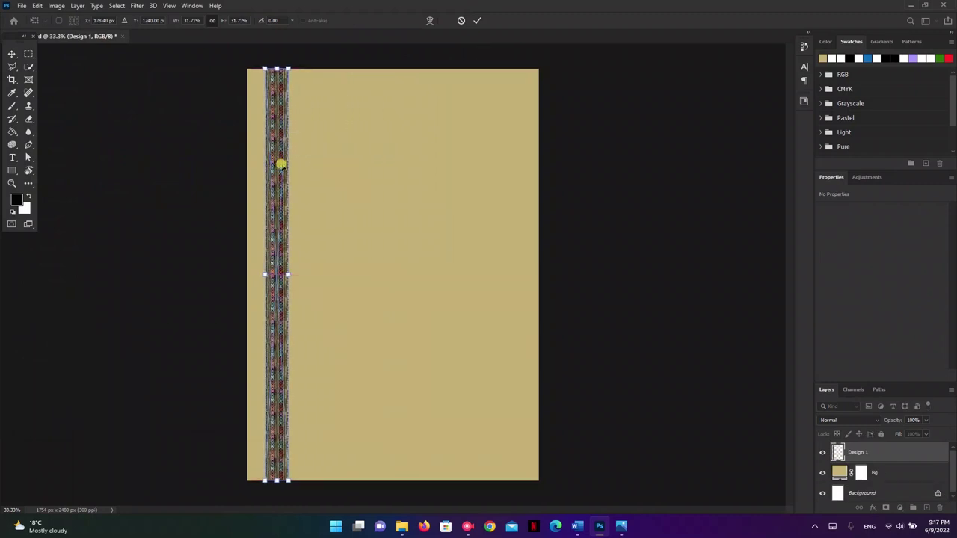
click(478, 21)
click(367, 247)
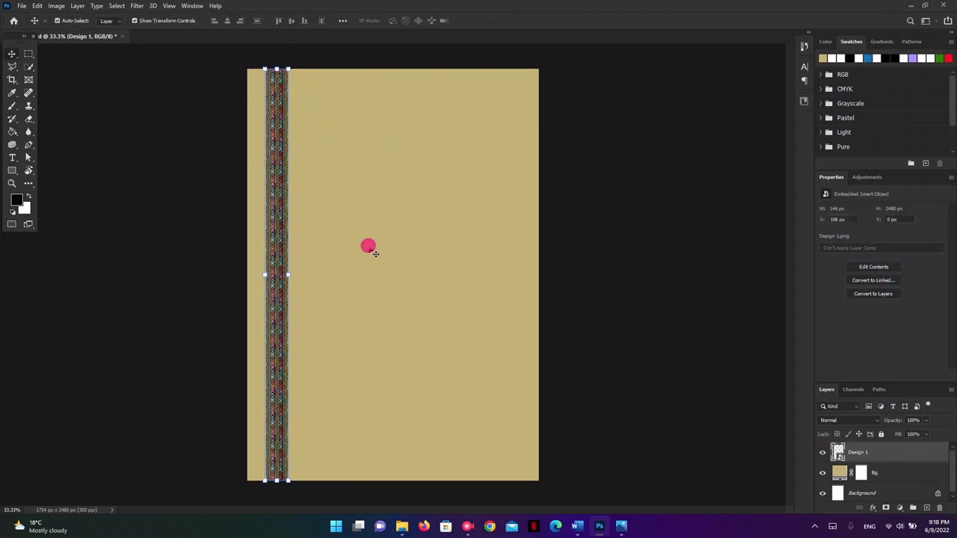
click(620, 528)
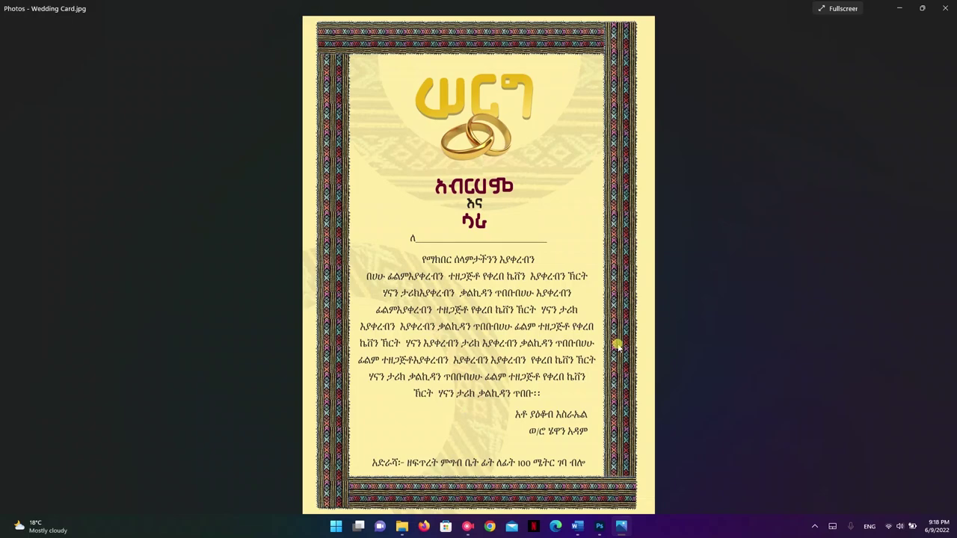
key(alt+Tab)
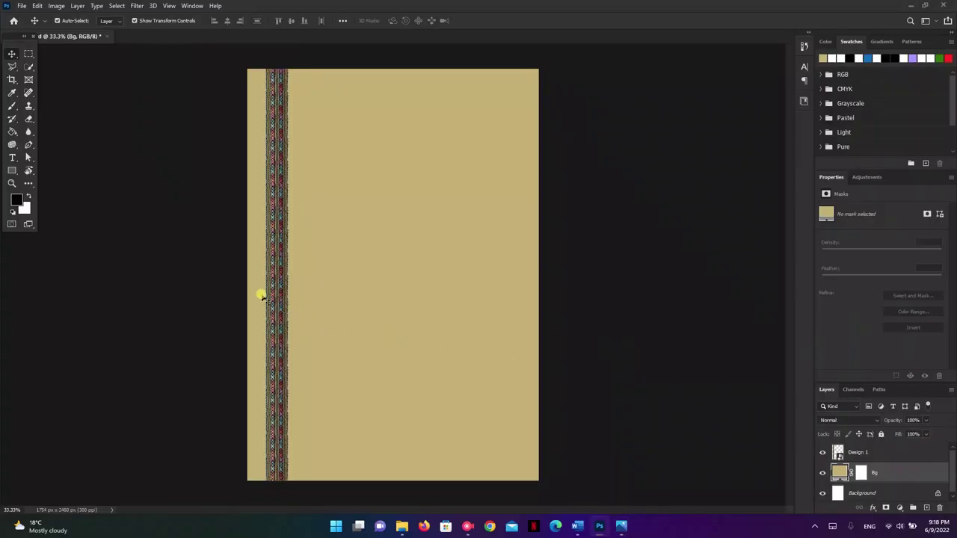
click(278, 297)
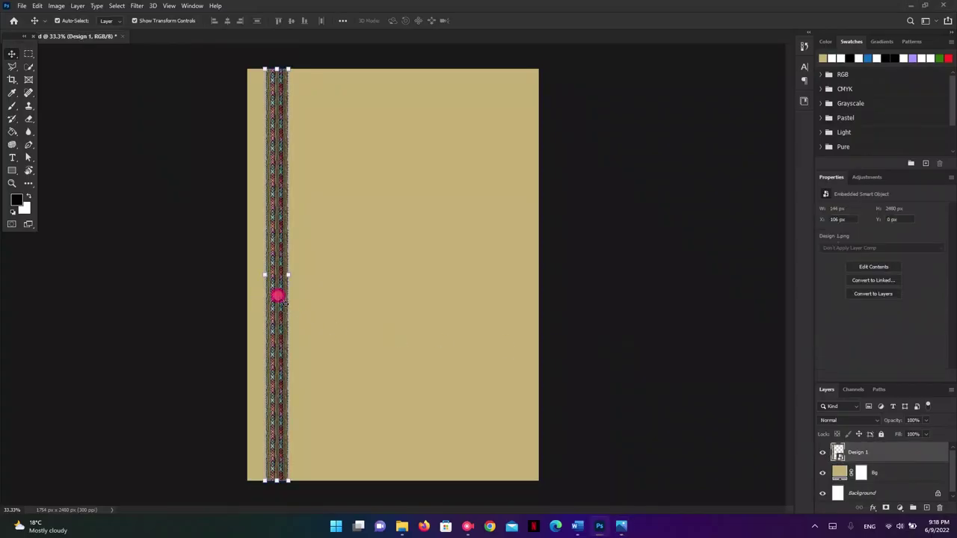
drag(277, 297, 272, 294)
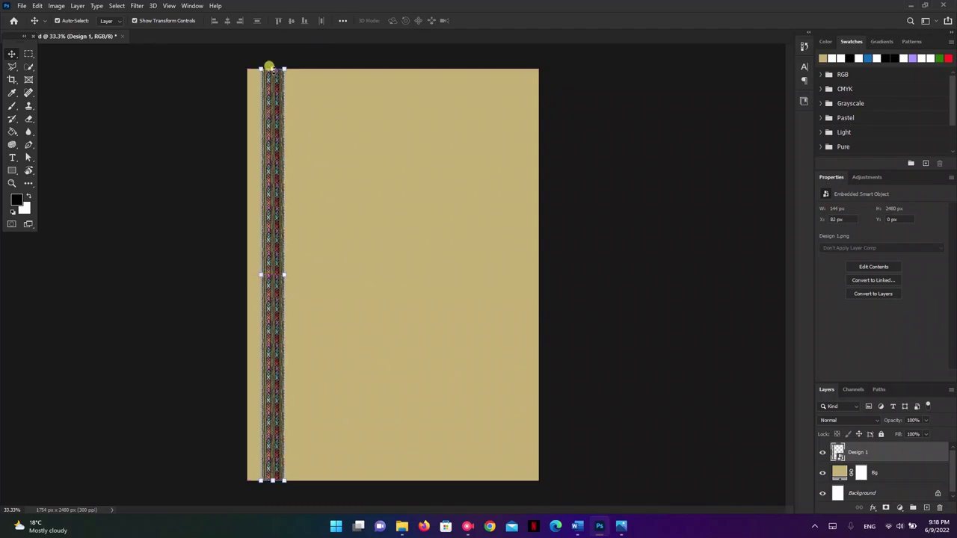
Widen and shorten the strip, then Alt-drag a copy to the right edge
mouse_move(283, 275)
mouse_down()
mouse_move(296, 282)
mouse_move(293, 274)
mouse_up()
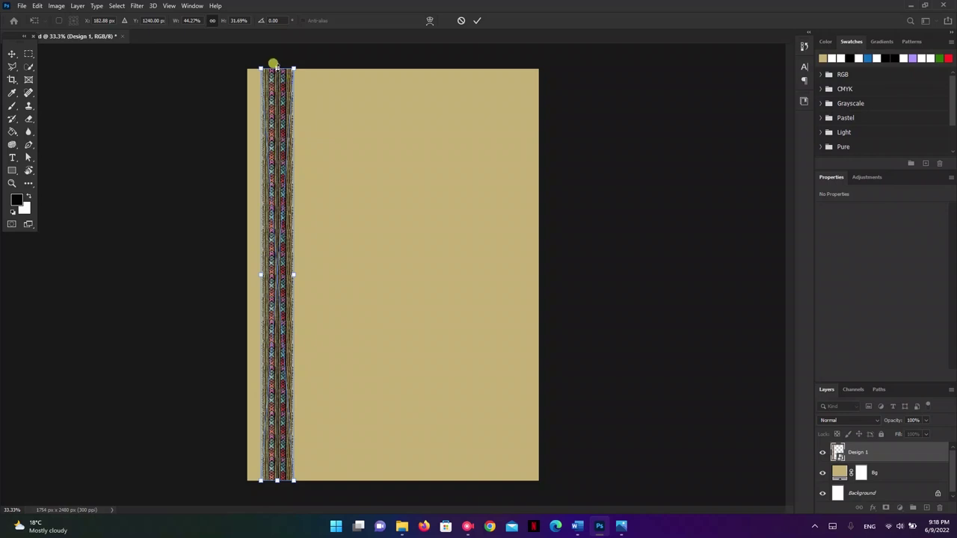
drag(277, 67, 276, 79)
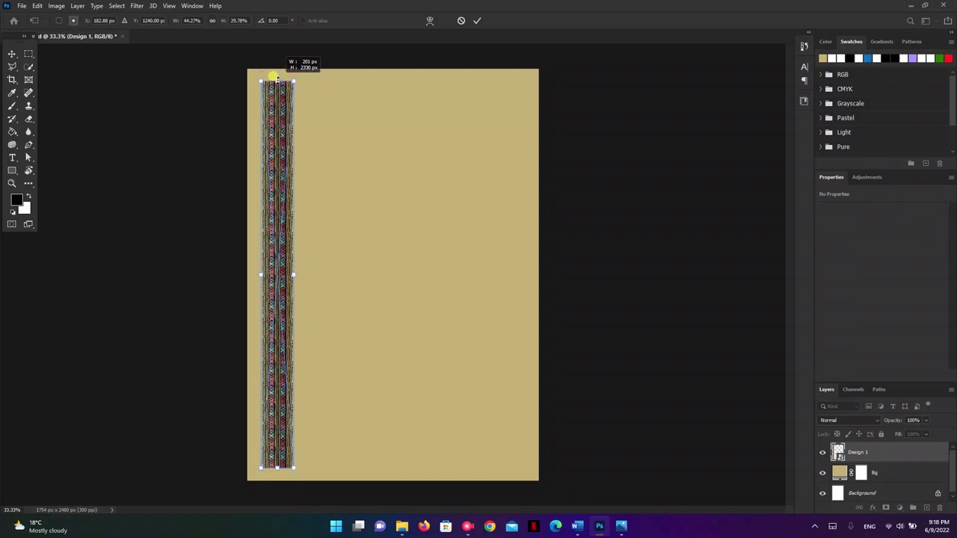
click(477, 20)
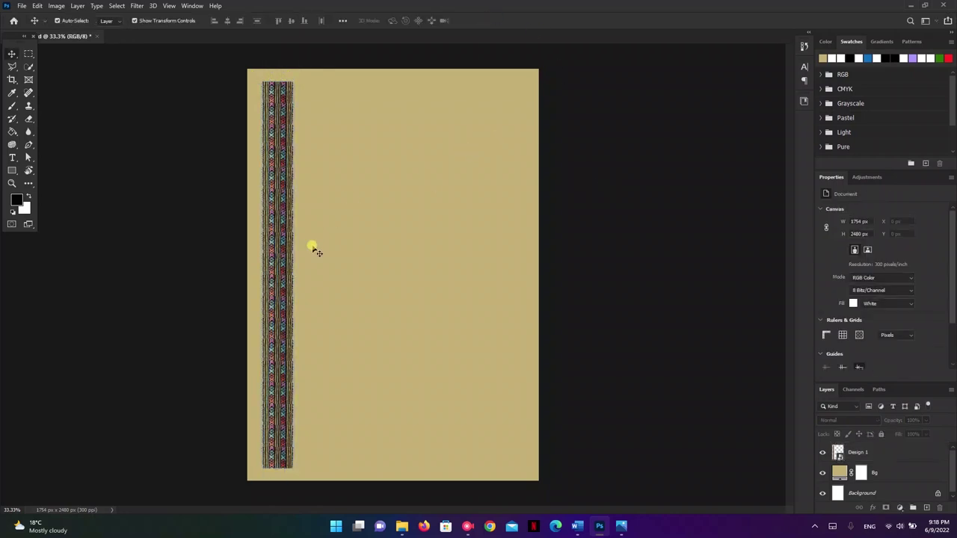
click(273, 255)
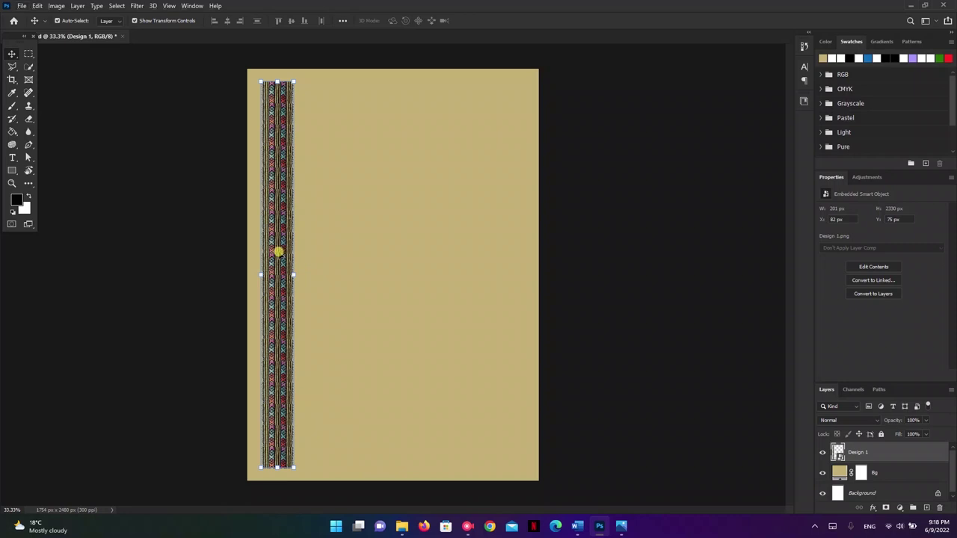
mouse_move(278, 252)
mouse_down()
mouse_move(401, 244)
mouse_move(421, 261)
mouse_move(415, 247)
mouse_move(423, 274)
mouse_move(376, 266)
mouse_move(406, 261)
mouse_move(299, 261)
mouse_move(454, 256)
mouse_move(432, 271)
mouse_move(306, 269)
mouse_move(509, 267)
mouse_up()
Rename the strip layers to 'Left design' and 'right design'
click(392, 261)
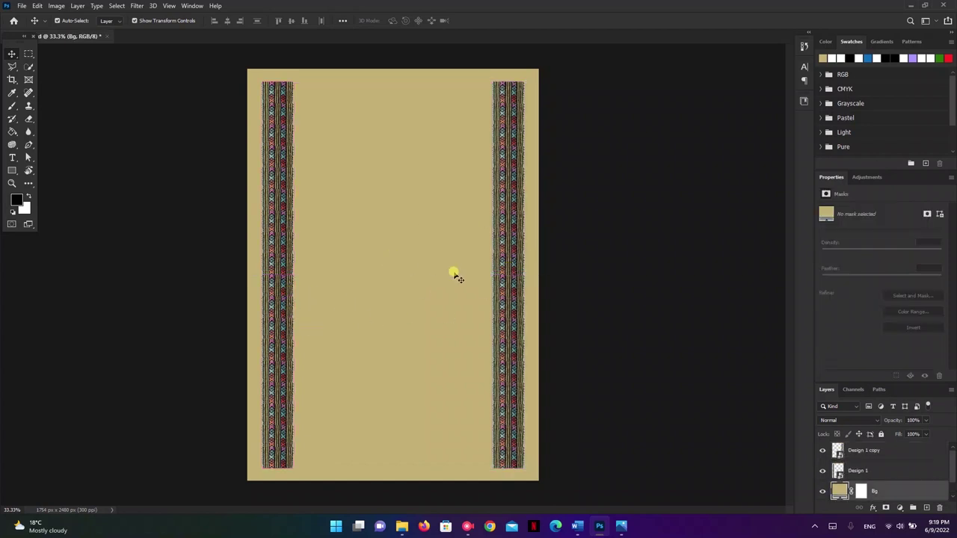
click(511, 314)
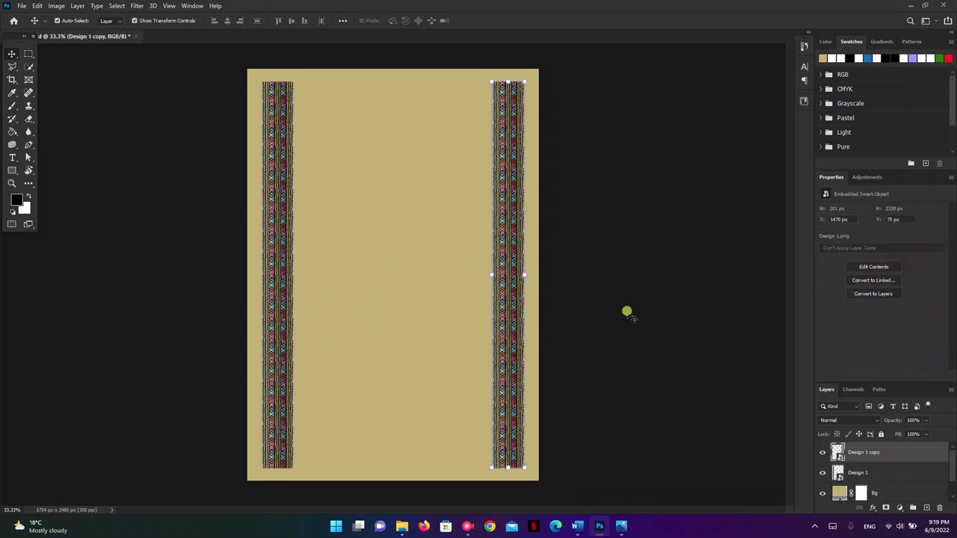
double_click(858, 472)
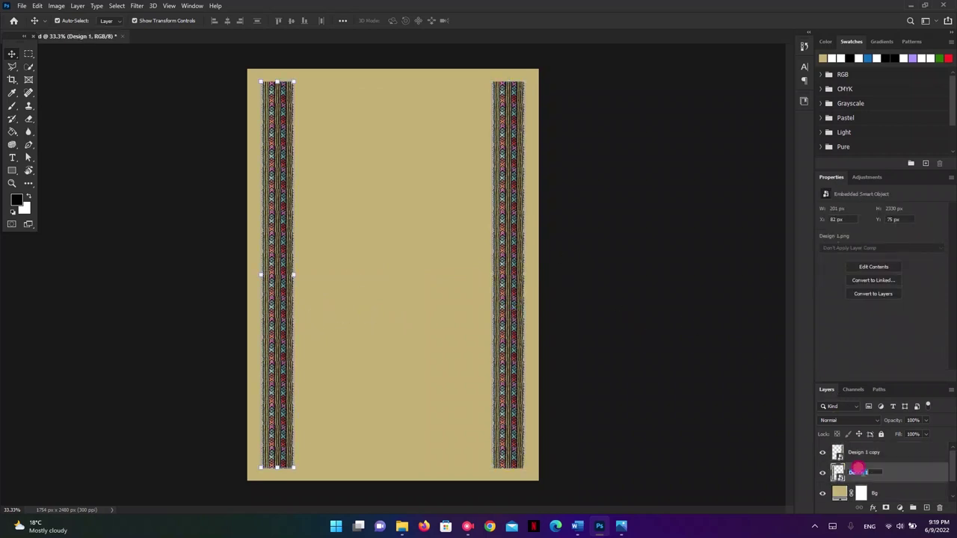
double_click(860, 470)
text(Left d)
double_click(873, 452)
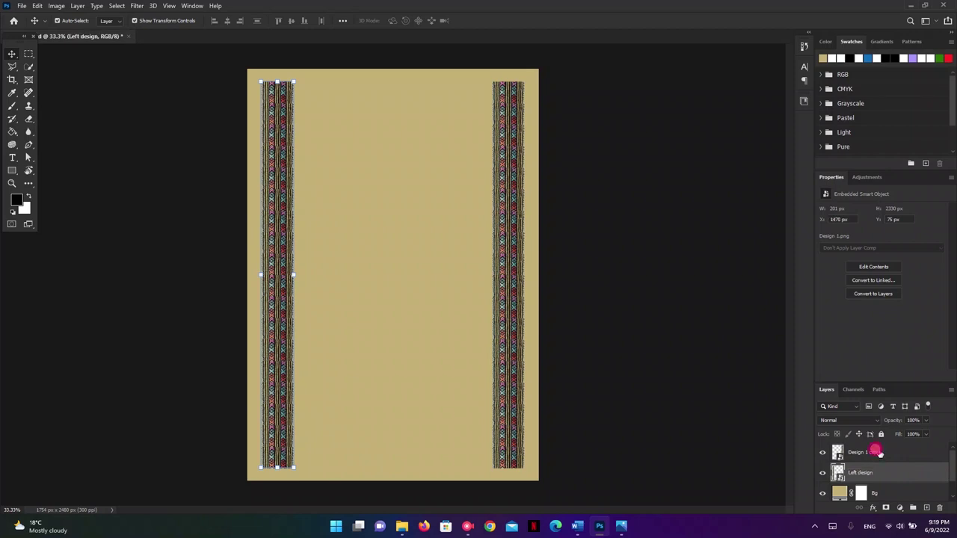
text(Rig)
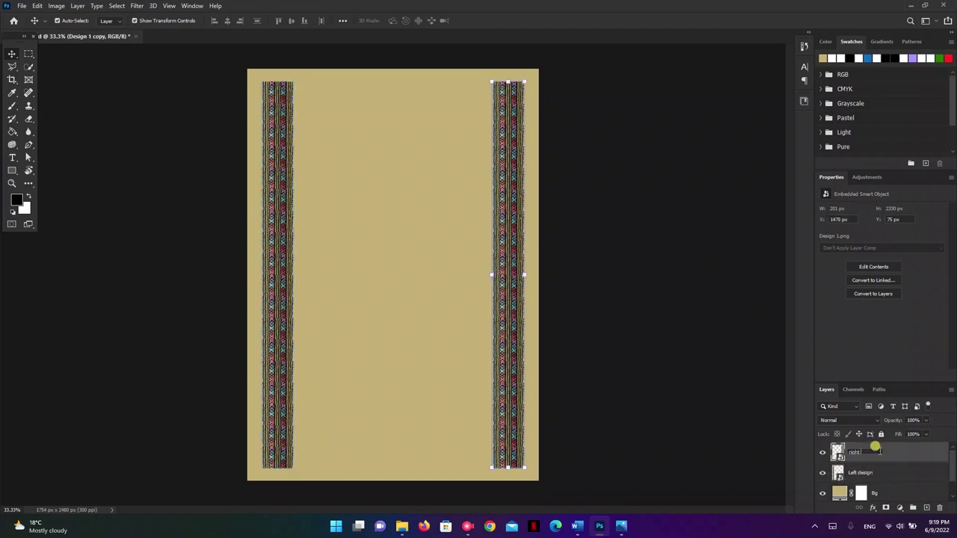
text(n)
key(Return)
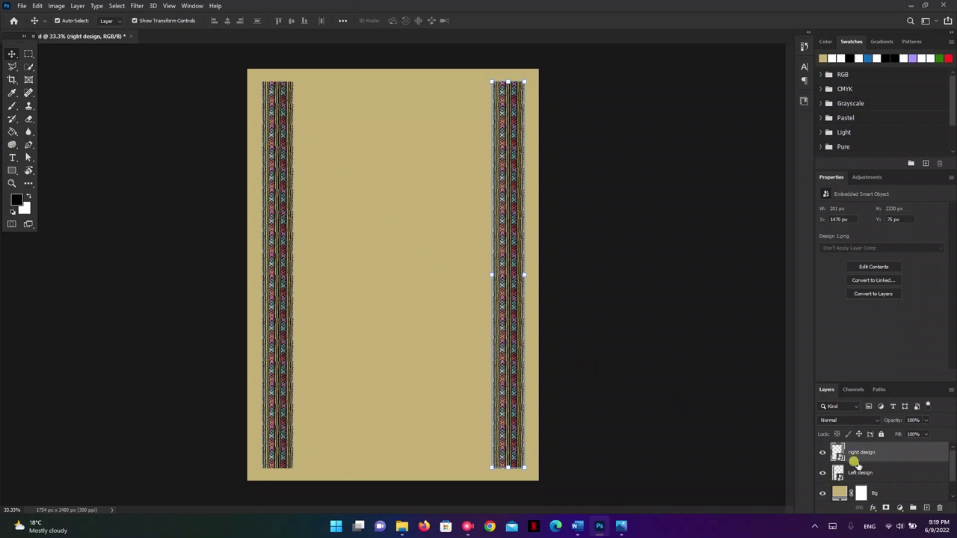
Duplicate the Left design layer, naming the copy 'Top design'
click(854, 471)
click(863, 452)
click(649, 351)
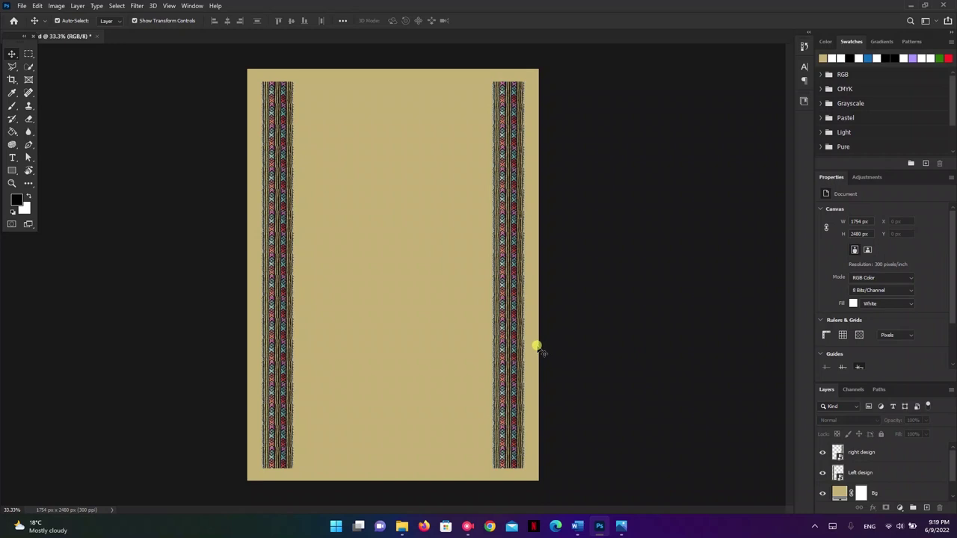
click(282, 267)
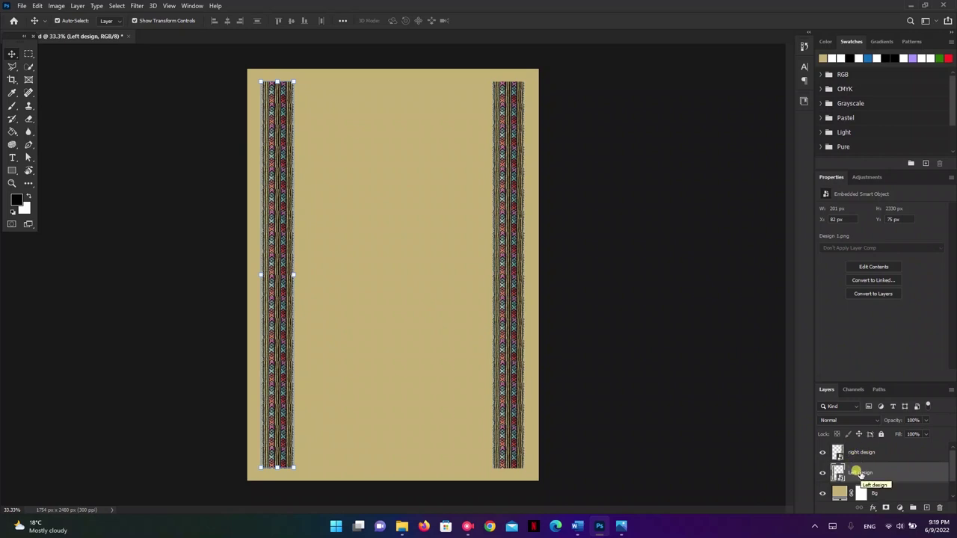
right_click(862, 473)
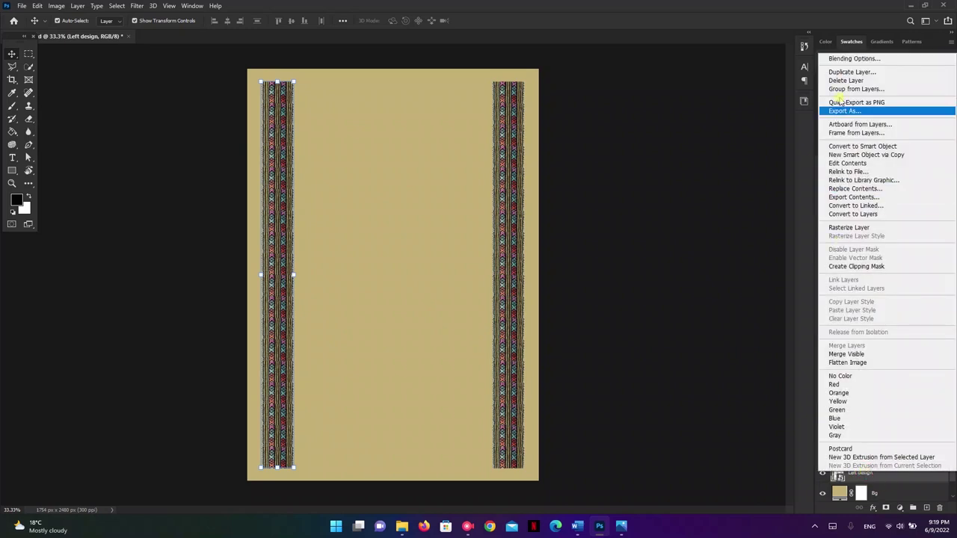
click(866, 72)
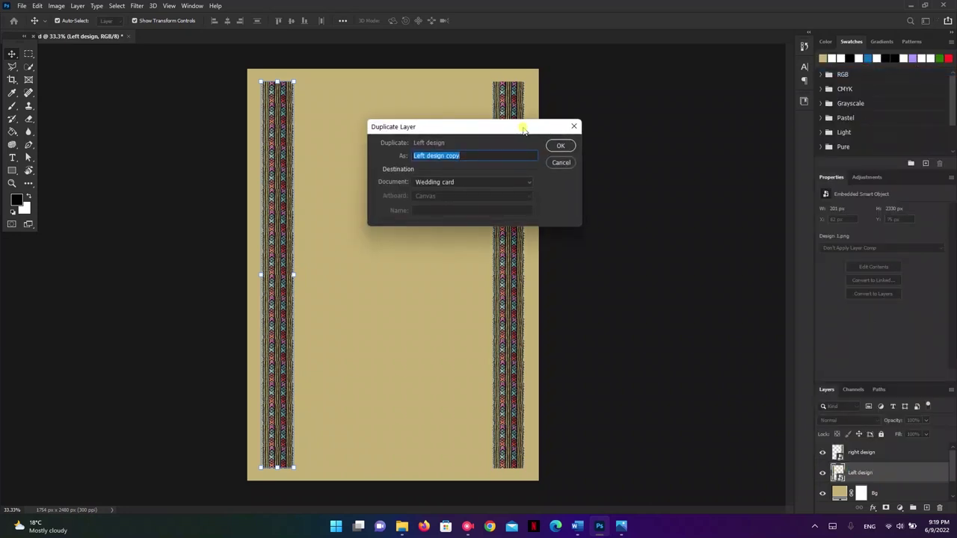
text(Top design)
Confirm the Top design copy, rotate it 90° and move it to the top edge
key(Return)
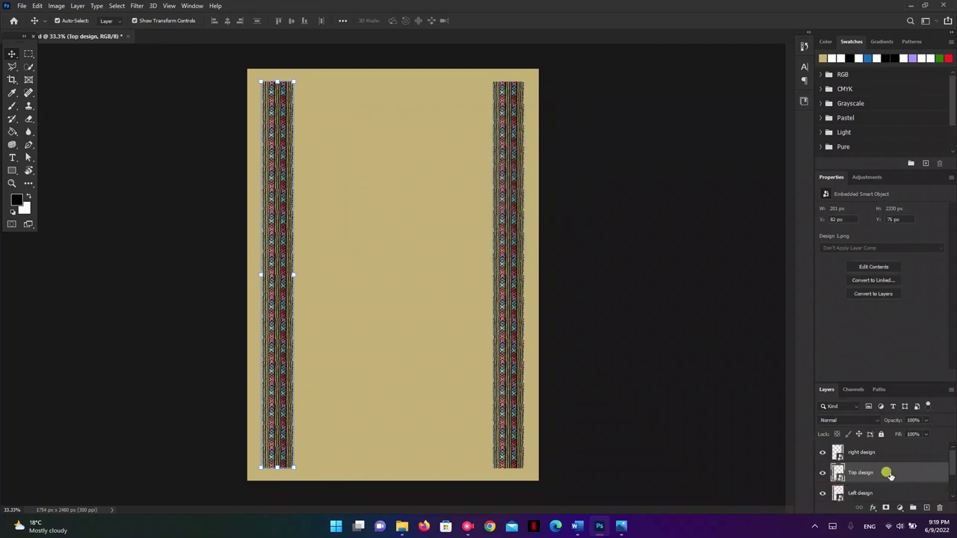
click(860, 471)
drag(300, 77, 385, 289)
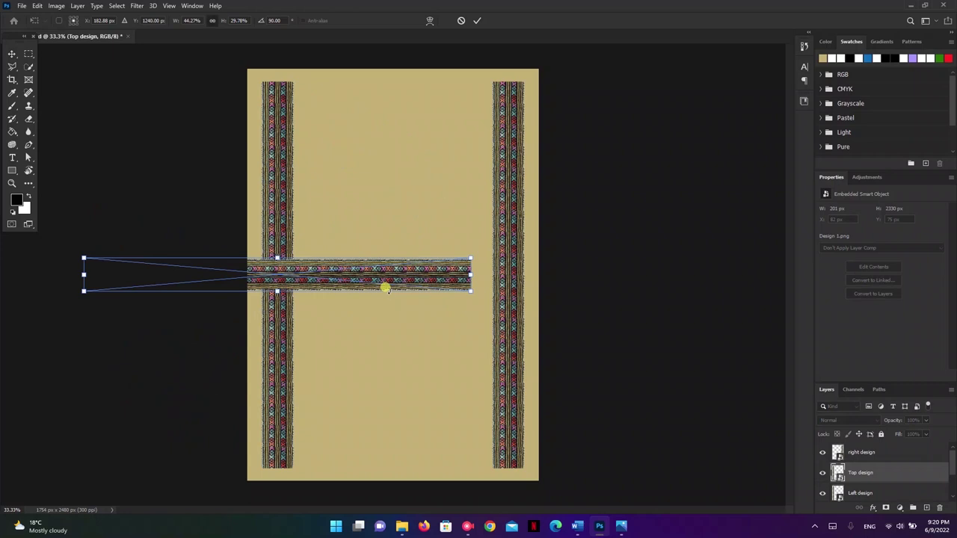
drag(321, 274, 483, 93)
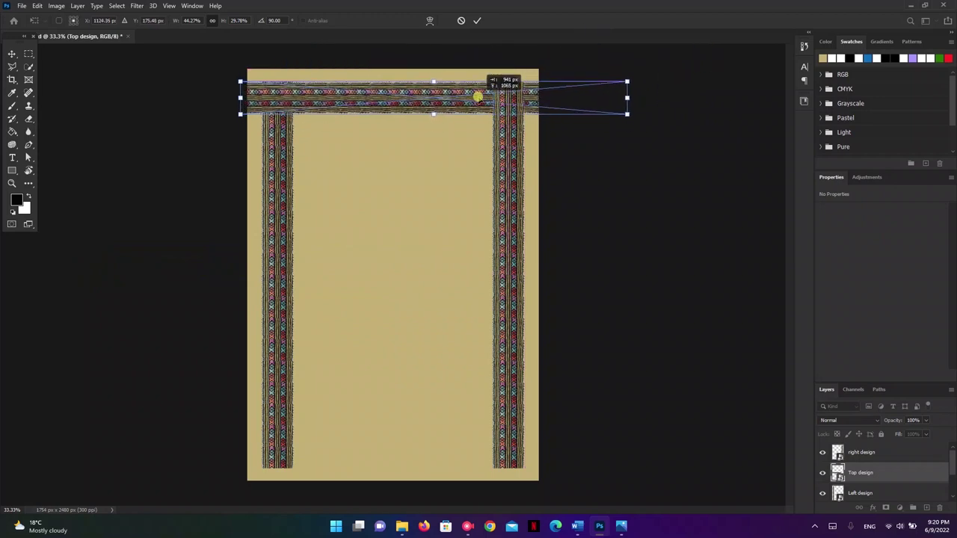
drag(483, 94, 477, 92)
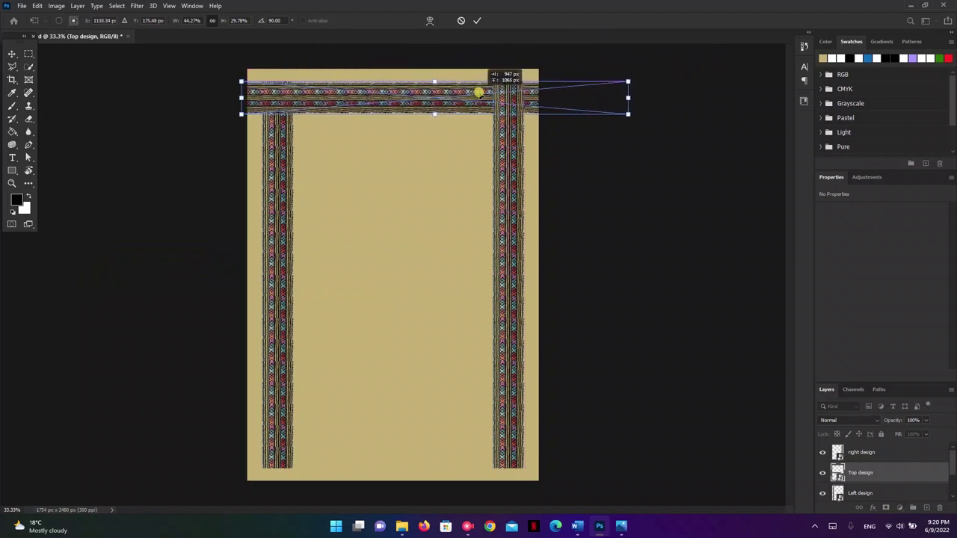
click(477, 21)
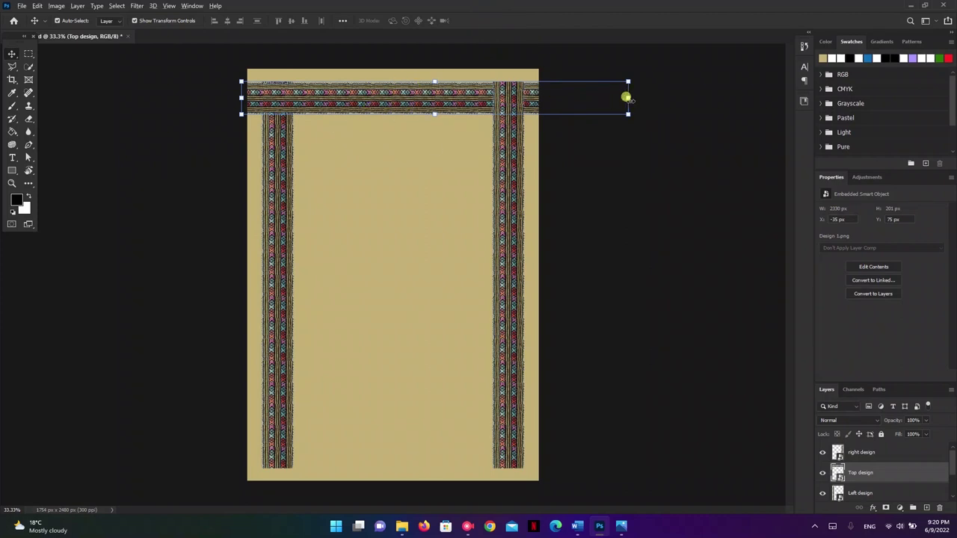
Shorten the top band to about 44% width and centre it between the side strips
mouse_move(627, 98)
mouse_down()
mouse_move(537, 87)
mouse_move(556, 83)
mouse_up()
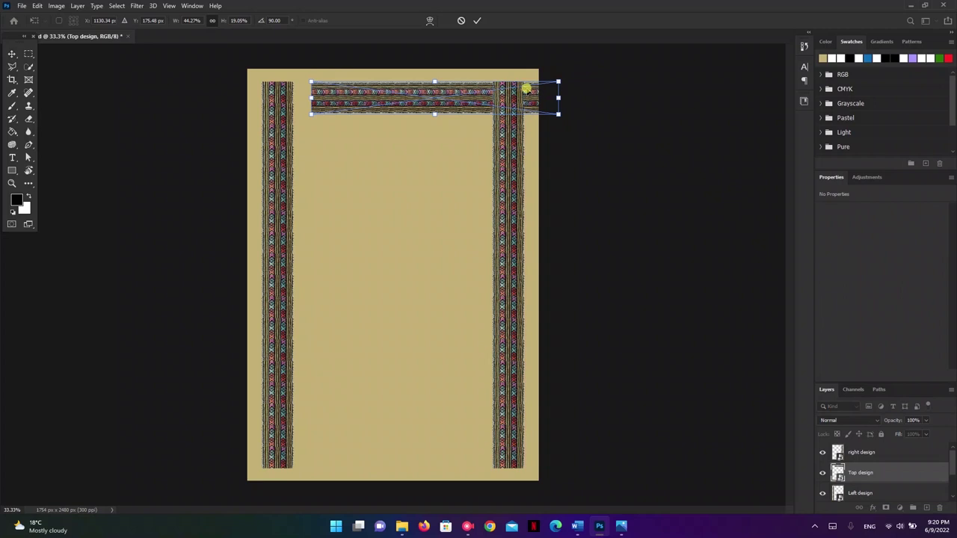
drag(453, 92, 411, 93)
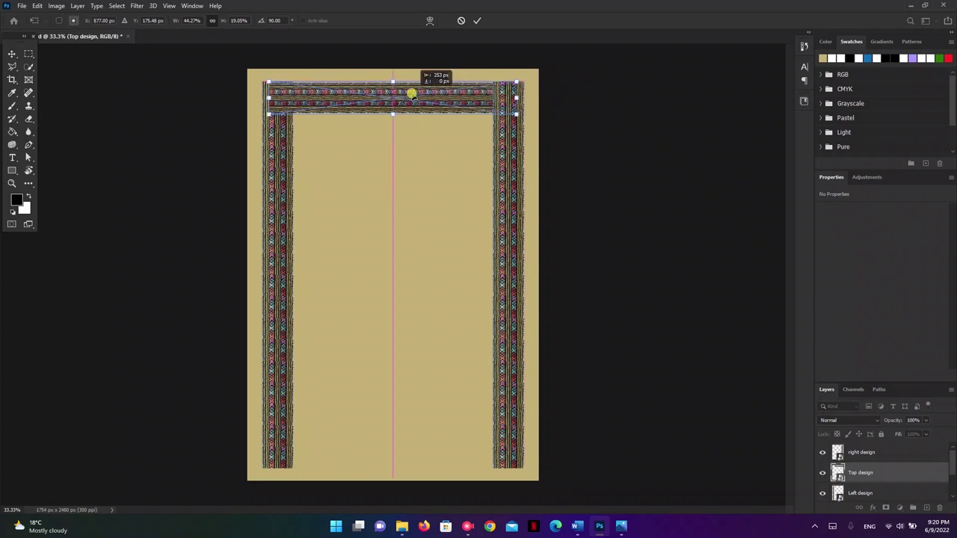
click(478, 21)
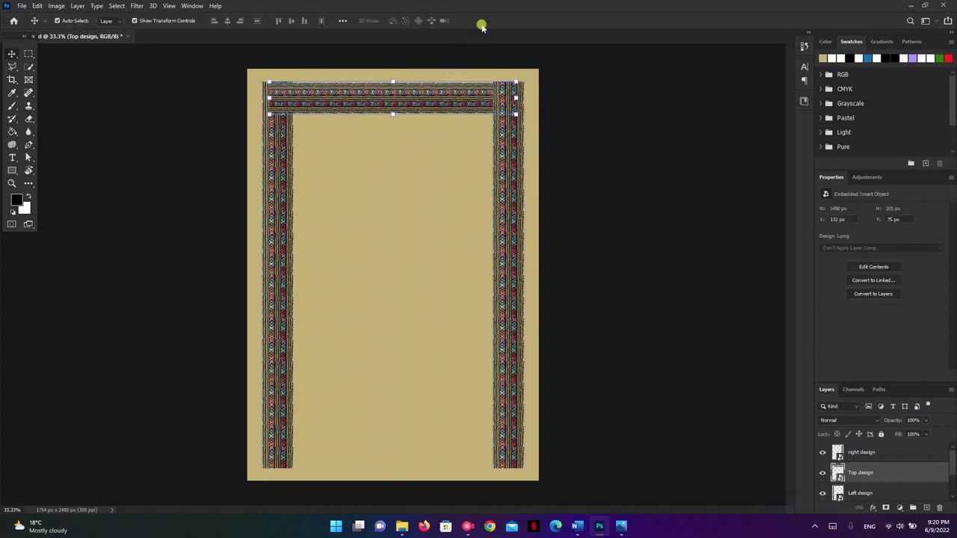
click(582, 323)
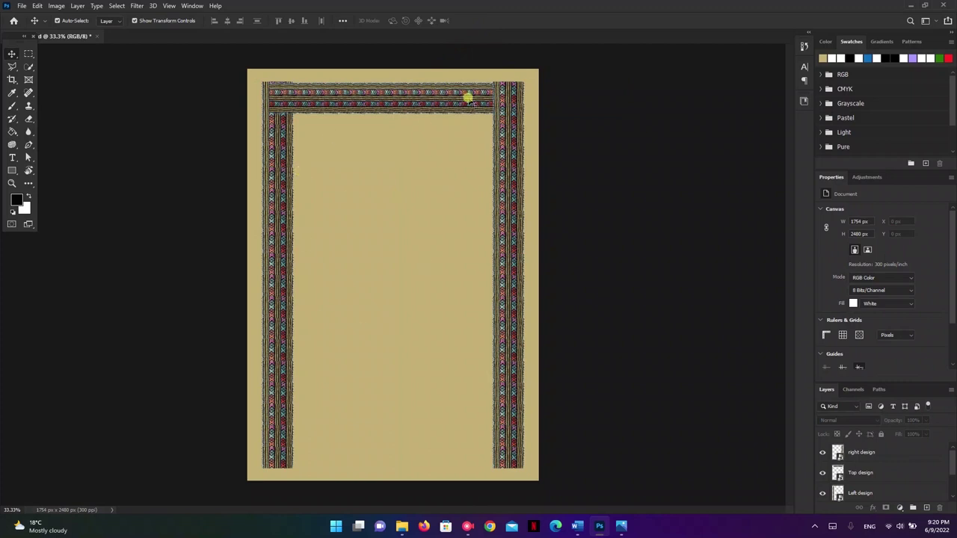
Alt-drag a copy of the top band down to the card's bottom edge
click(382, 96)
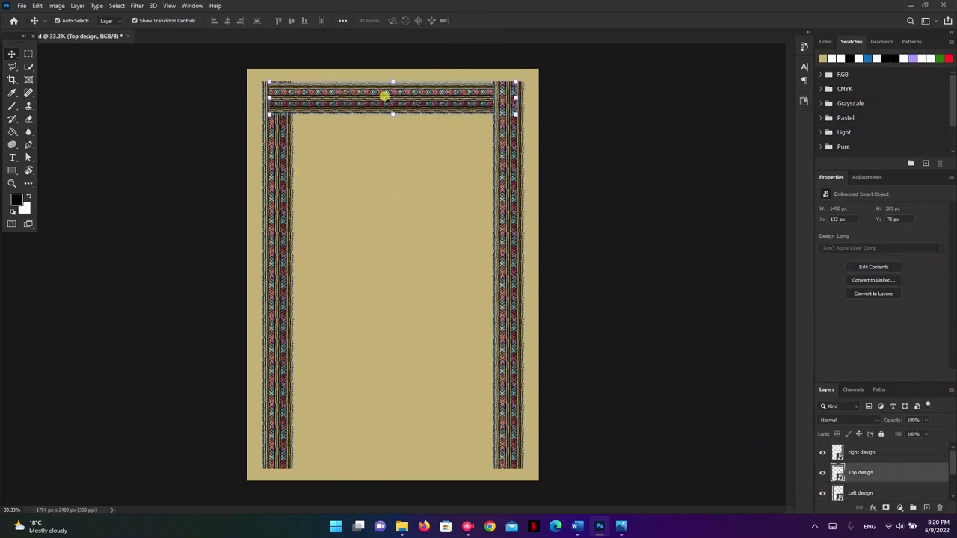
drag(382, 96, 374, 453)
click(625, 342)
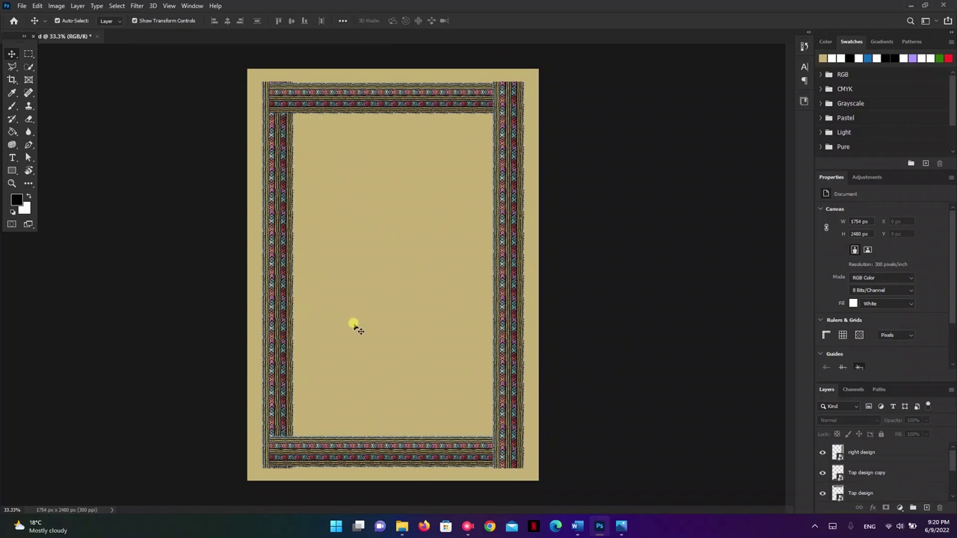
click(621, 526)
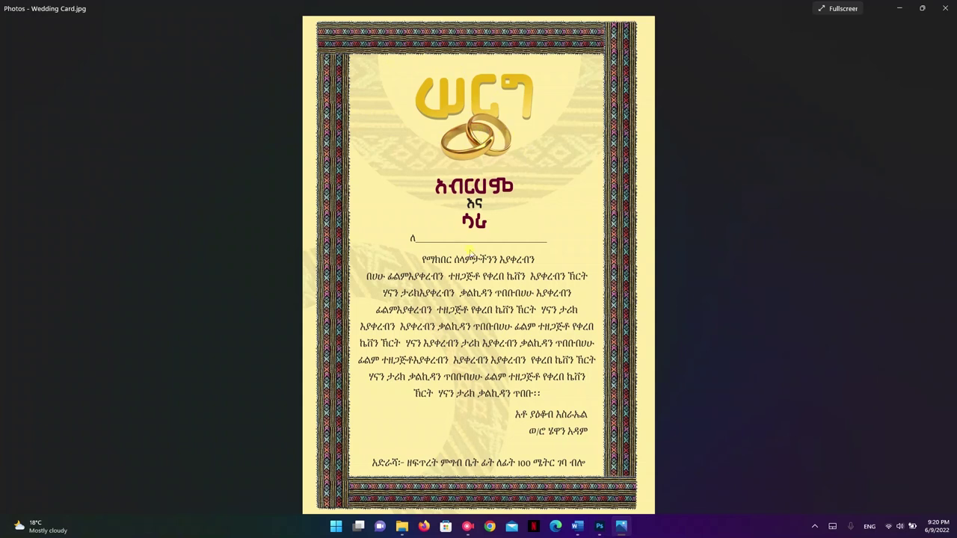
Compare against the reference Wedding Card.jpg, then select the Bg layer in Photoshop
key(alt+Tab)
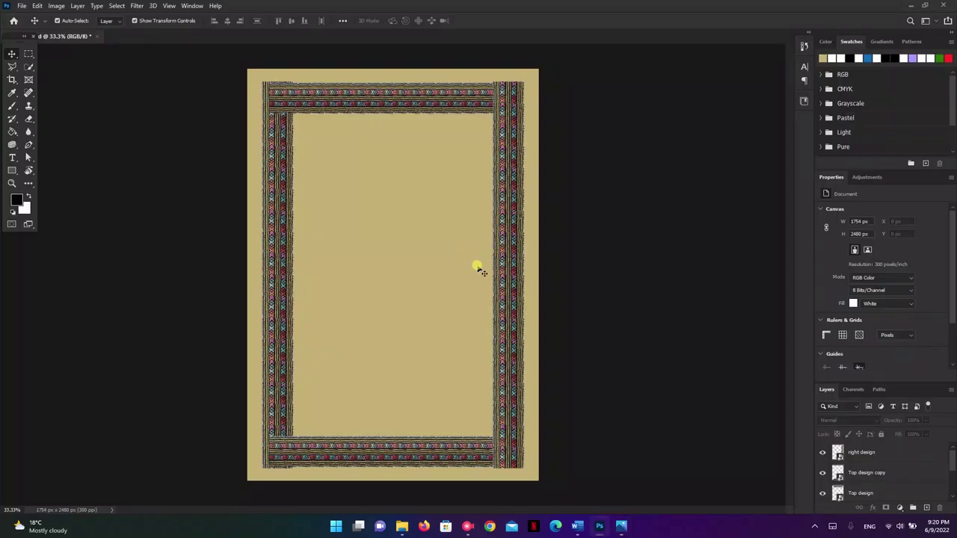
key(alt+Tab)
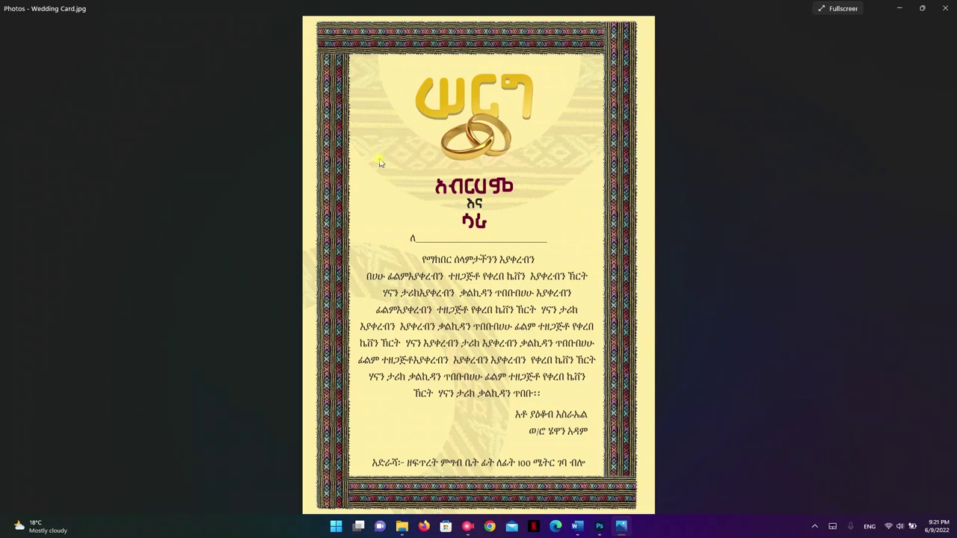
key(alt+Tab)
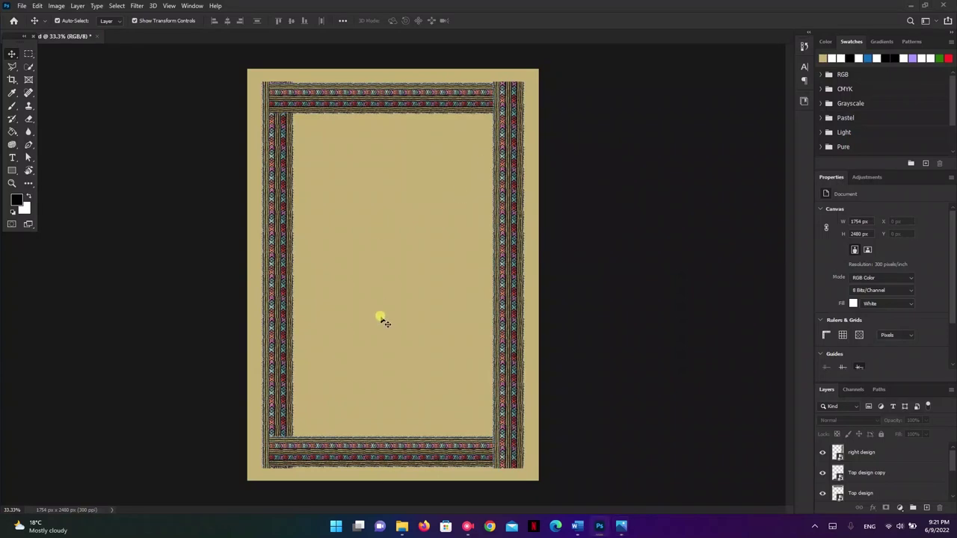
click(380, 316)
Change the Bg fill colour to pale cream #e7d6a4
double_click(840, 491)
drag(617, 115, 613, 118)
click(756, 266)
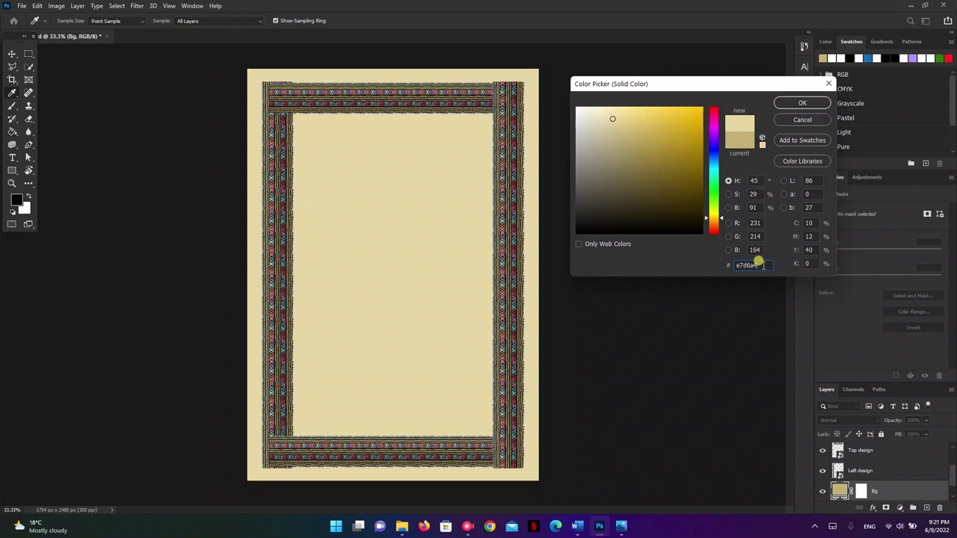
click(799, 103)
click(594, 207)
click(23, 6)
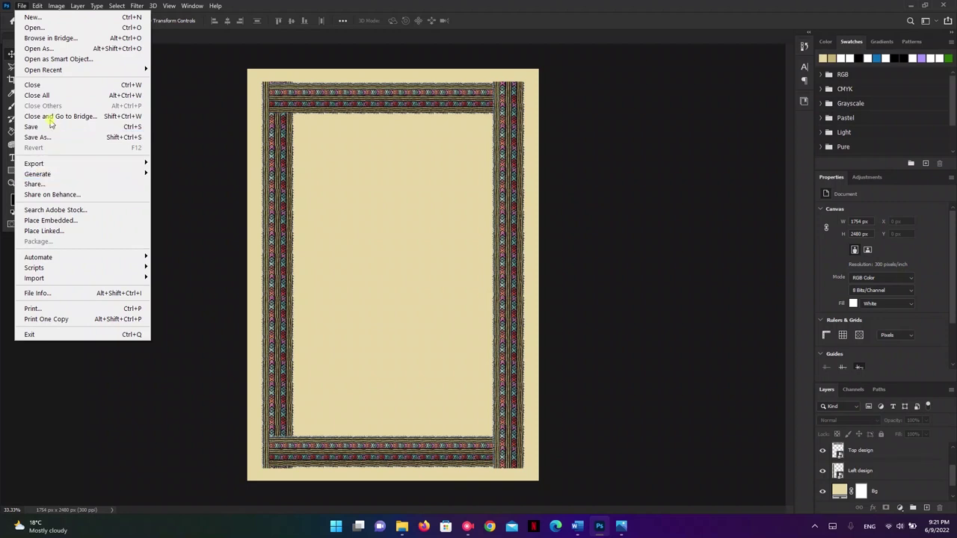
click(60, 222)
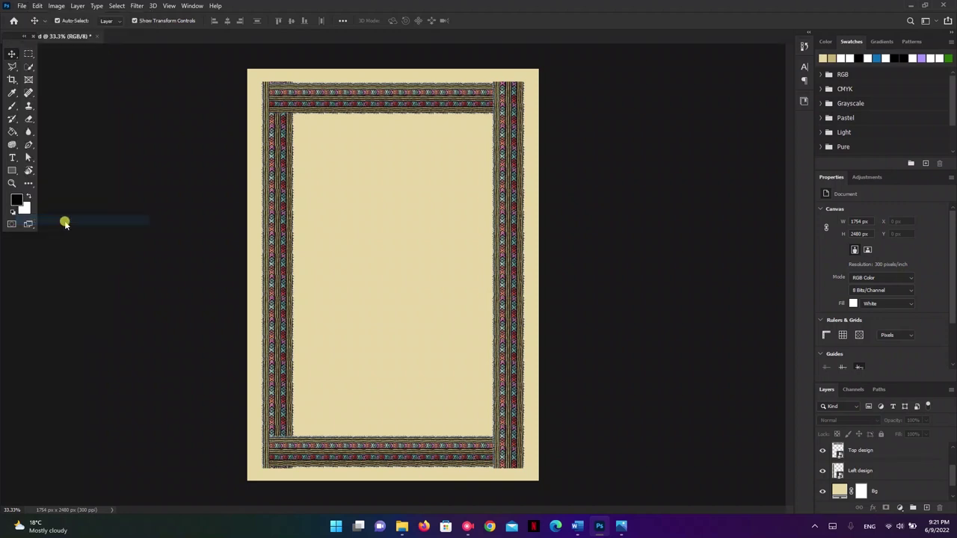
Place the Design 2 image upside down at the page top, scaled to about 34%
double_click(233, 99)
mouse_move(546, 179)
mouse_down()
mouse_move(447, 322)
mouse_move(305, 323)
mouse_up()
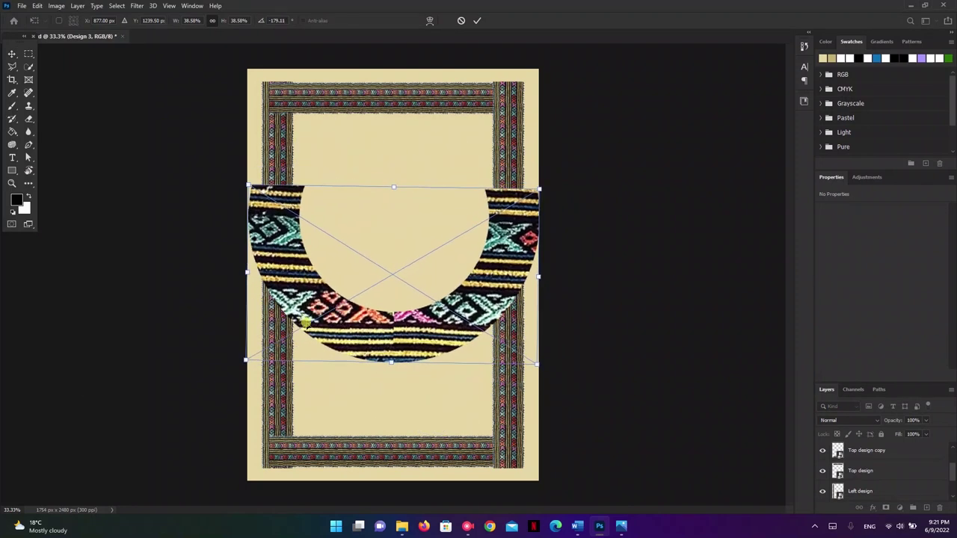
drag(373, 336, 372, 200)
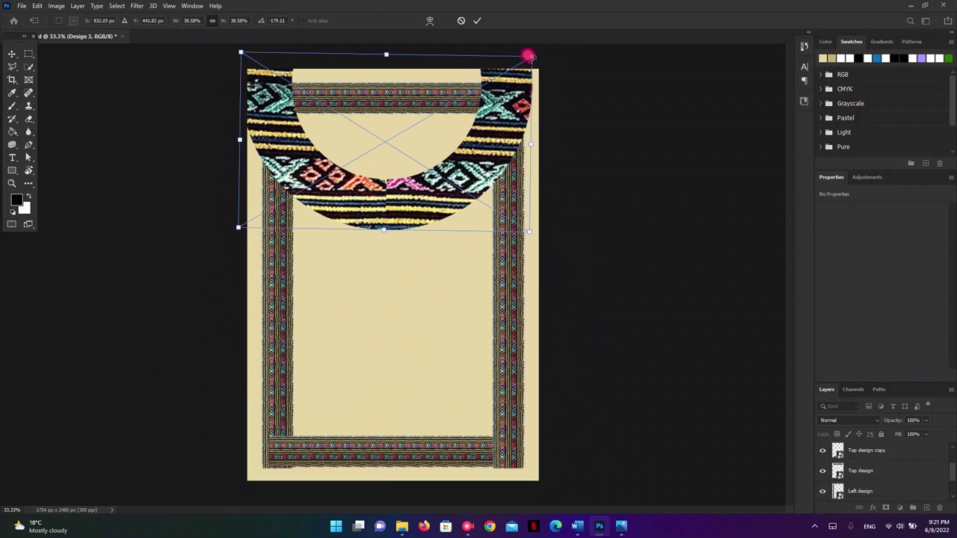
drag(528, 55, 448, 176)
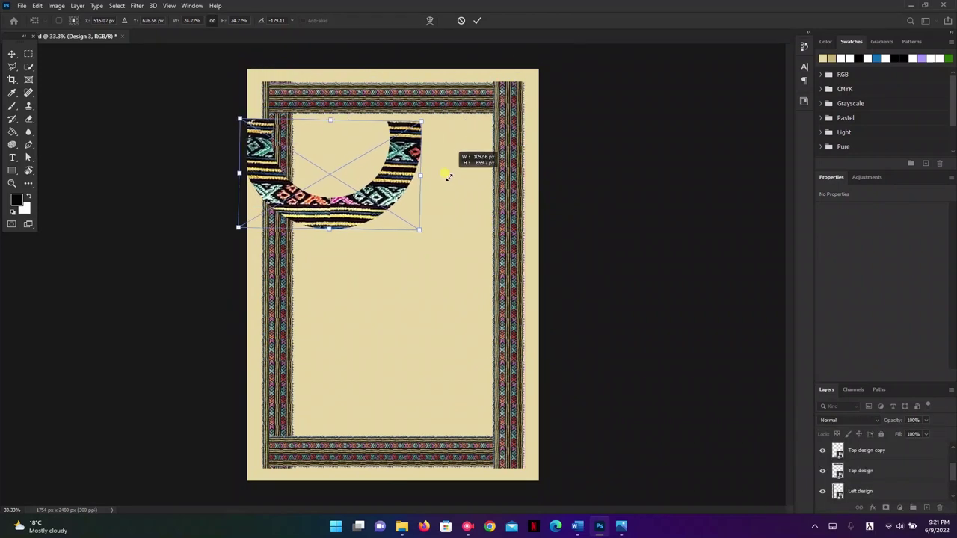
drag(447, 176, 508, 97)
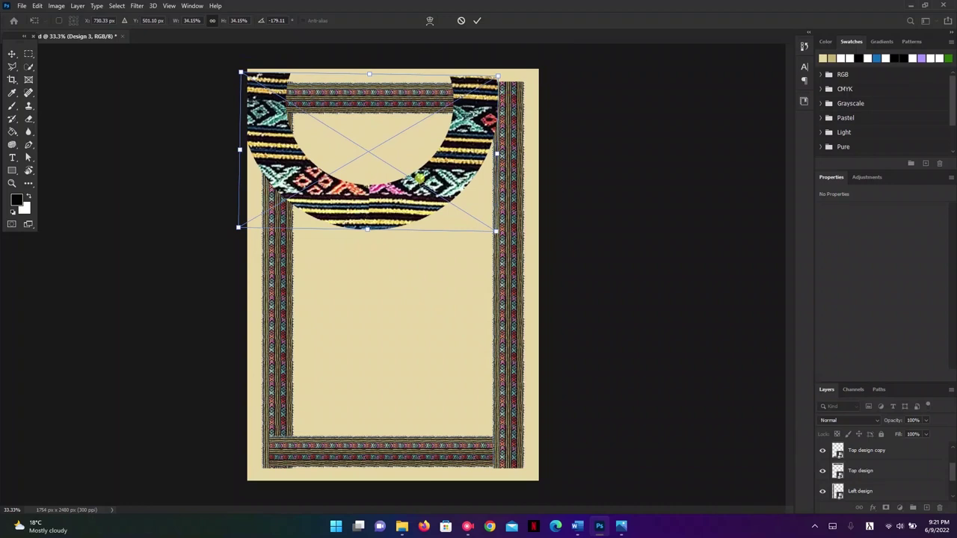
drag(419, 178, 443, 168)
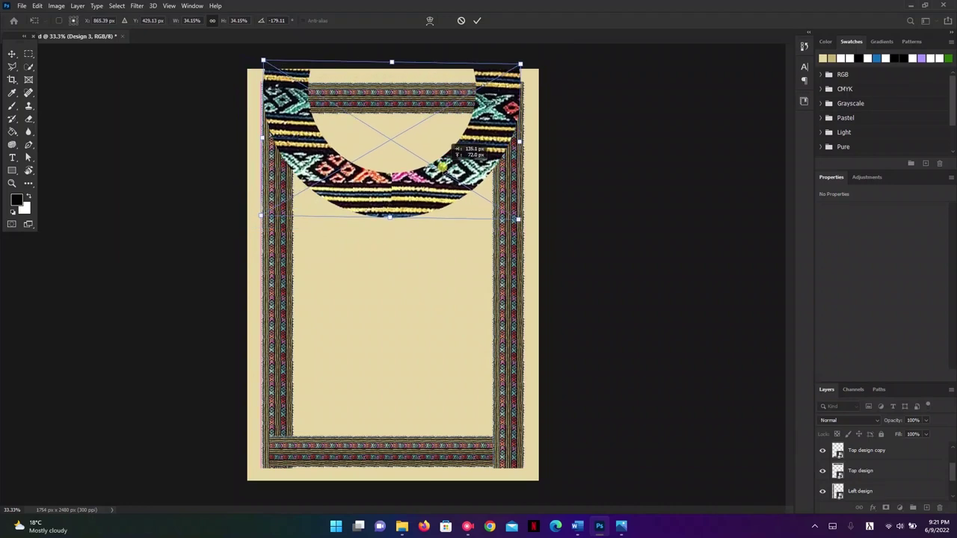
click(479, 20)
Enlarge the Layers list and toggle the arc layer's visibility to check it
scroll(857, 474, down, 2)
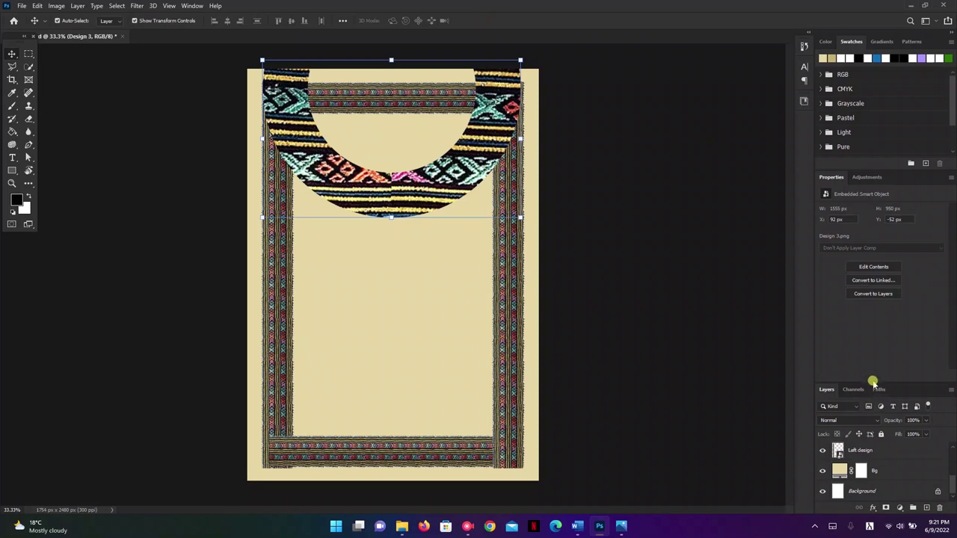
drag(871, 378, 872, 290)
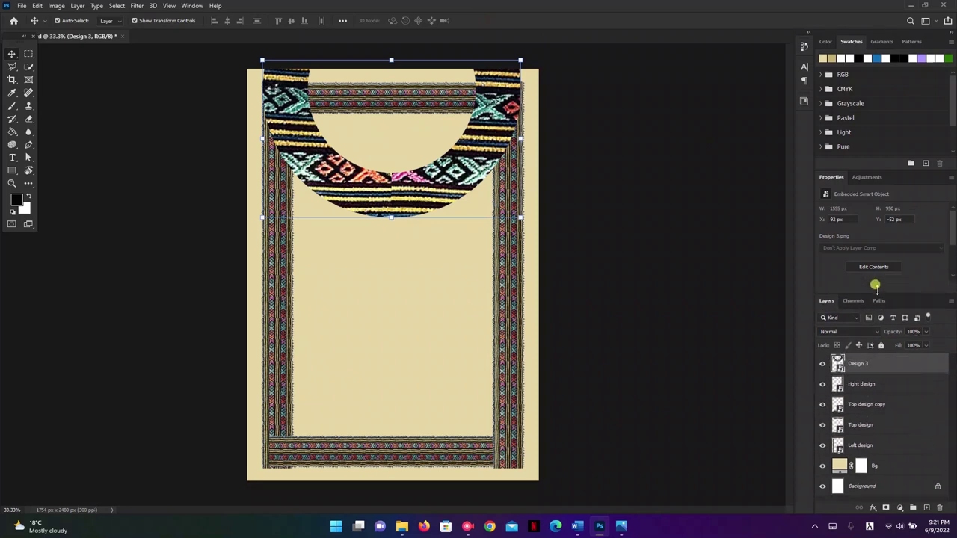
click(820, 364)
Rename the Design 3 layer 'curve design' and move it behind the border strips
double_click(855, 363)
key(Return)
drag(860, 363, 860, 453)
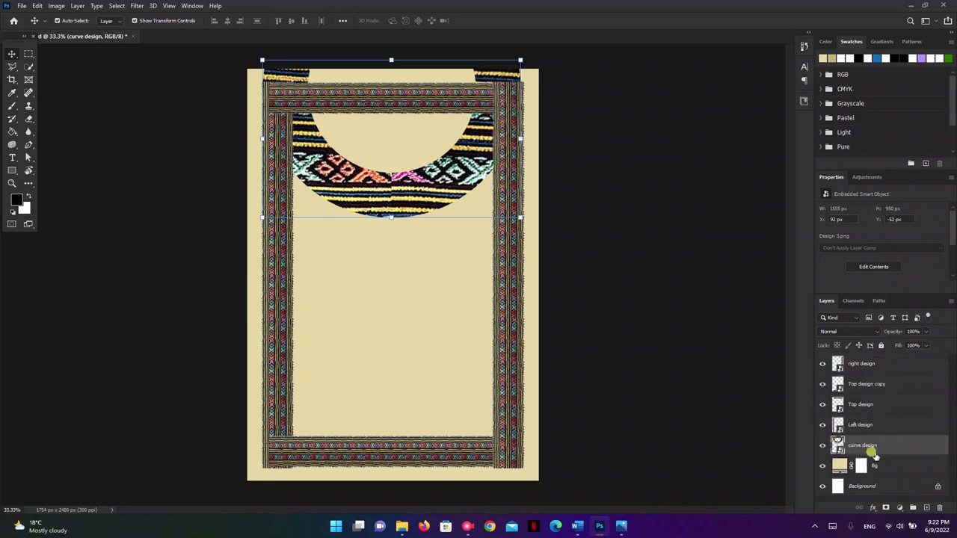
click(869, 463)
click(869, 447)
Fade the curve design layer to 15% opacity
click(926, 332)
click(892, 345)
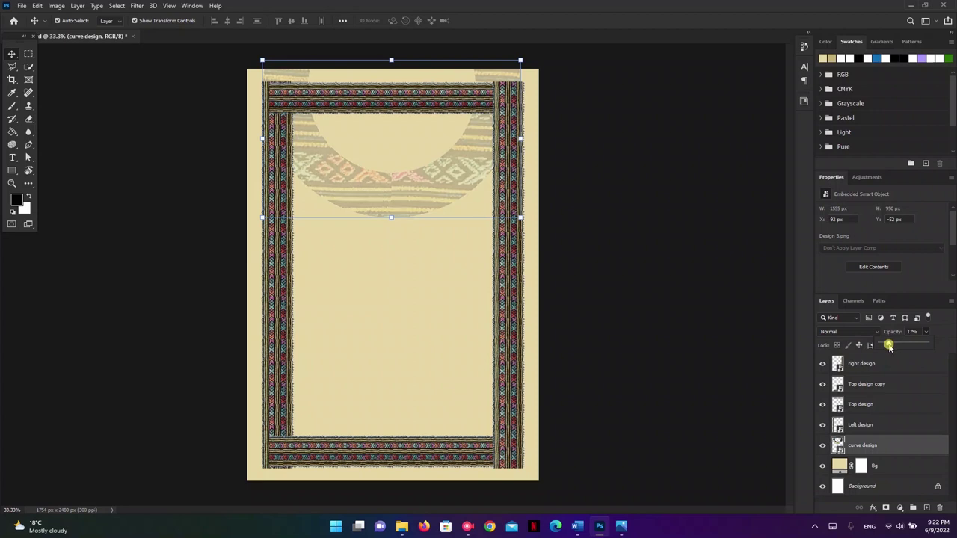
click(913, 332)
text(35)
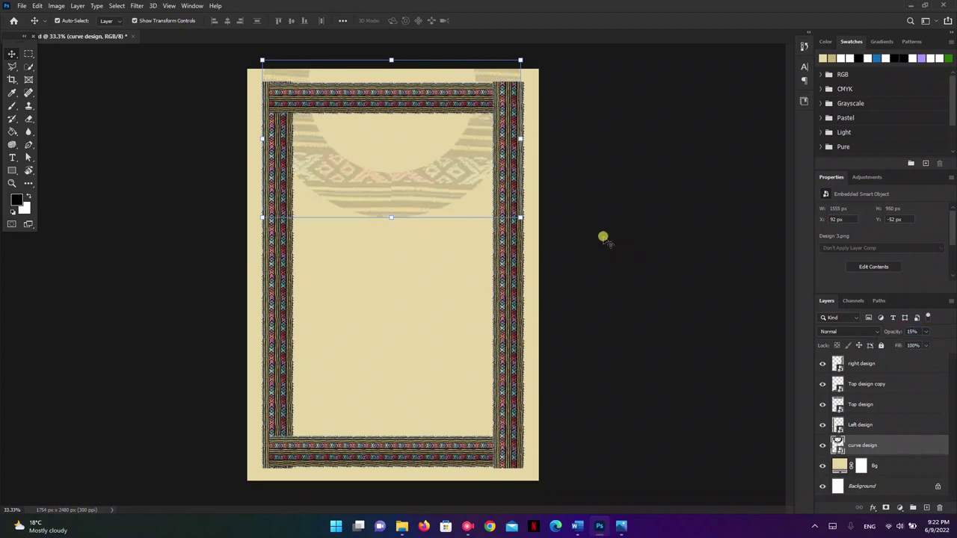
click(590, 231)
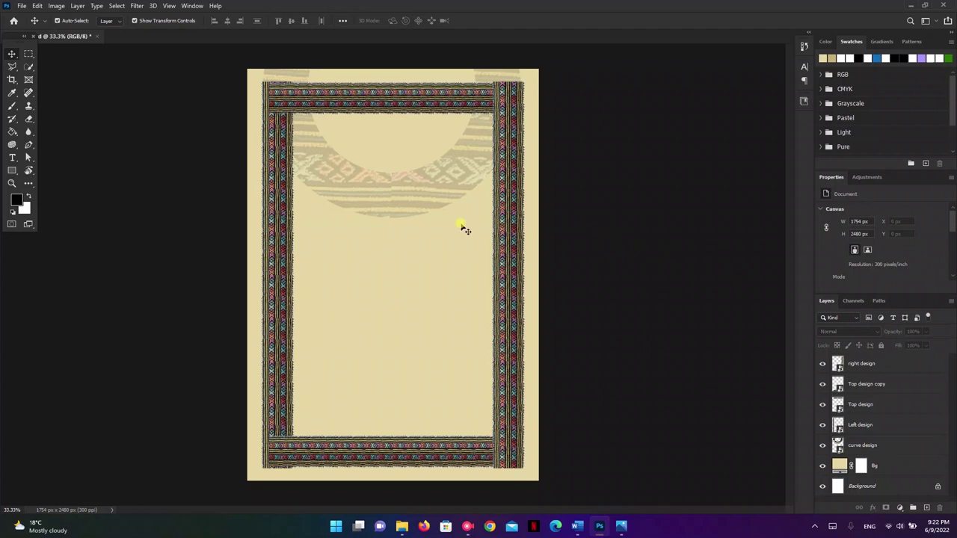
click(434, 189)
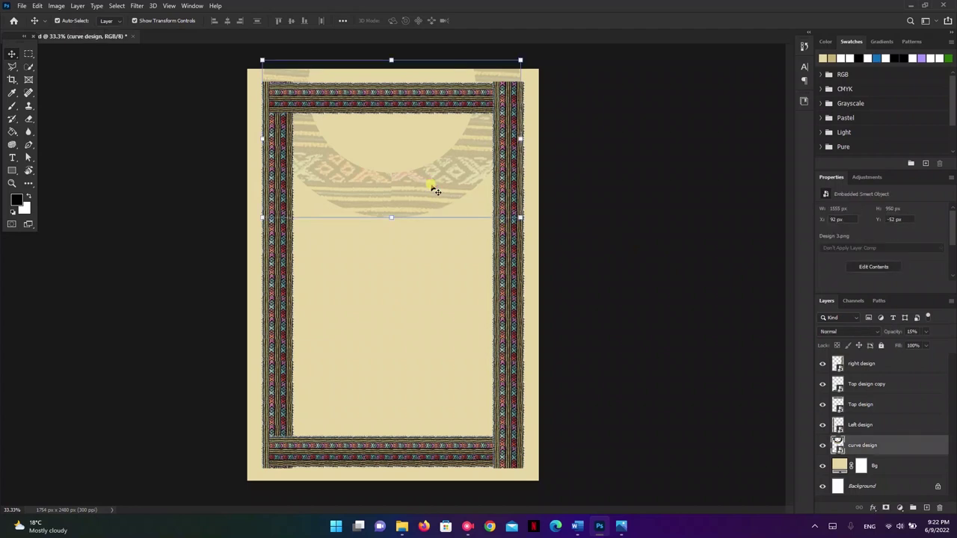
Duplicate the arc, rotate the copy about 55°, and place it at the lower-left
drag(436, 190, 394, 362)
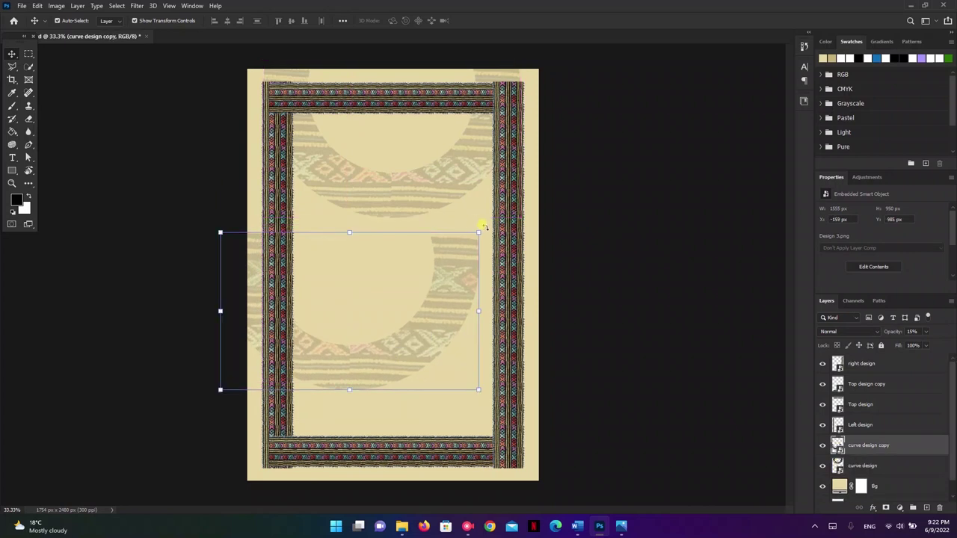
drag(483, 226, 174, 237)
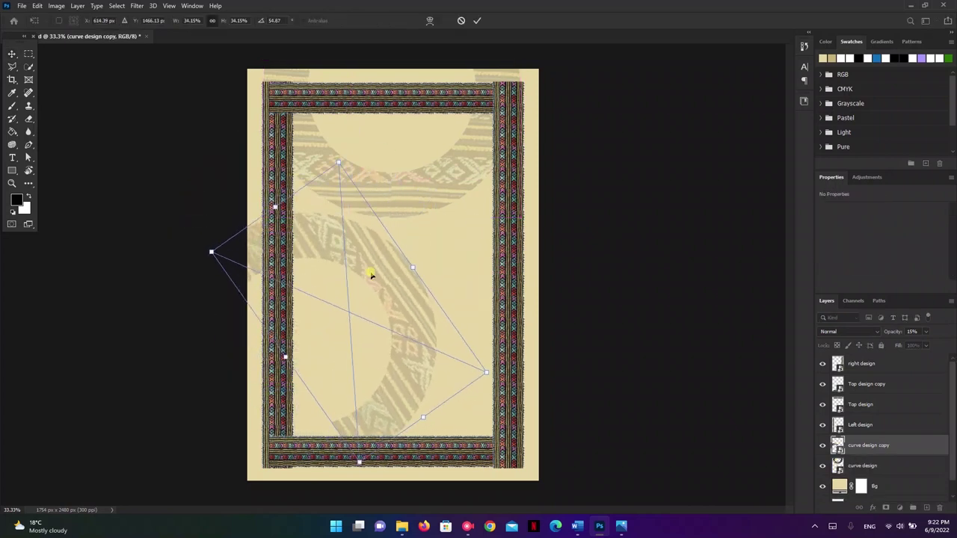
drag(386, 295, 319, 362)
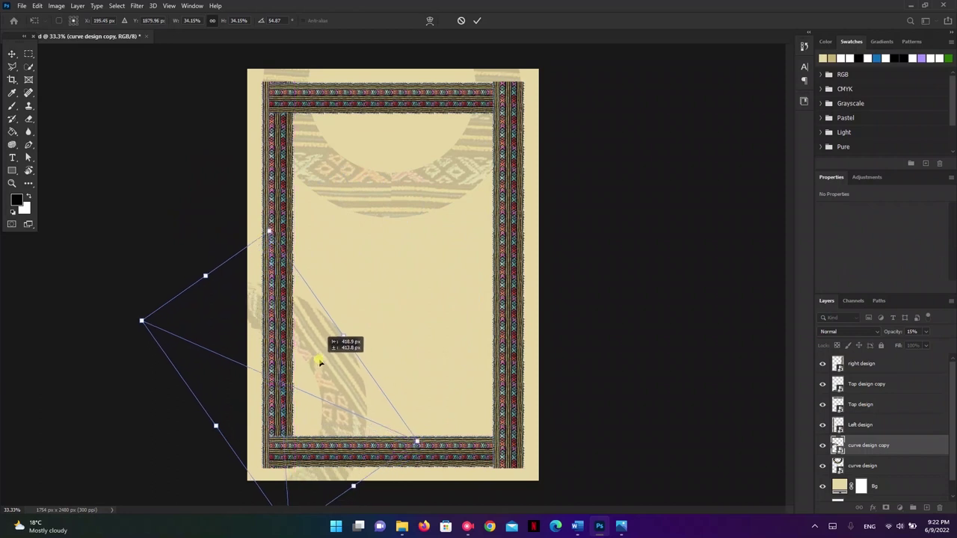
click(477, 20)
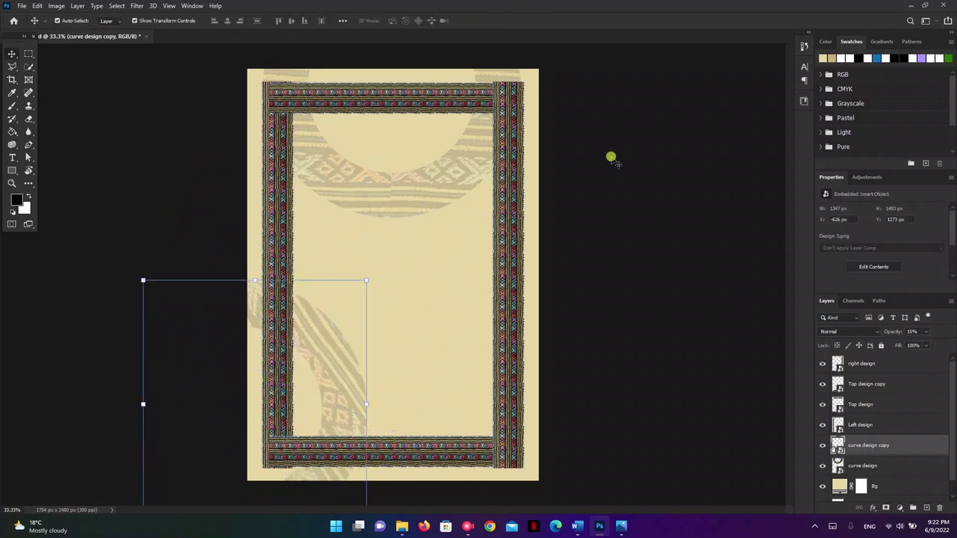
click(635, 224)
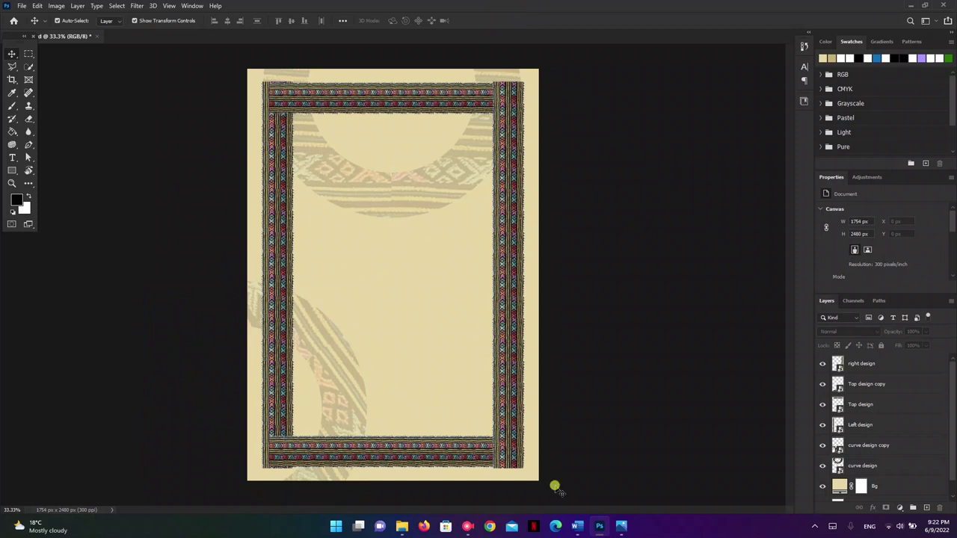
click(622, 527)
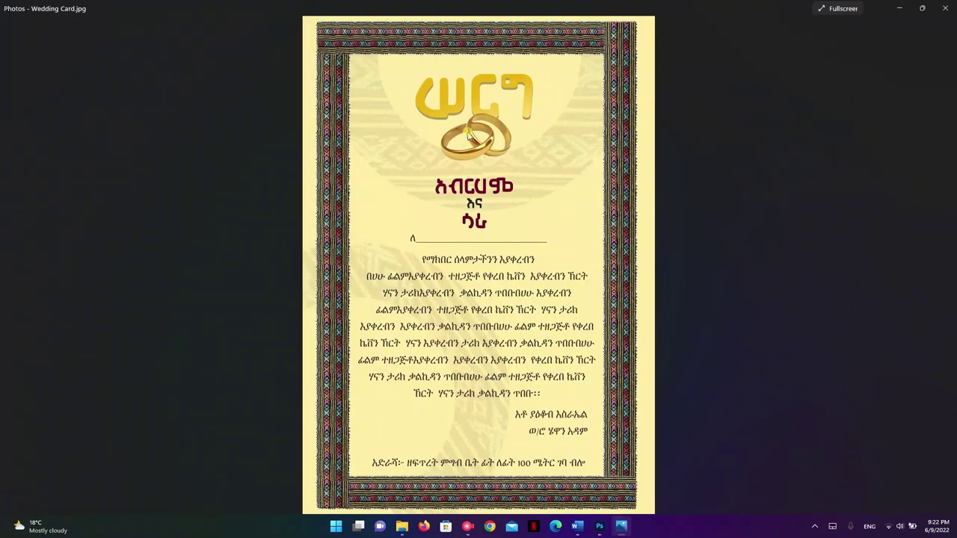
Return to Photoshop and place-embed the gold rings image file
click(621, 527)
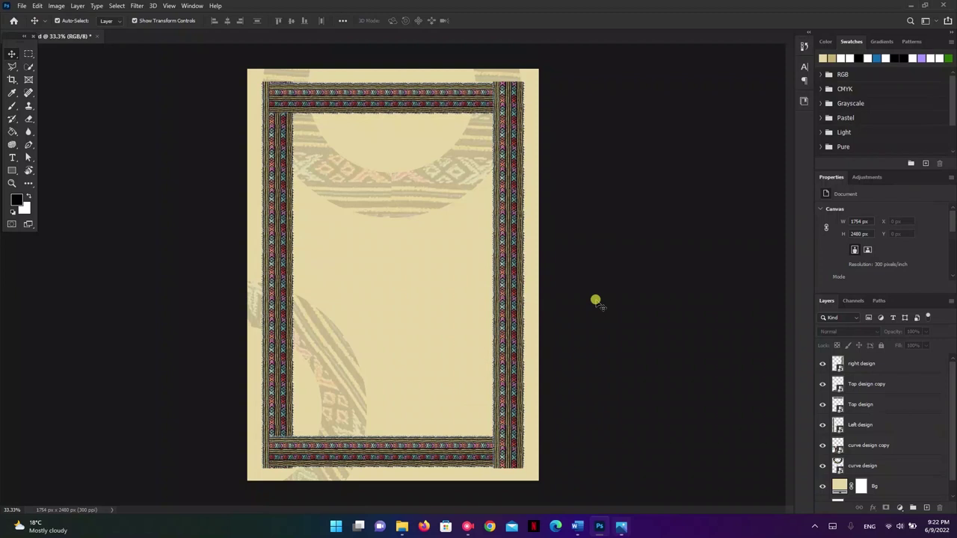
click(20, 6)
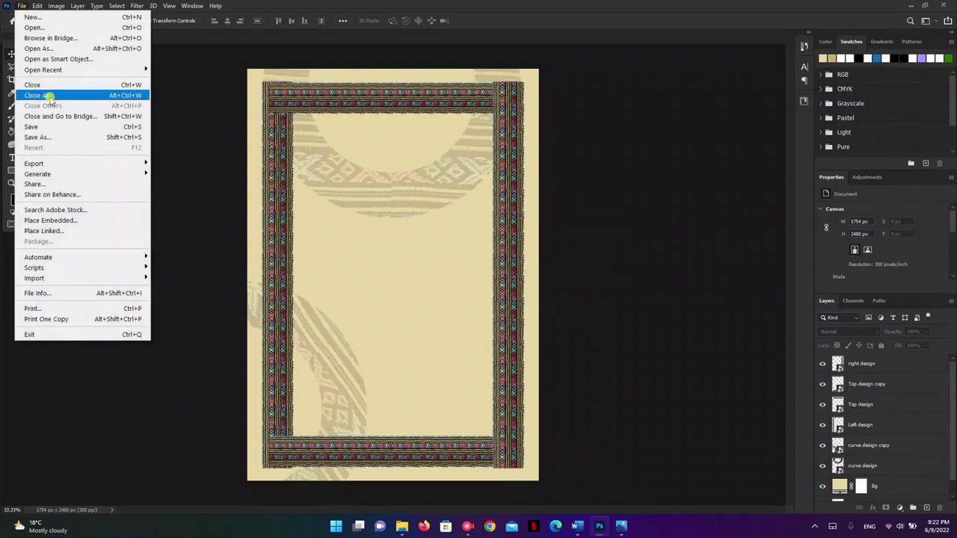
click(51, 221)
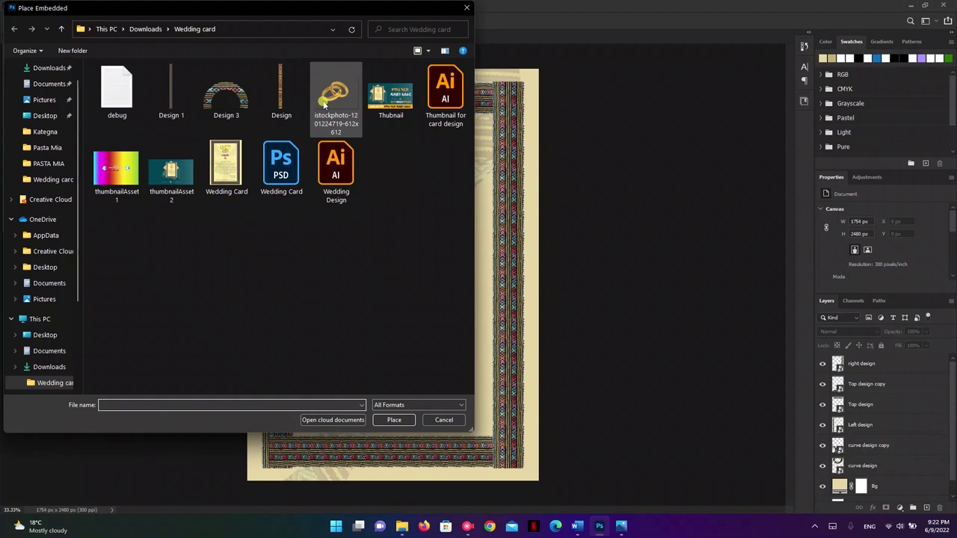
double_click(336, 116)
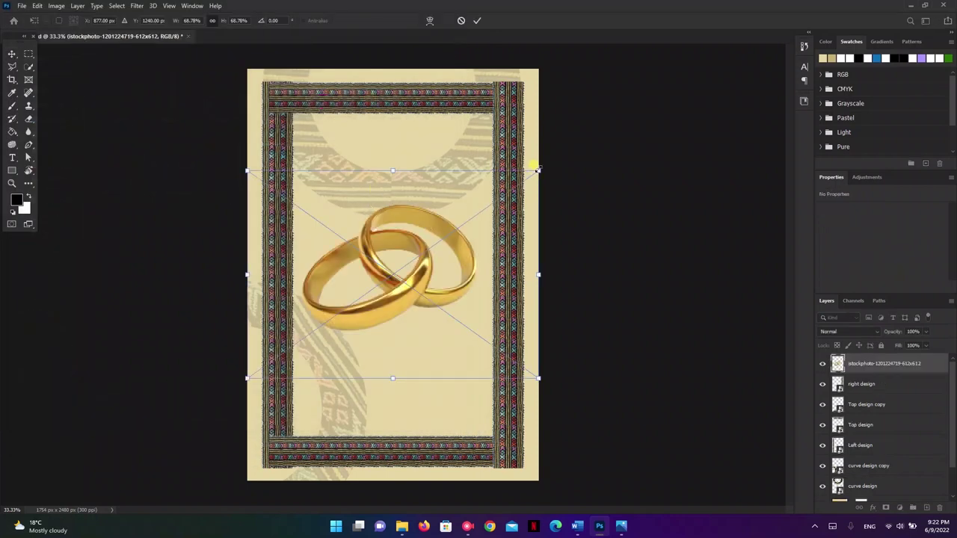
Scale the gold rings image to about 23% and centre it just below the arc
drag(537, 170, 454, 222)
drag(392, 264, 394, 204)
drag(451, 156, 441, 167)
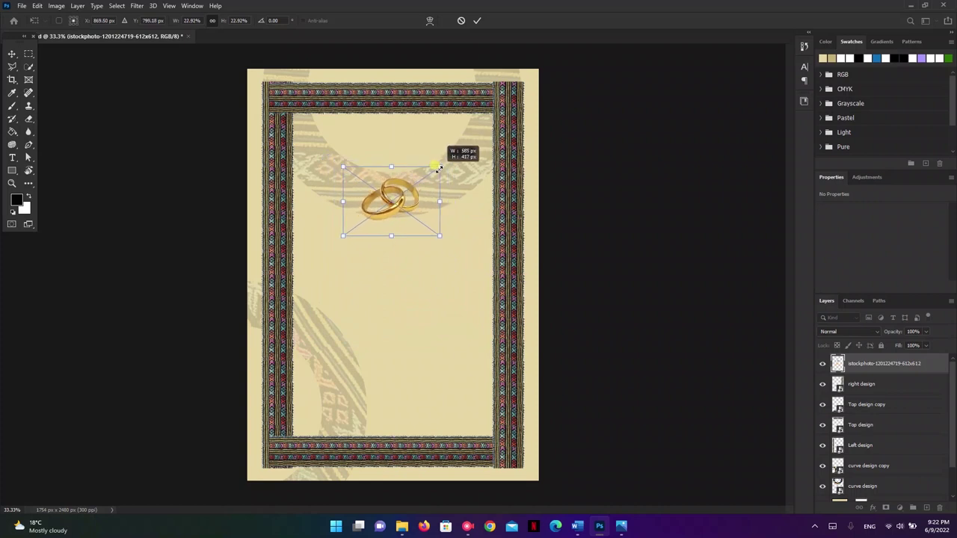
drag(397, 204, 399, 204)
click(477, 20)
click(588, 272)
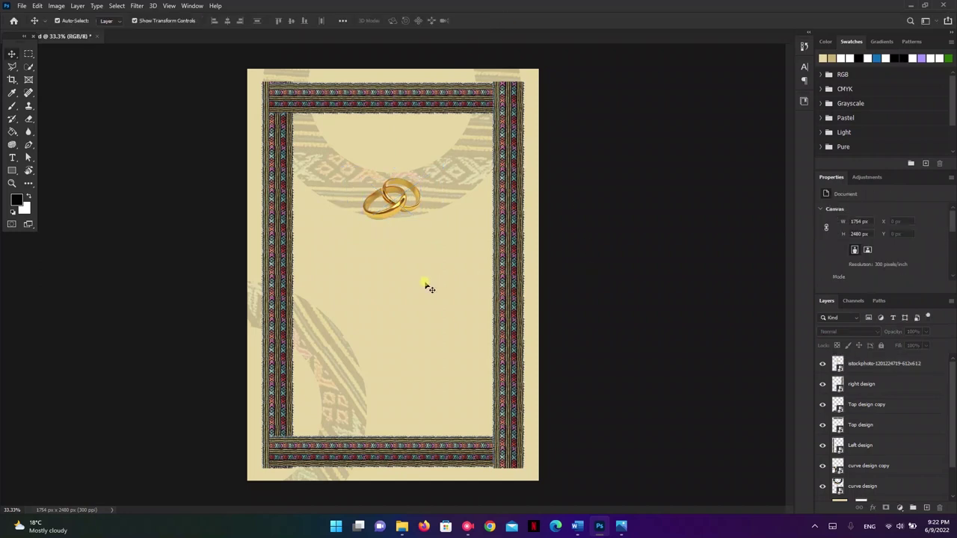
click(11, 157)
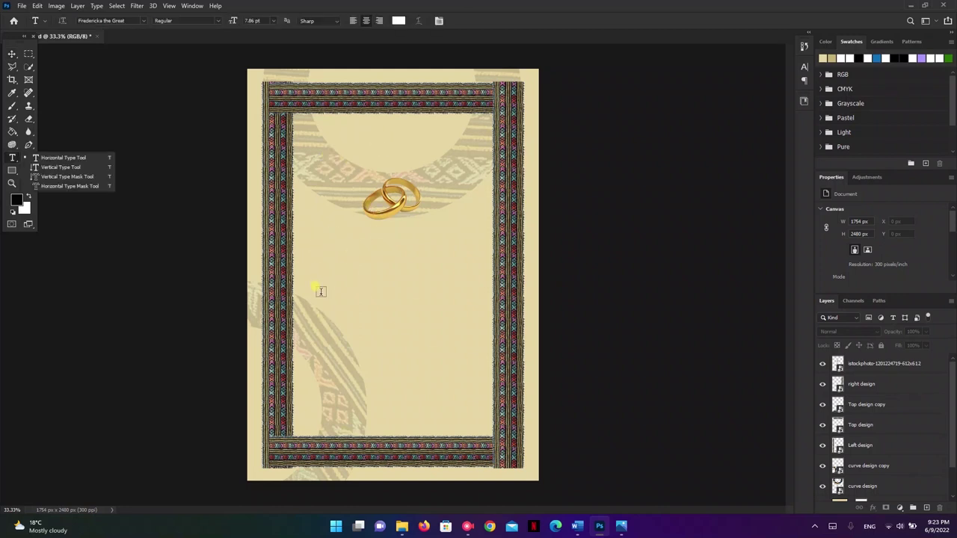
Draw a paragraph text box below the rings and paste the first paragraph from Word
drag(306, 257, 475, 383)
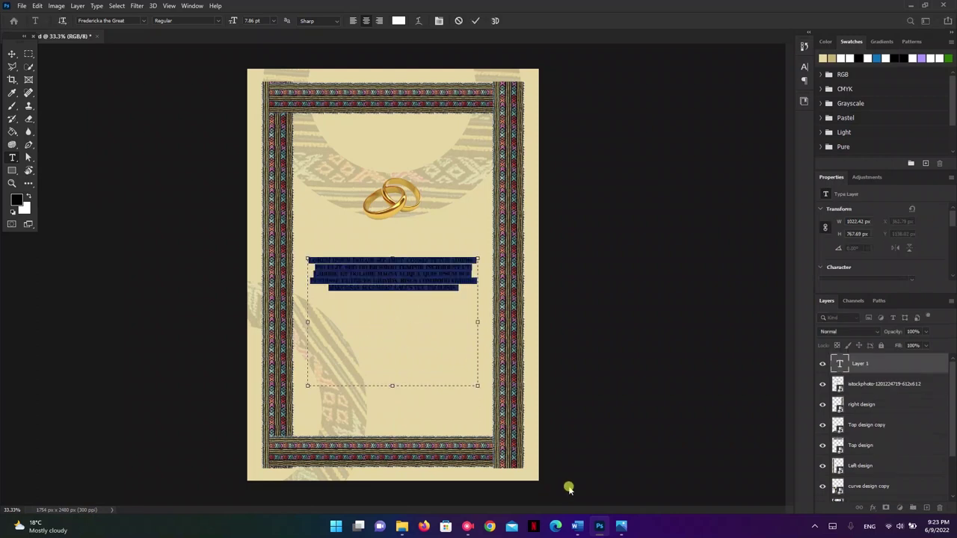
click(578, 528)
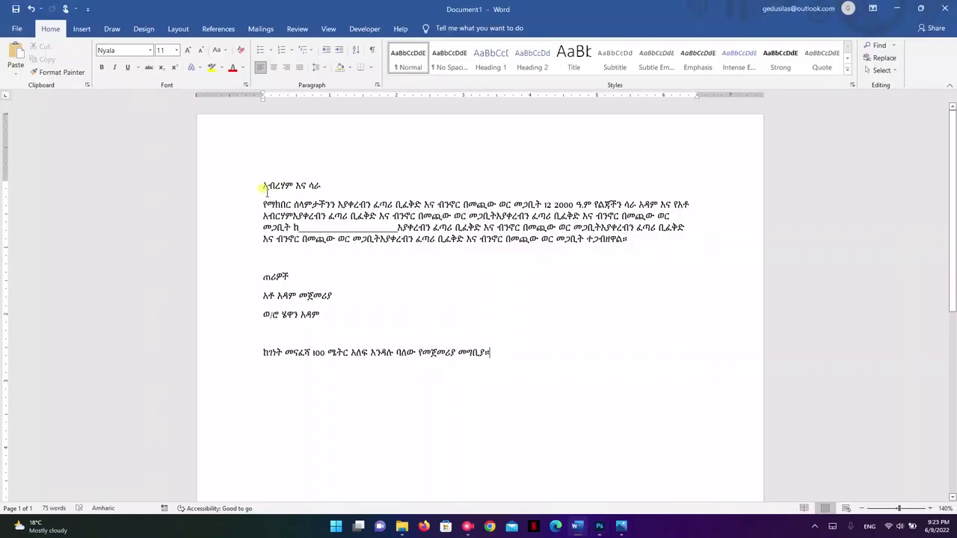
drag(262, 203, 628, 239)
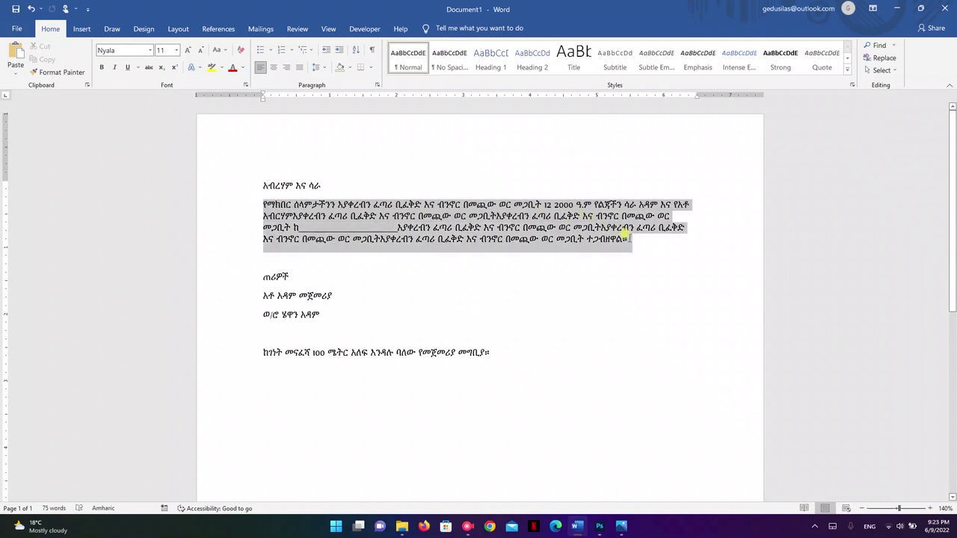
key(alt+Tab)
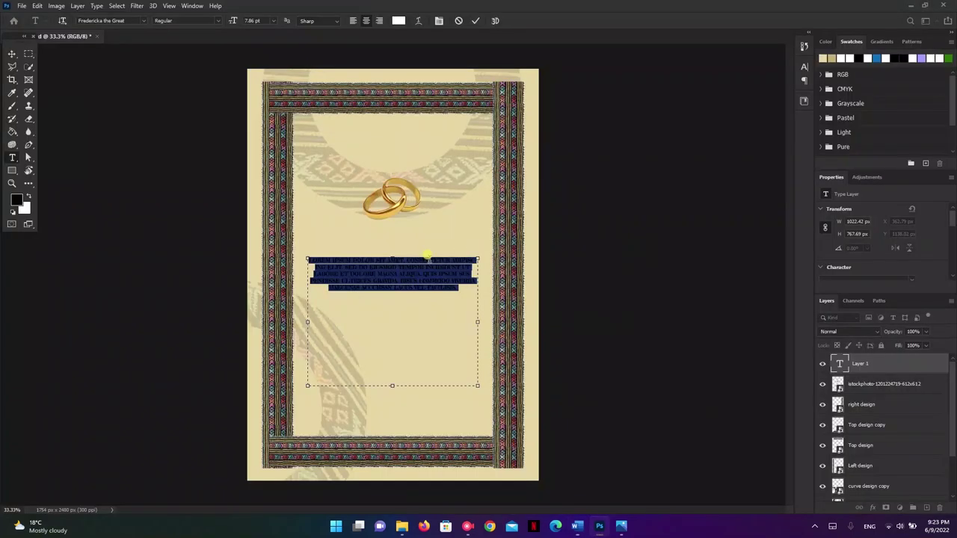
key(ctrl+v)
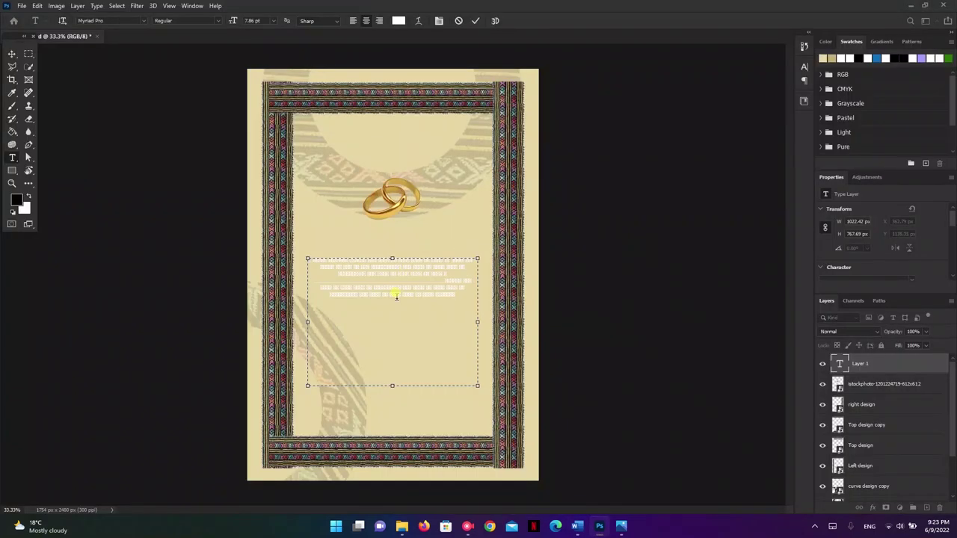
Zoom in on the pasted paragraph and select all of its text
key(ctrl+a)
click(388, 269)
key(ctrl+plus)
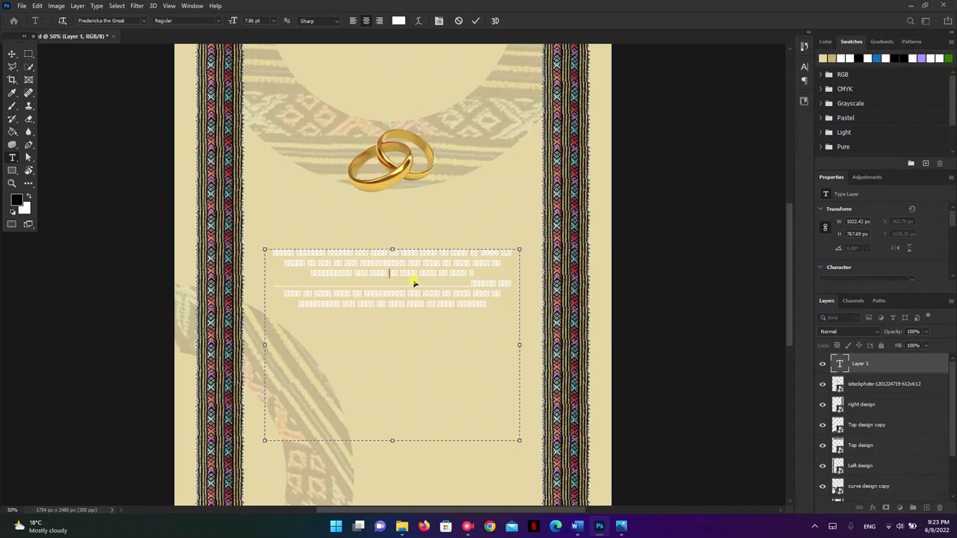
key(ctrl+plus)
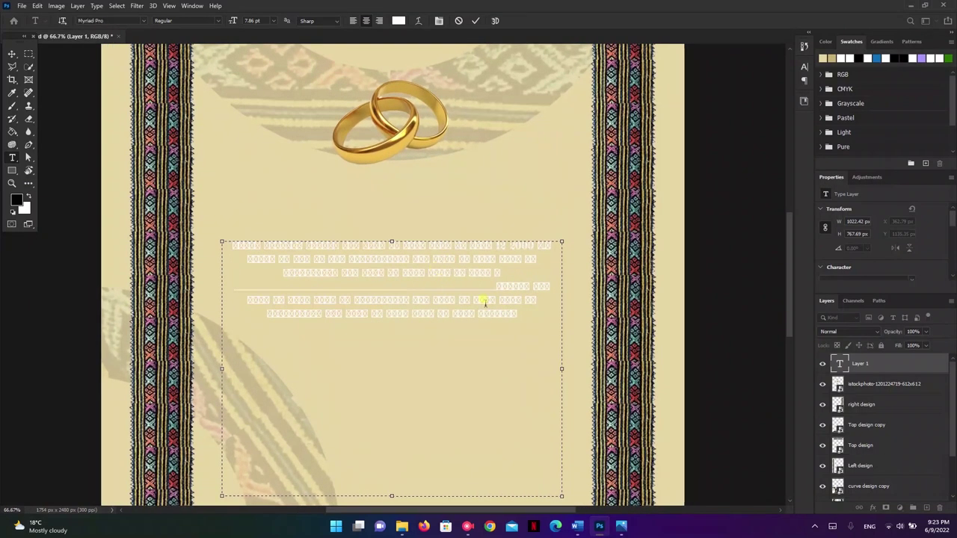
key(ctrl+a)
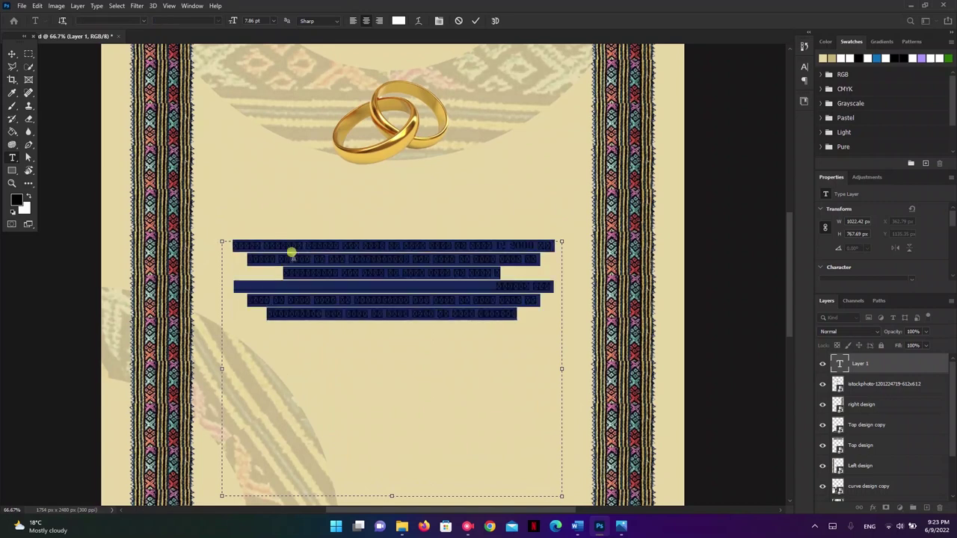
scroll(382, 386, down, 1)
Shorten the text box to fit the paragraph and reselect all its text
drag(390, 481, 398, 307)
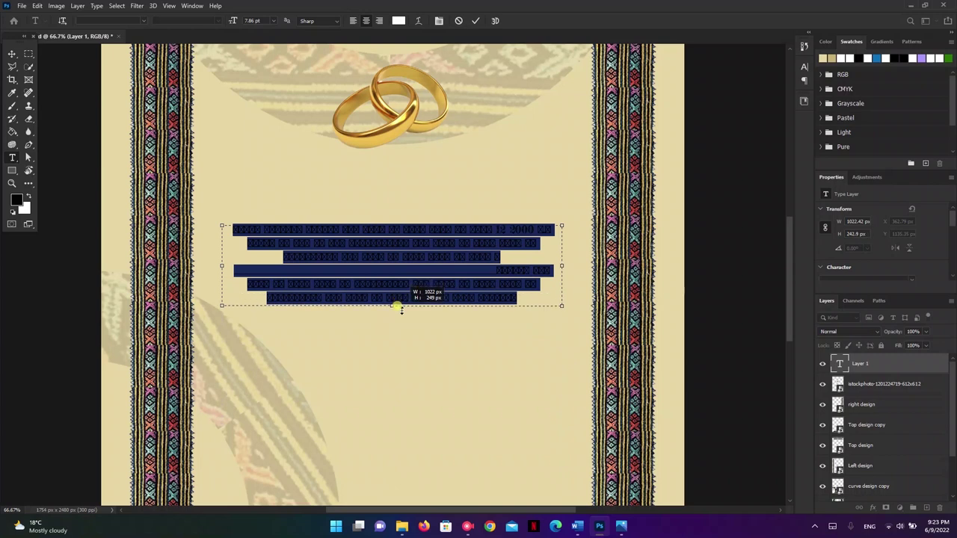
drag(398, 307, 399, 309)
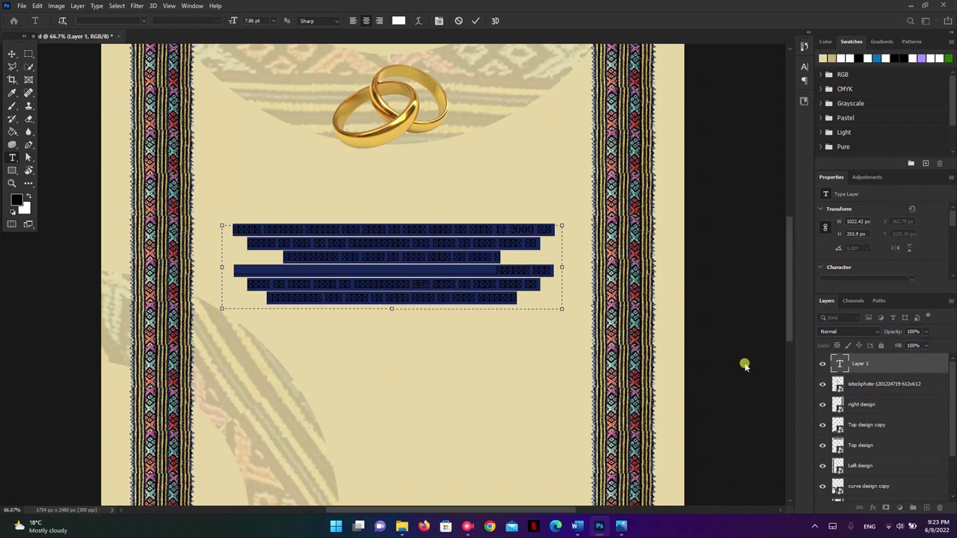
drag(890, 291, 900, 400)
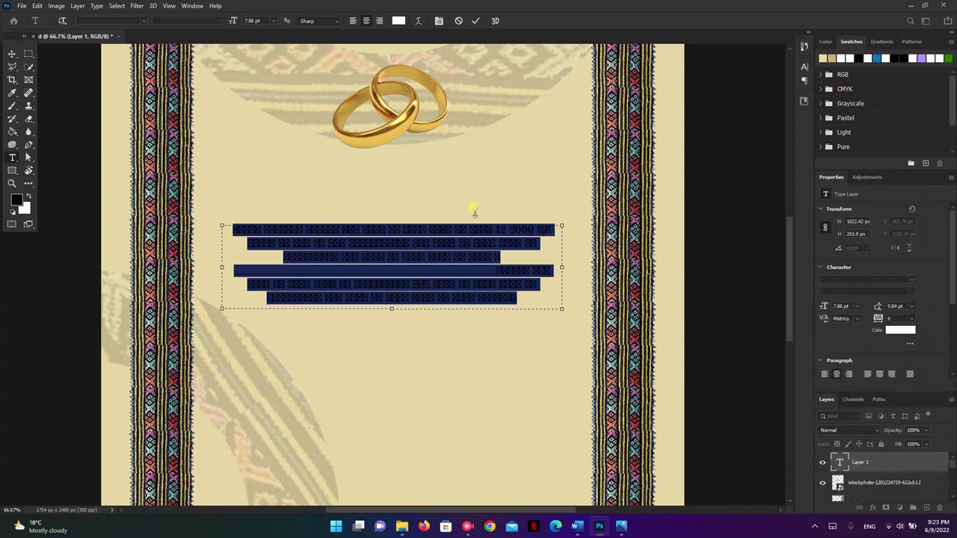
click(466, 254)
key(ctrl+a)
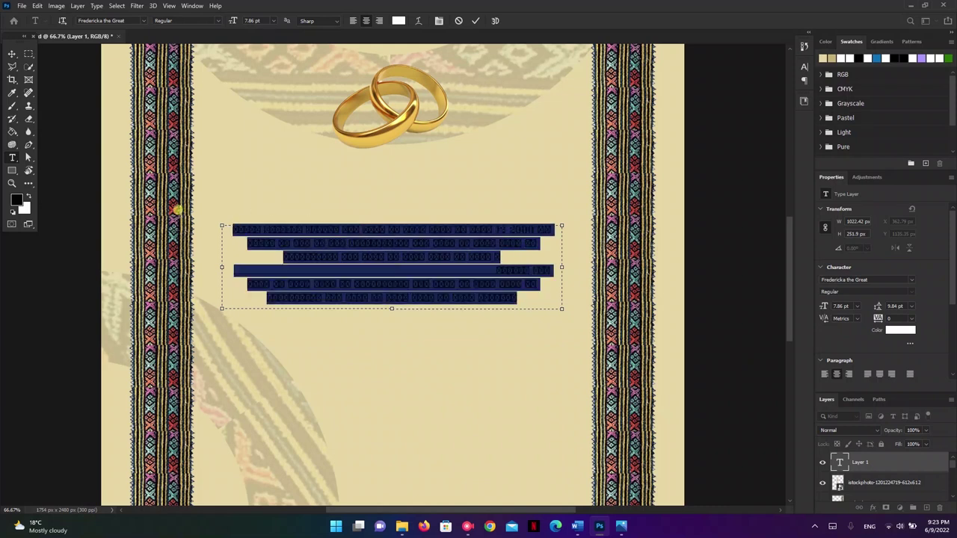
click(913, 281)
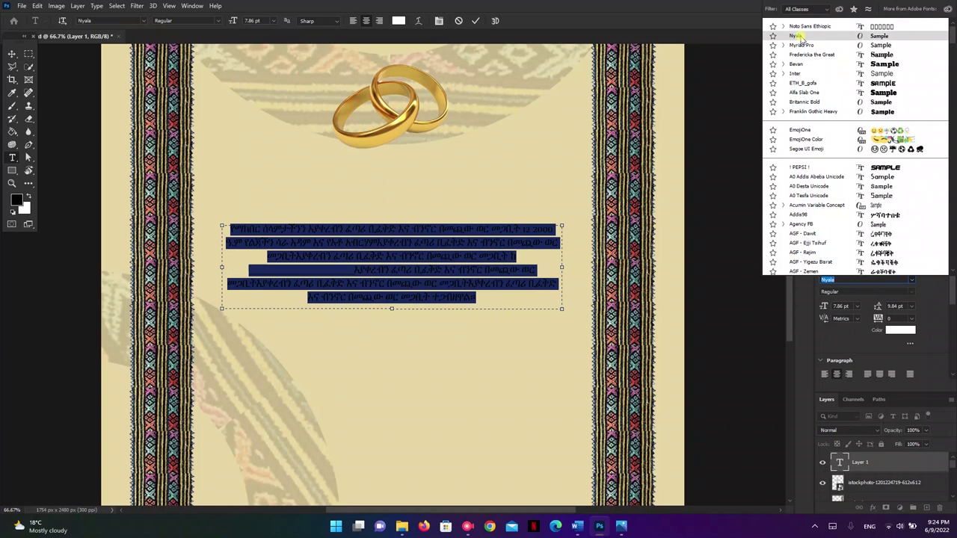
Apply the Nyala font to the invitation paragraph
click(794, 36)
click(481, 261)
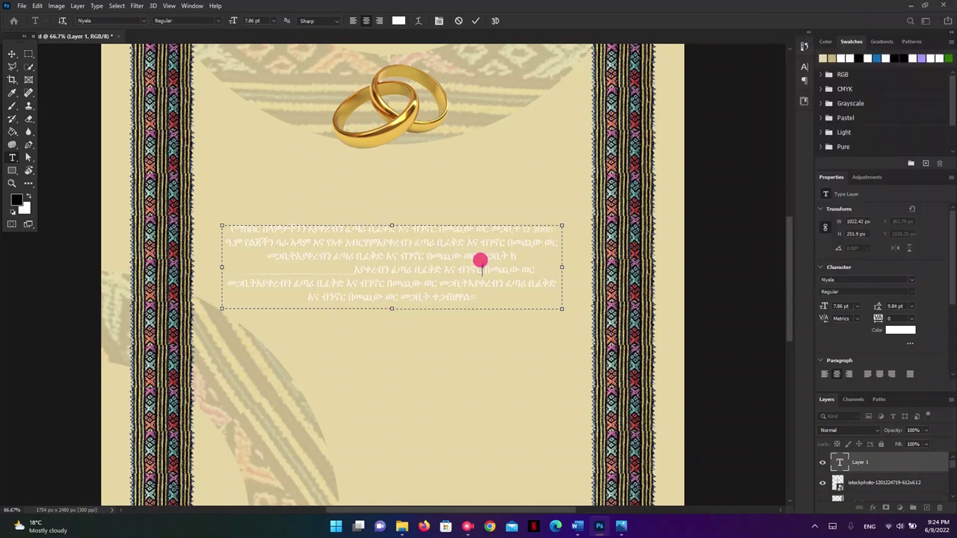
drag(480, 296, 221, 212)
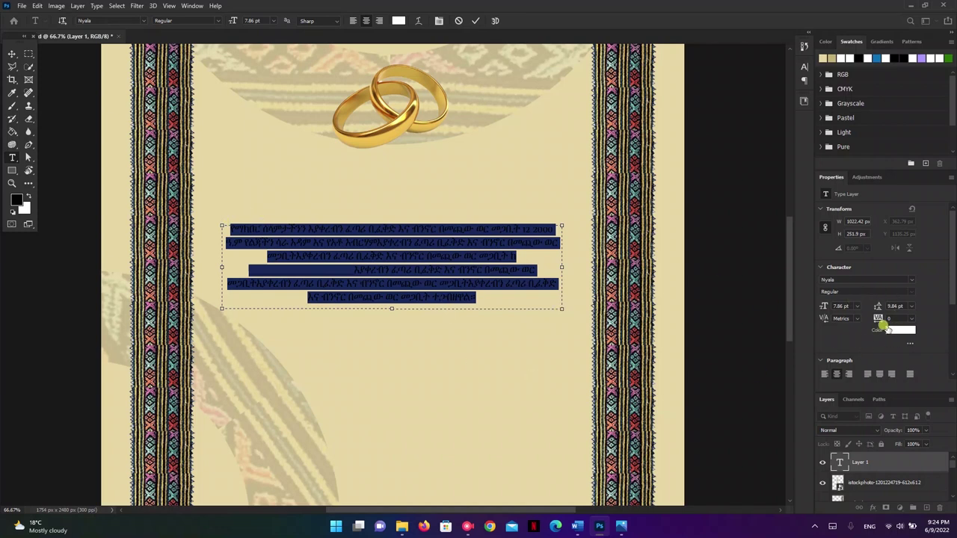
Make the paragraph text black
click(898, 330)
drag(636, 234, 726, 250)
click(798, 103)
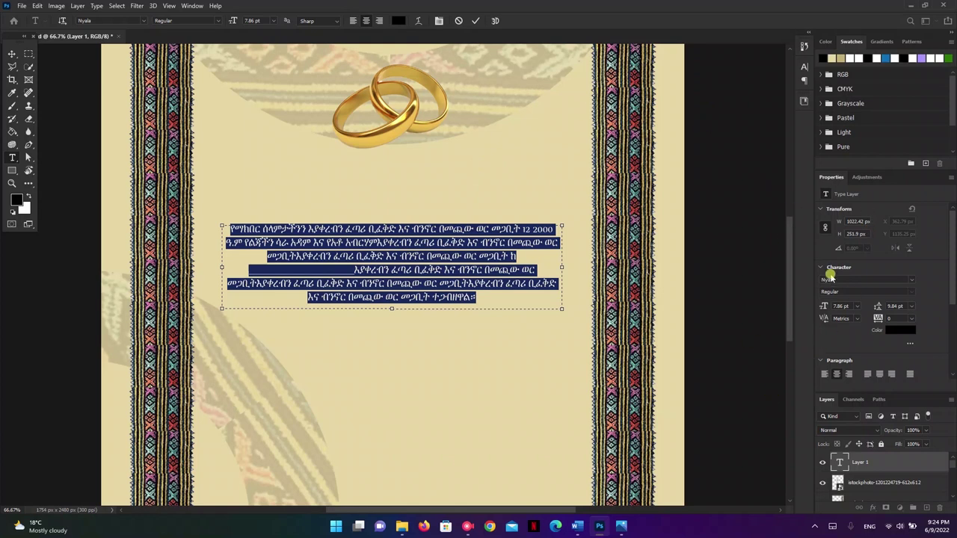
click(825, 227)
Close and reopen the Properties panel, then dock it next to Adjustments
click(839, 178)
drag(839, 178, 705, 163)
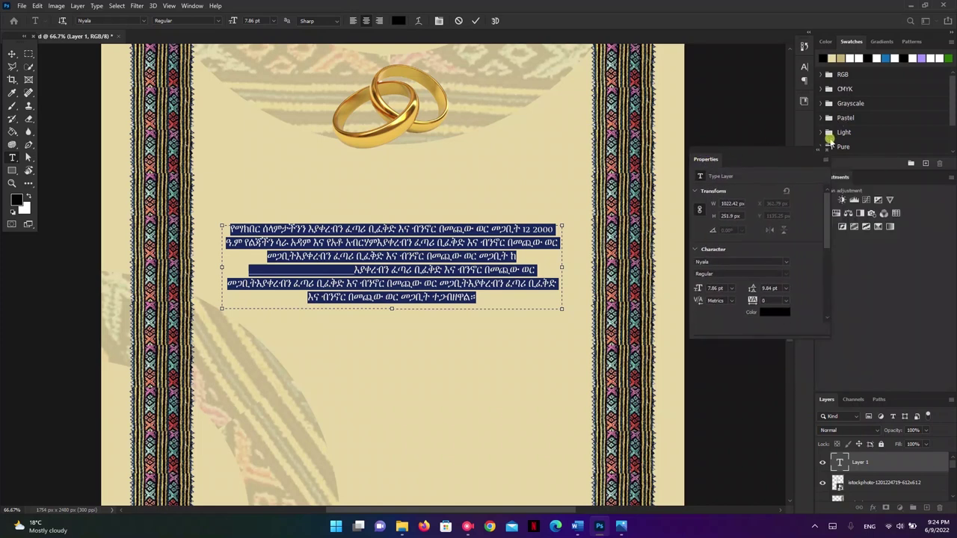
click(827, 152)
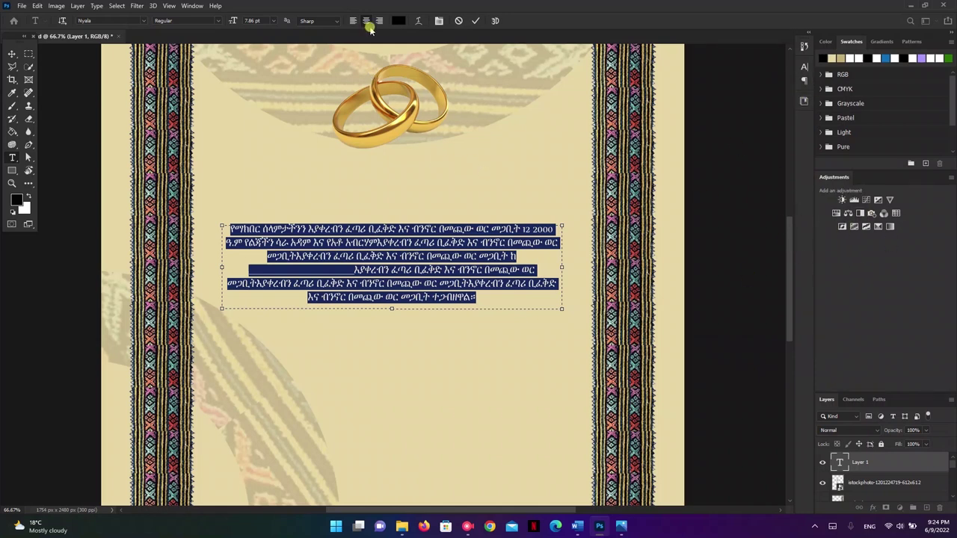
click(193, 6)
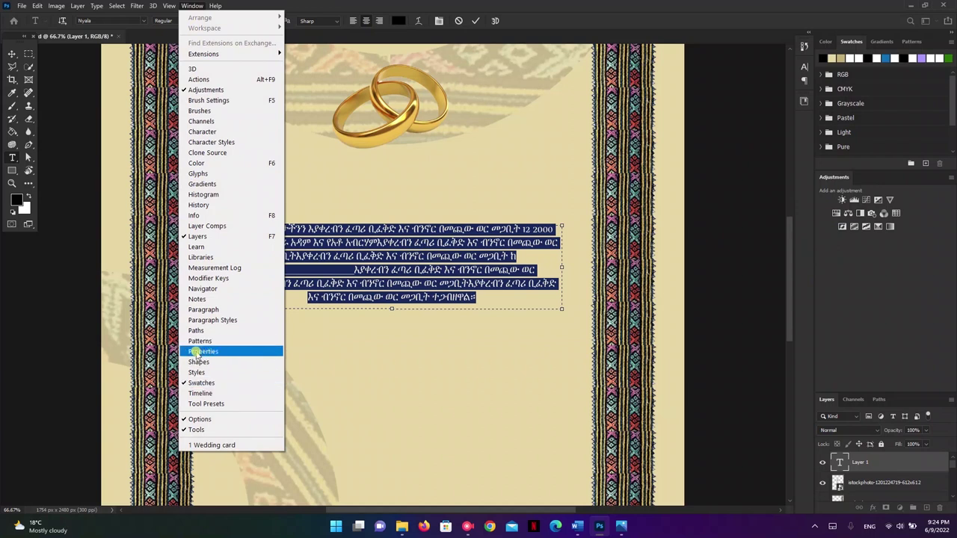
click(202, 352)
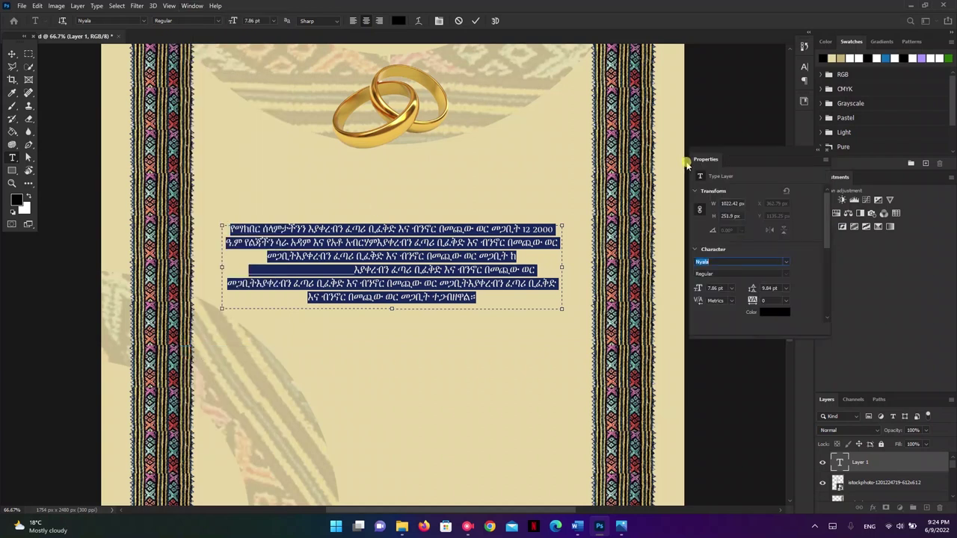
drag(708, 161, 857, 185)
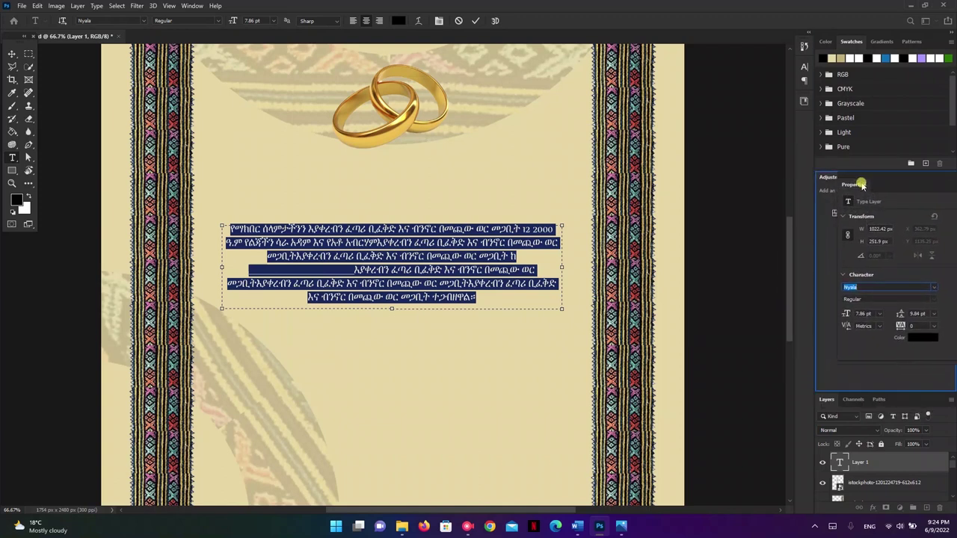
drag(856, 185, 860, 182)
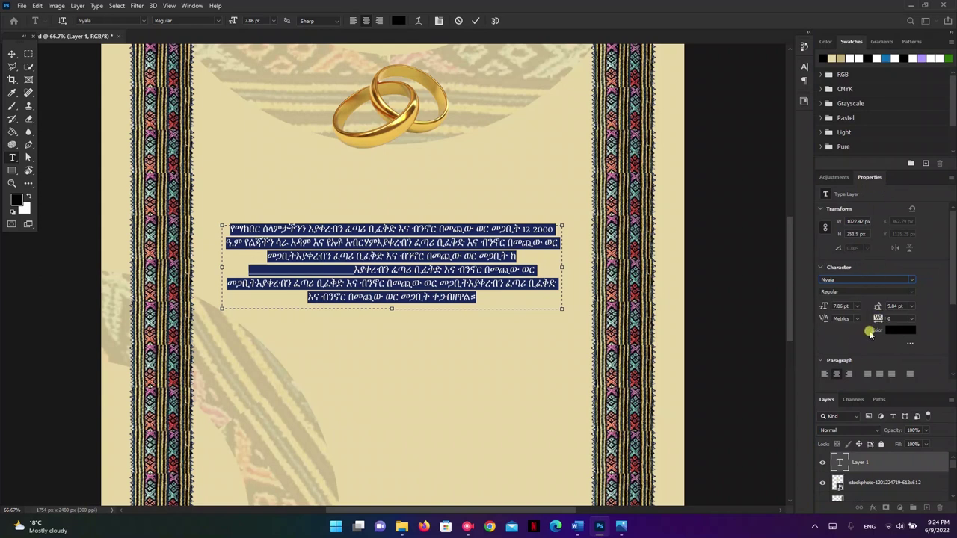
click(836, 178)
click(860, 177)
click(353, 266)
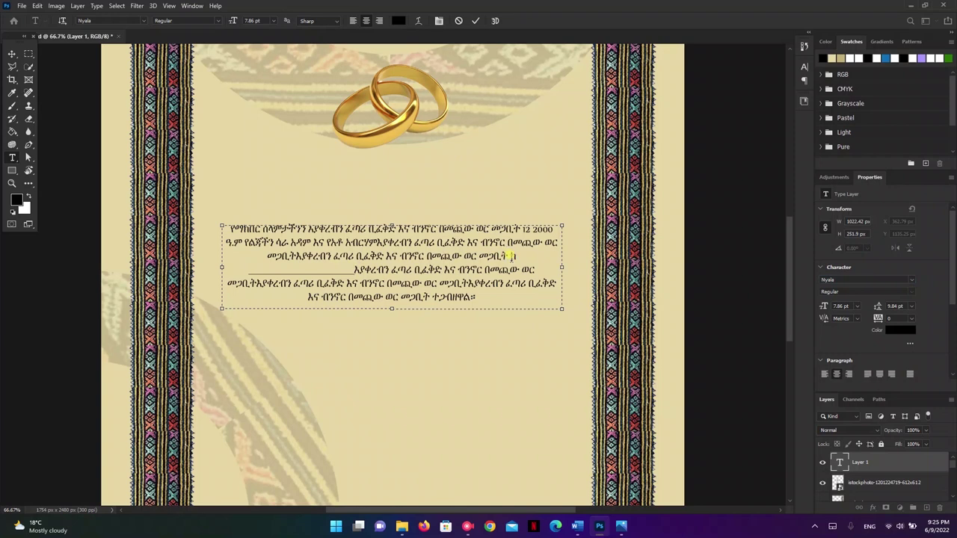
Add ከ before the addressee line and put the opening greeting on its own line
text(ከ)
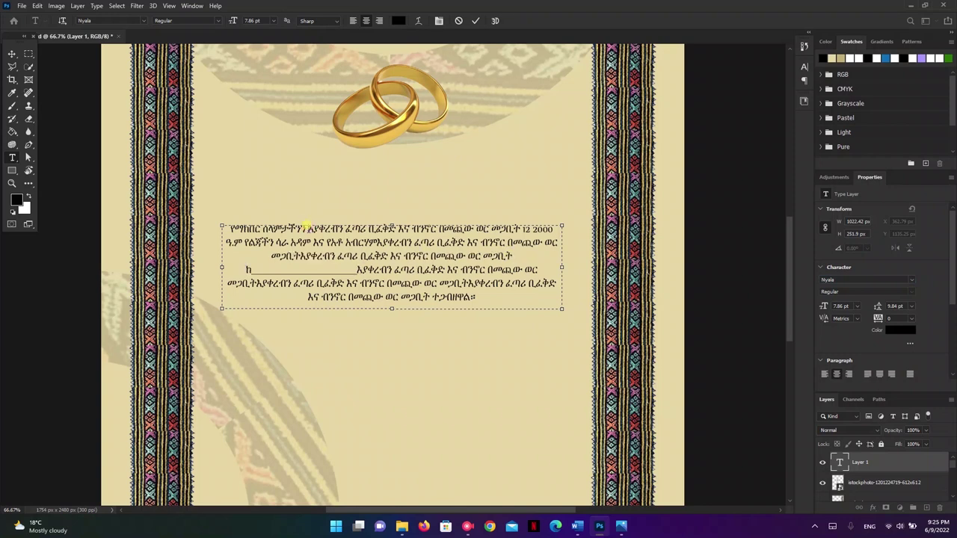
key(Return)
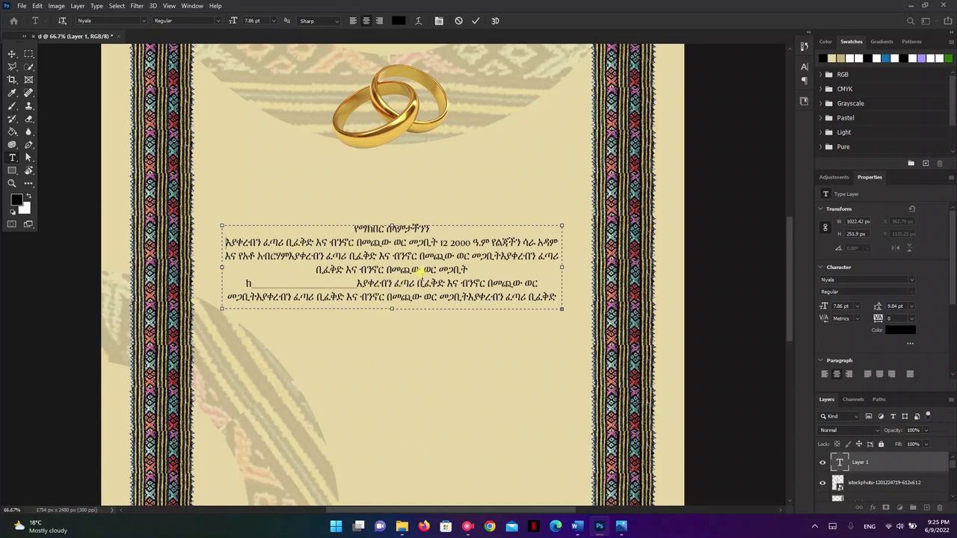
key(ctrl+a)
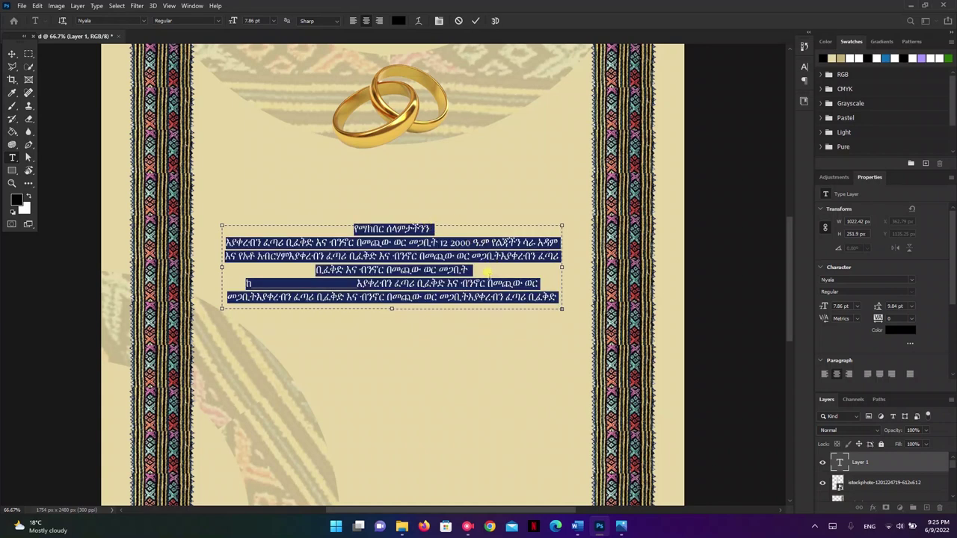
click(451, 264)
Zoom out to show the whole card and select all the paragraph text
scroll(465, 346, down, 3)
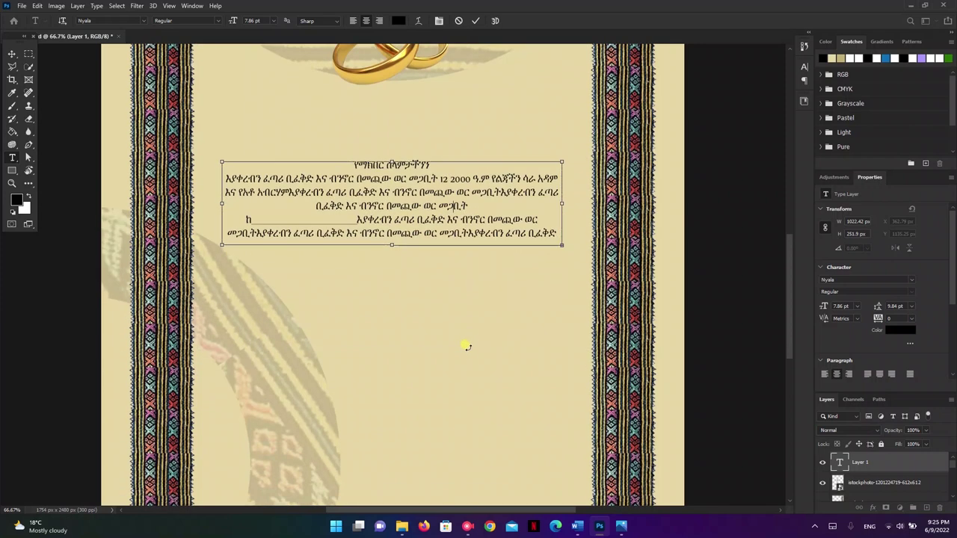
key(ctrl+minus)
scroll(466, 346, down, 2)
key(ctrl+minus)
key(ctrl+a)
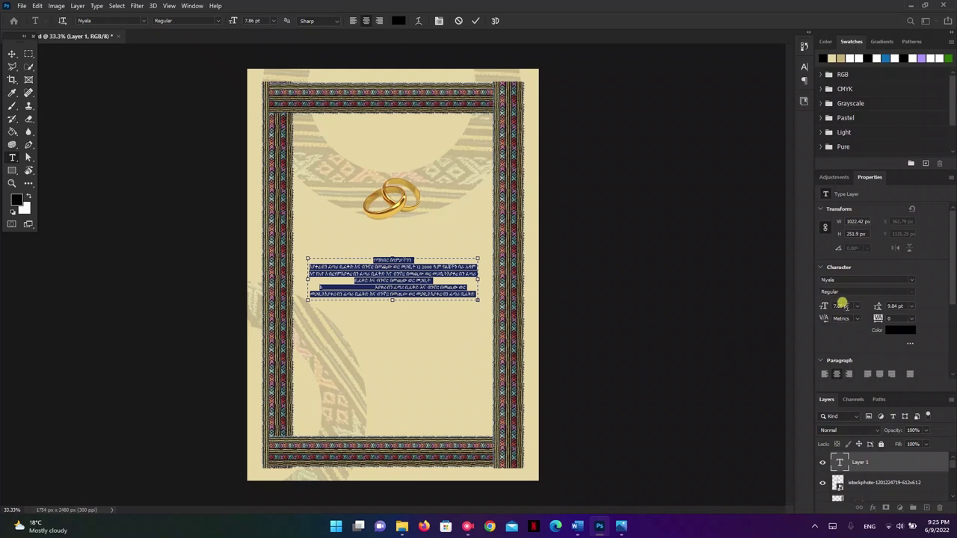
Set the invitation paragraph to 10 pt with 13 pt leading in a taller text box
drag(823, 307, 825, 305)
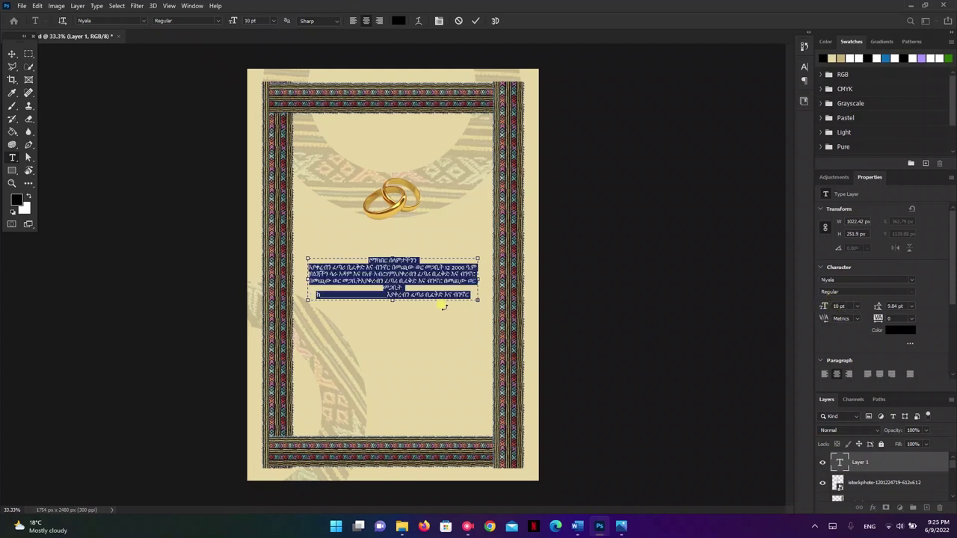
drag(393, 300, 394, 336)
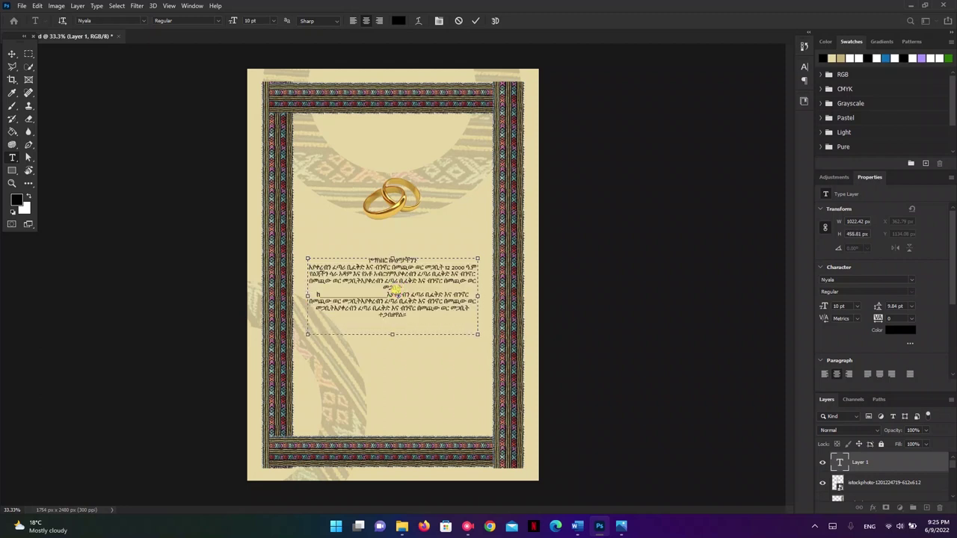
drag(424, 318, 261, 255)
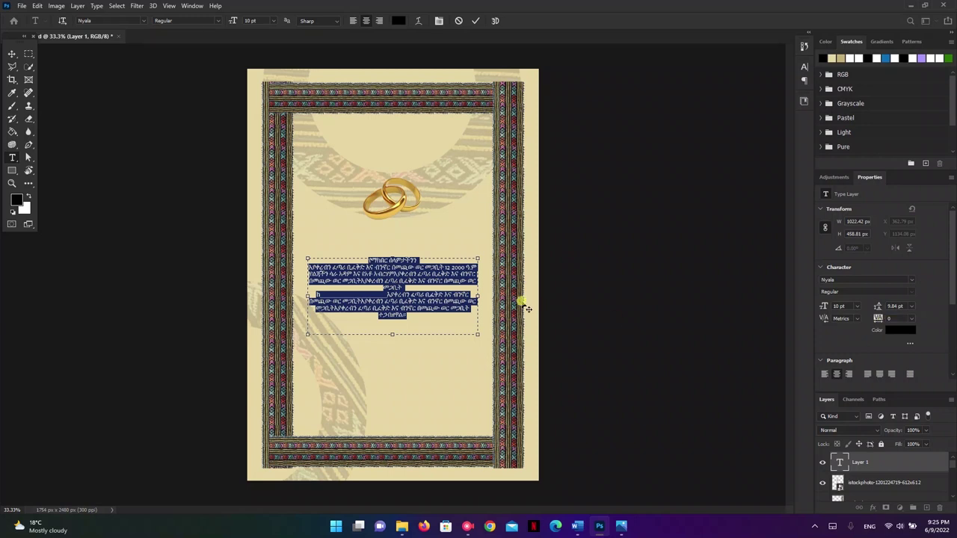
drag(879, 308, 876, 308)
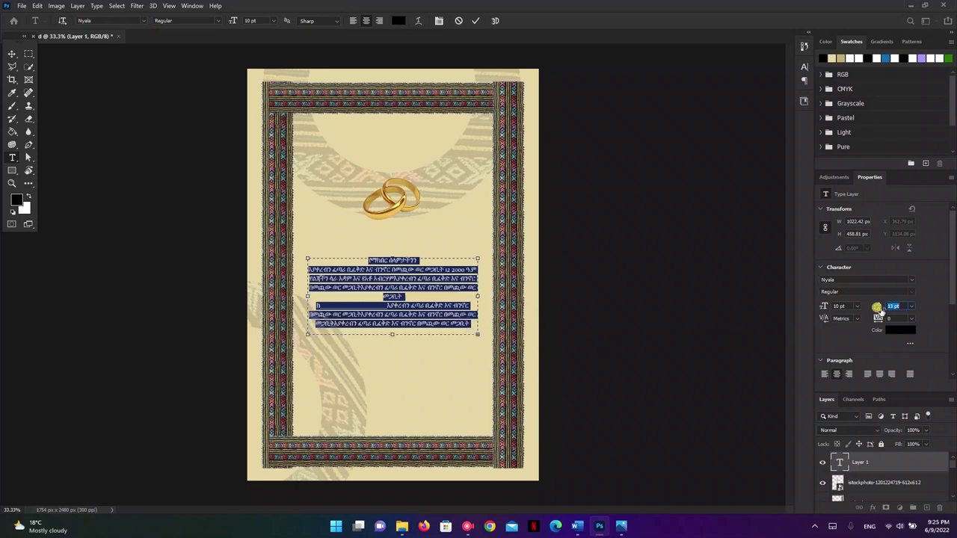
click(382, 292)
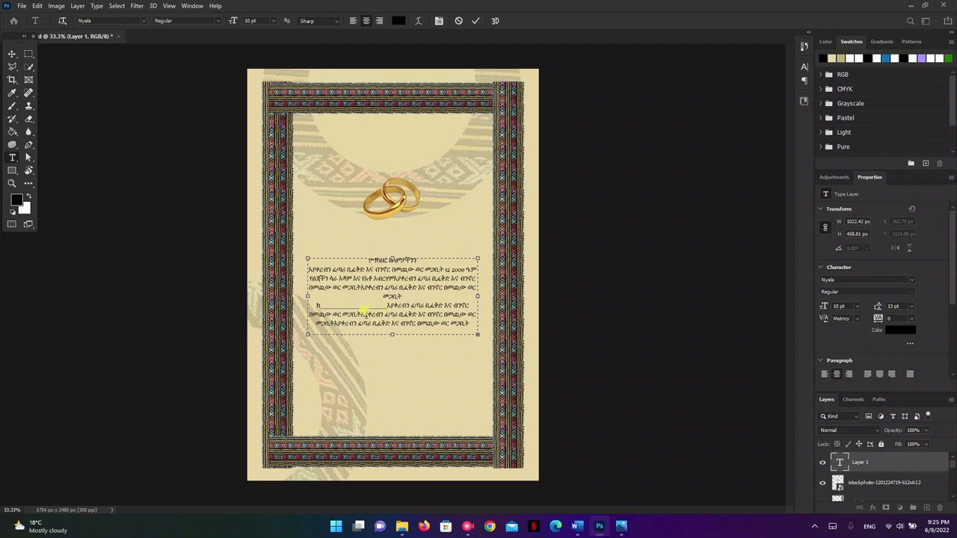
Join the addressee line to the line above, commit the text, and check the Photos reference
click(309, 305)
key(BackSpace)
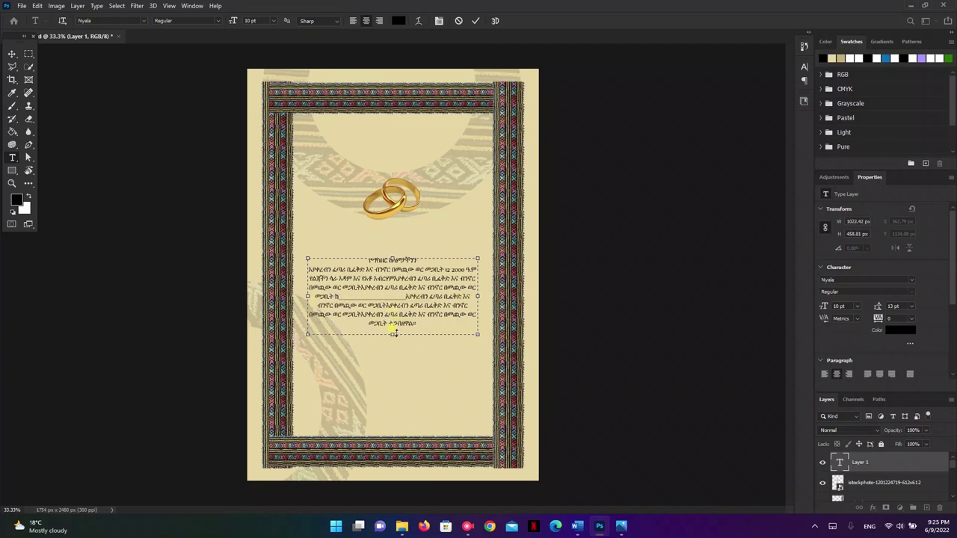
click(476, 20)
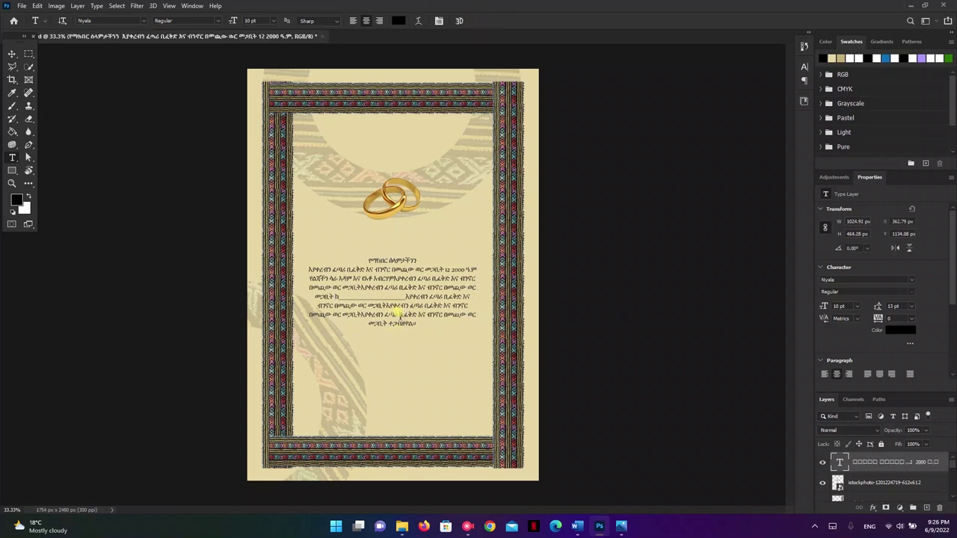
key(v)
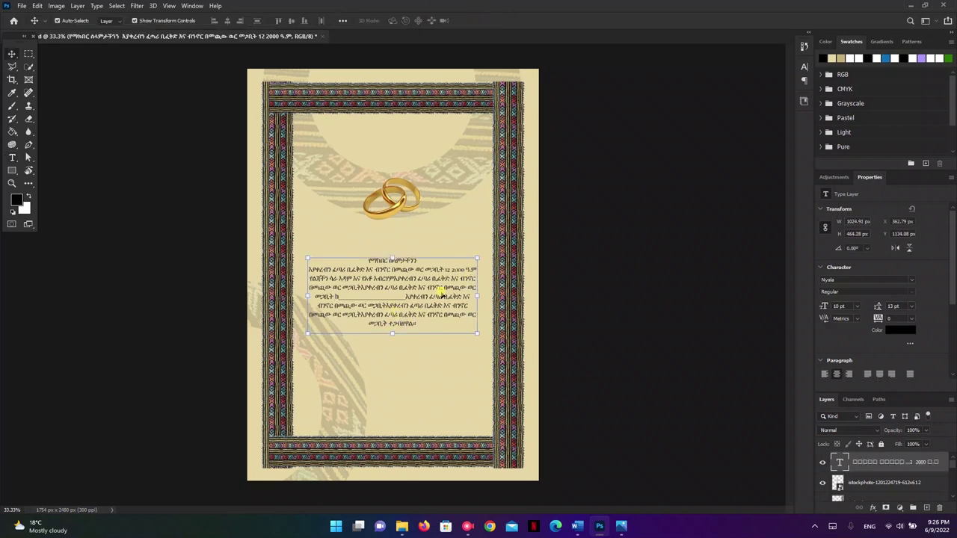
click(621, 525)
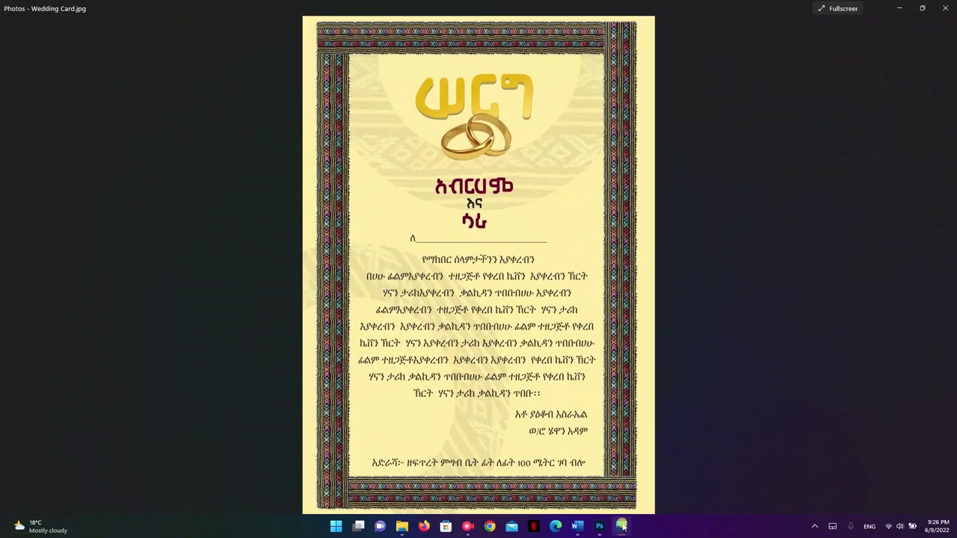
key(alt+Tab)
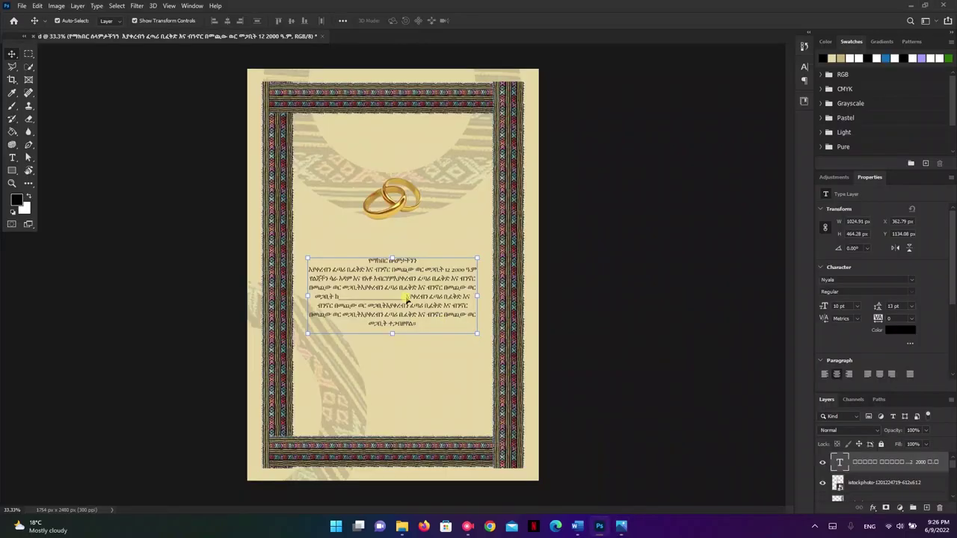
Enlarge the paragraph text to 12 pt and make its text box taller and wider
double_click(409, 297)
key(ctrl+a)
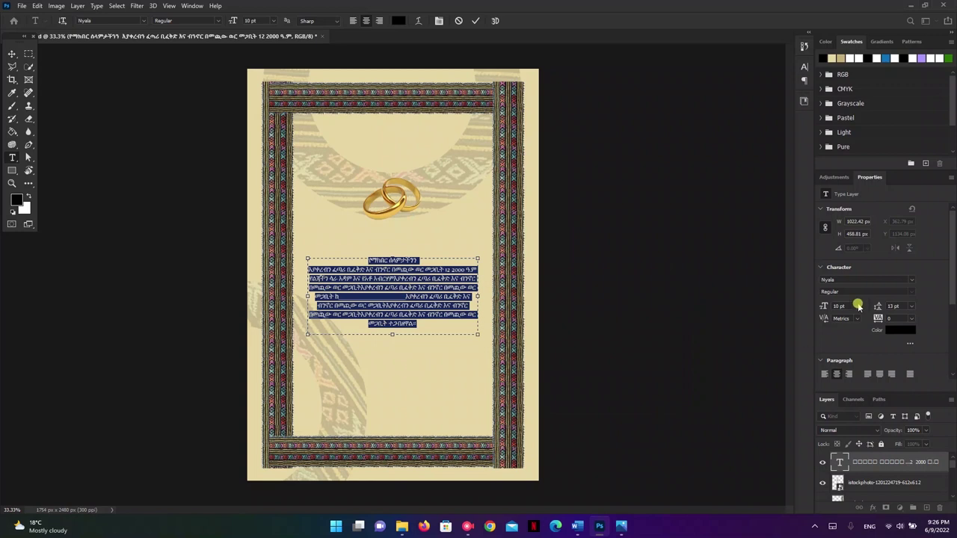
click(840, 305)
text(12)
key(Return)
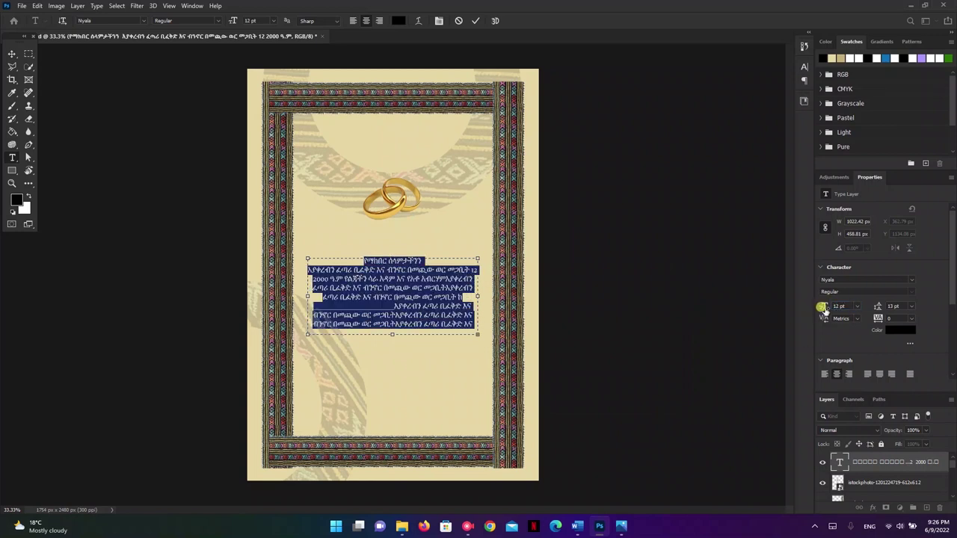
drag(394, 335, 392, 371)
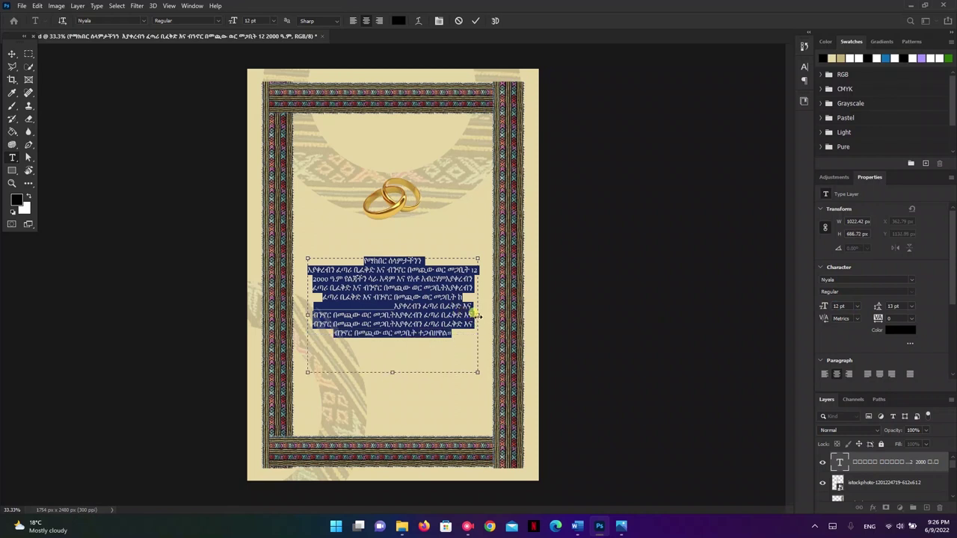
drag(479, 316, 486, 317)
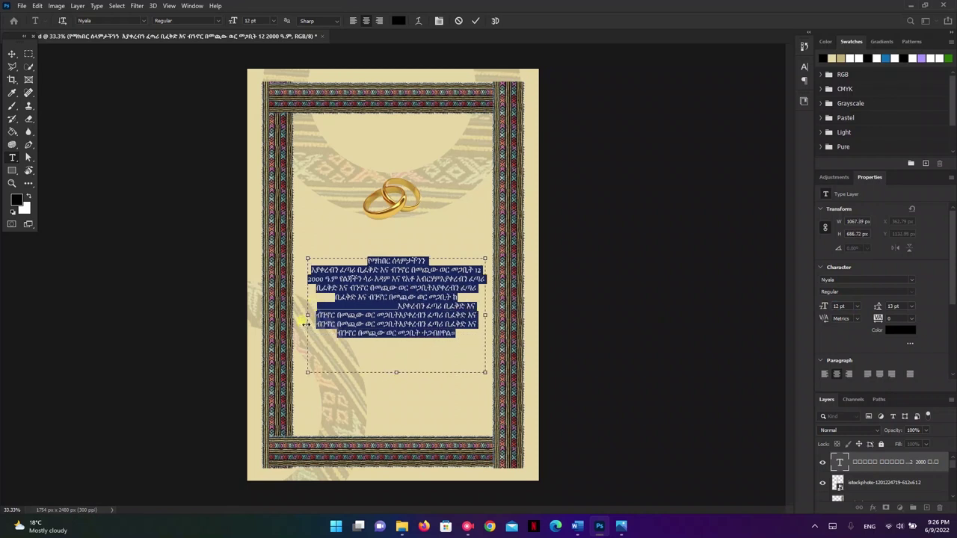
drag(306, 324, 297, 317)
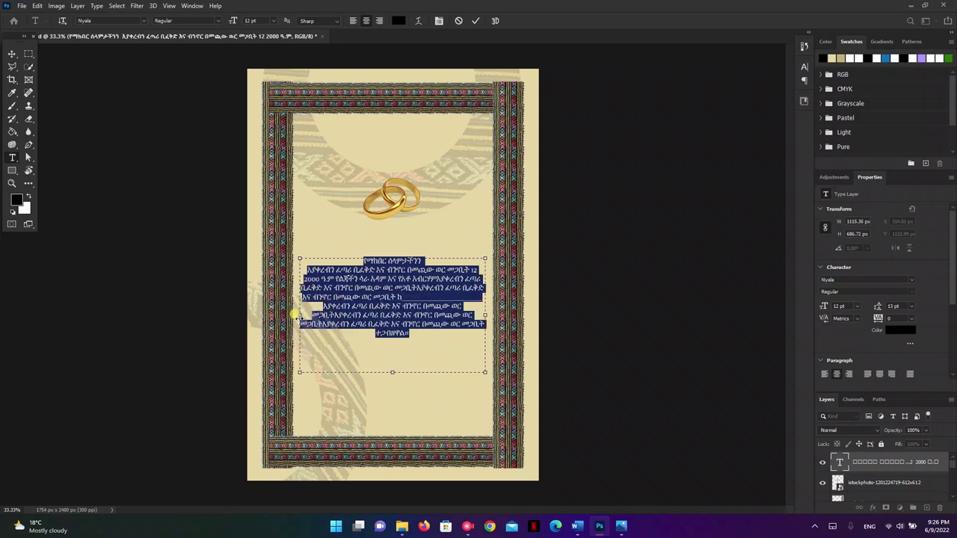
Set 17 pt leading from the eighth line to the end and commit the text
click(380, 316)
drag(411, 334, 329, 259)
drag(880, 307, 883, 308)
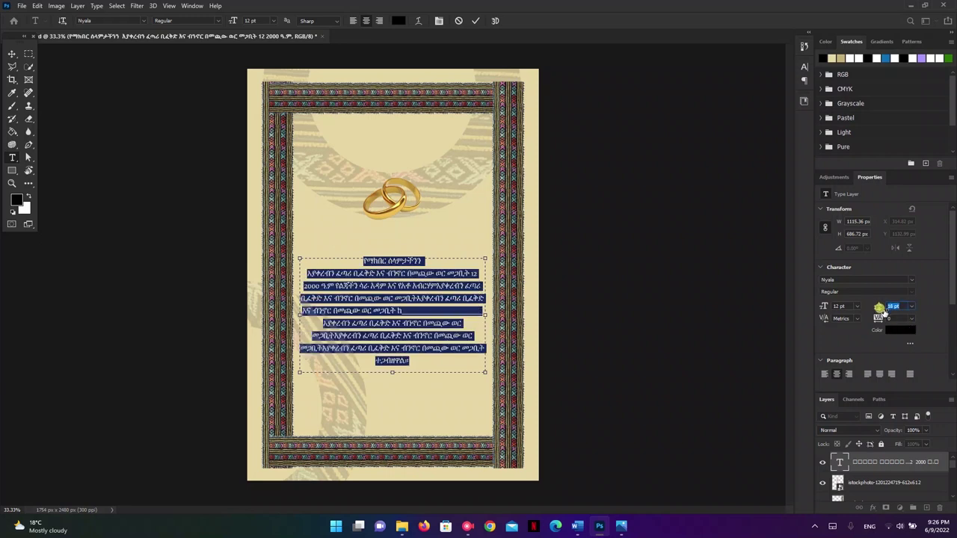
drag(880, 308, 877, 308)
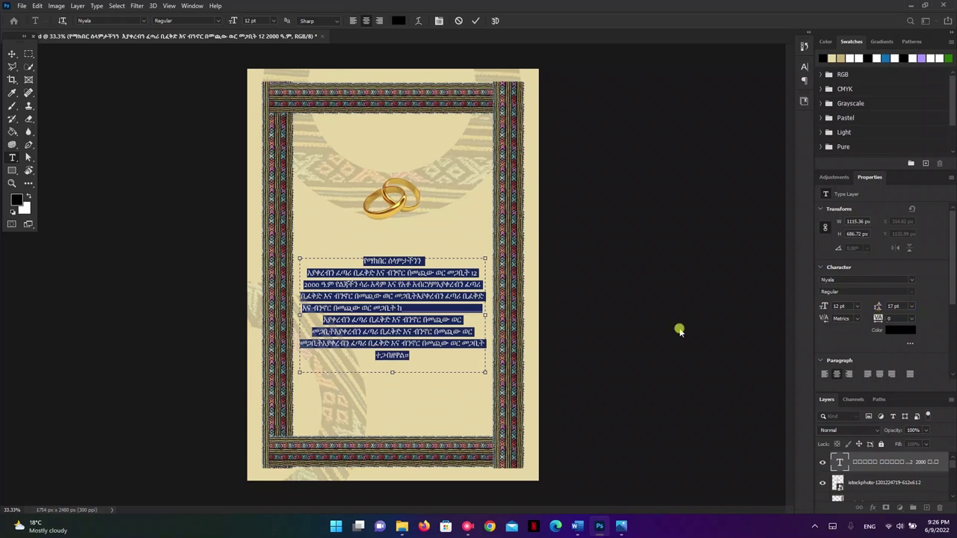
click(436, 362)
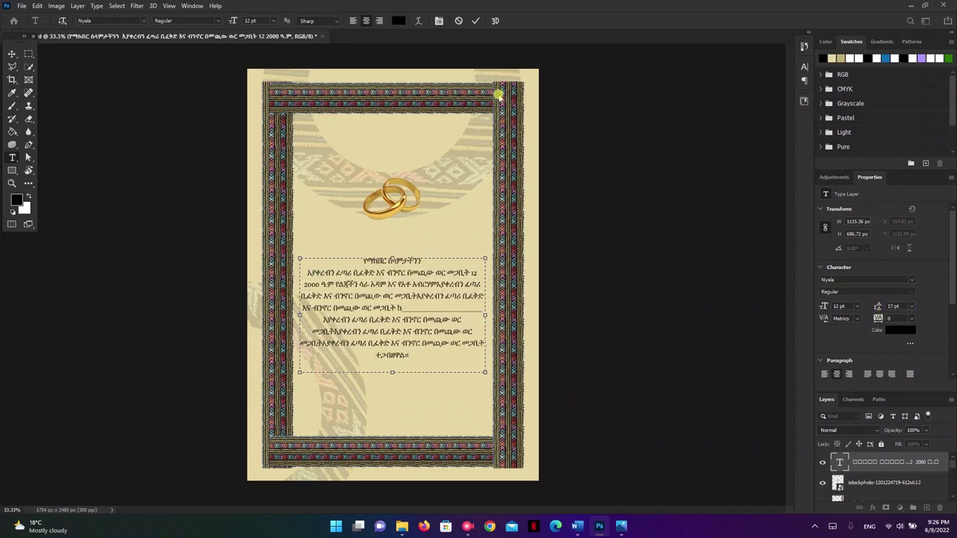
click(476, 20)
Move the invitation text block up about 23 px
key(v)
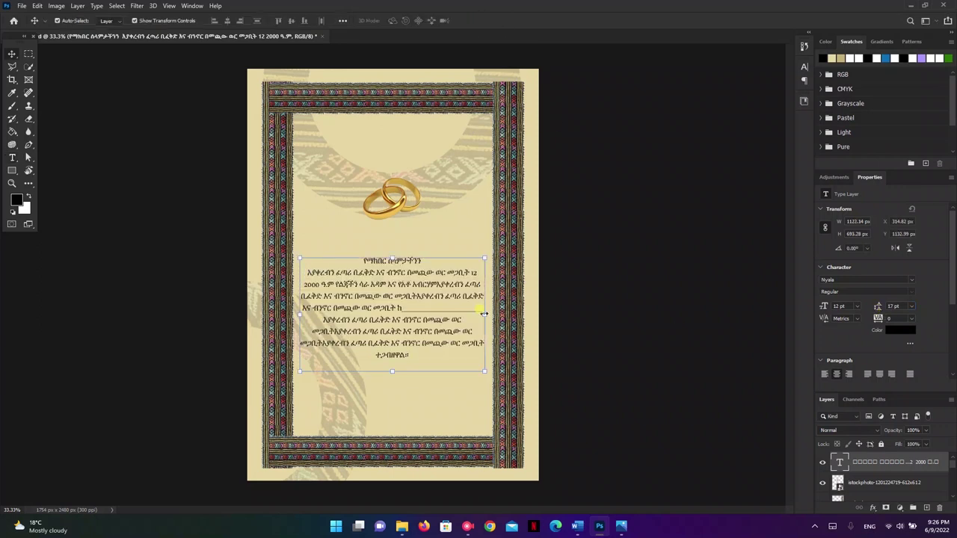
click(584, 363)
click(395, 335)
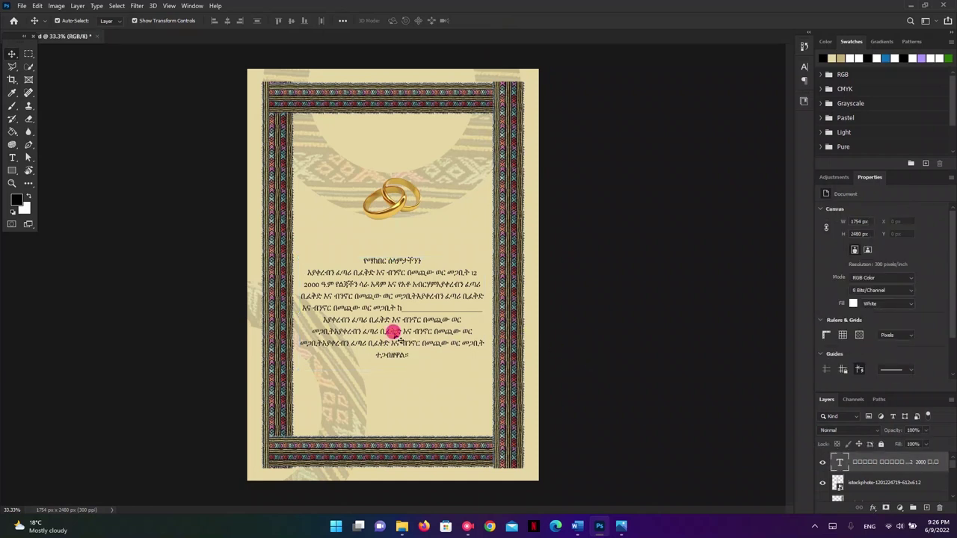
drag(401, 309, 390, 310)
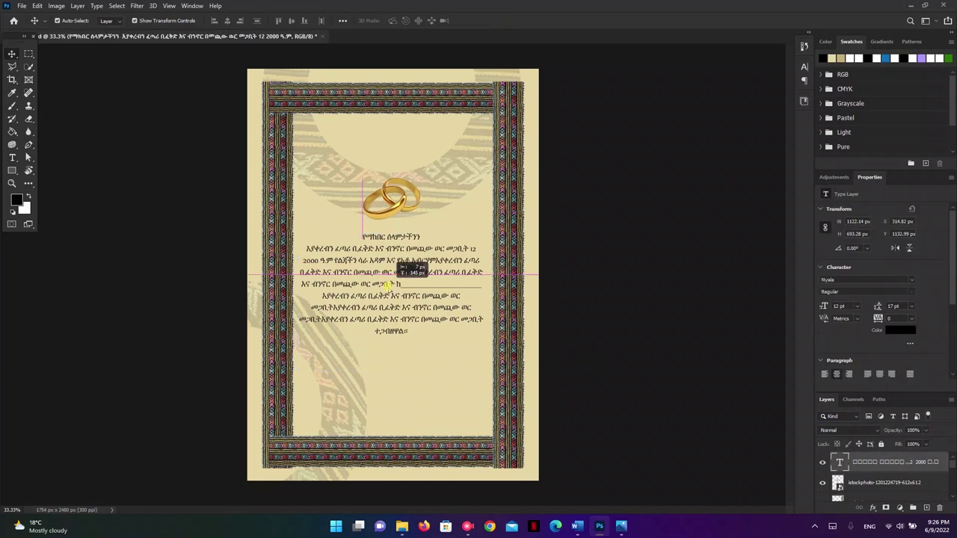
drag(391, 310, 391, 293)
Centre the gold rings just above the text and compare with the Photos reference
drag(400, 213, 391, 216)
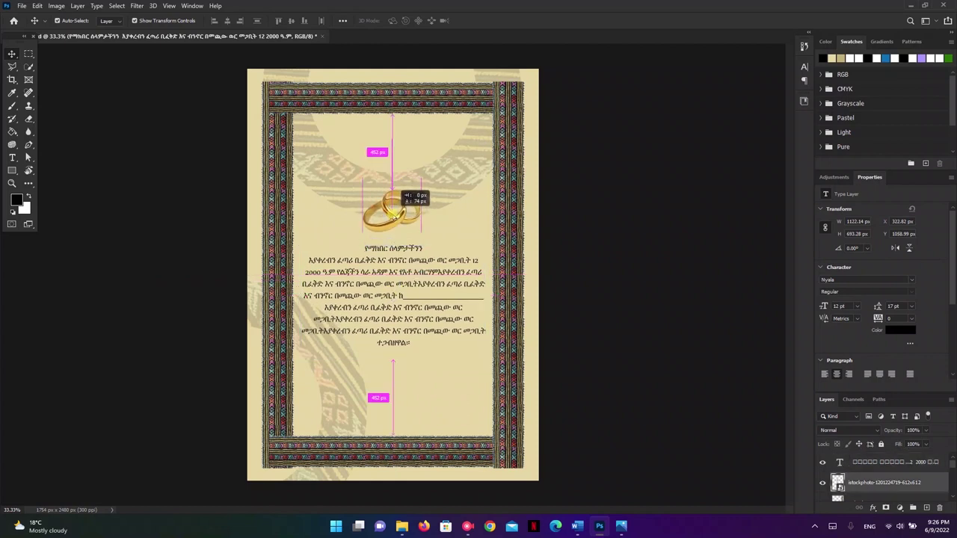
drag(389, 216, 392, 214)
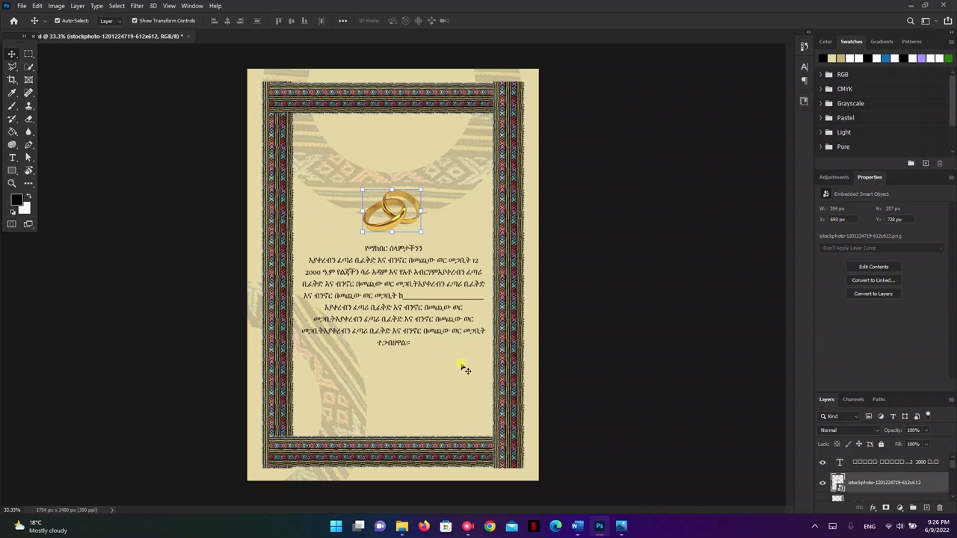
click(621, 523)
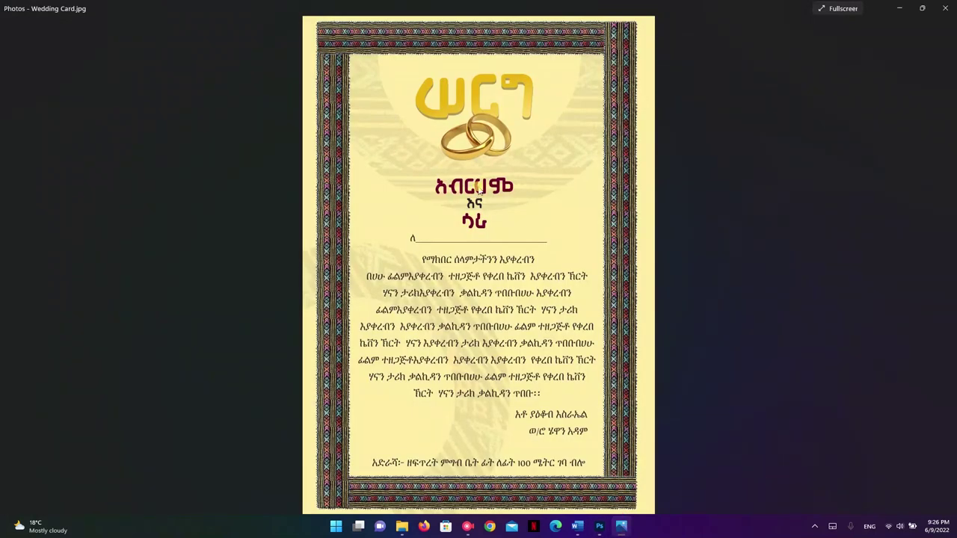
click(621, 526)
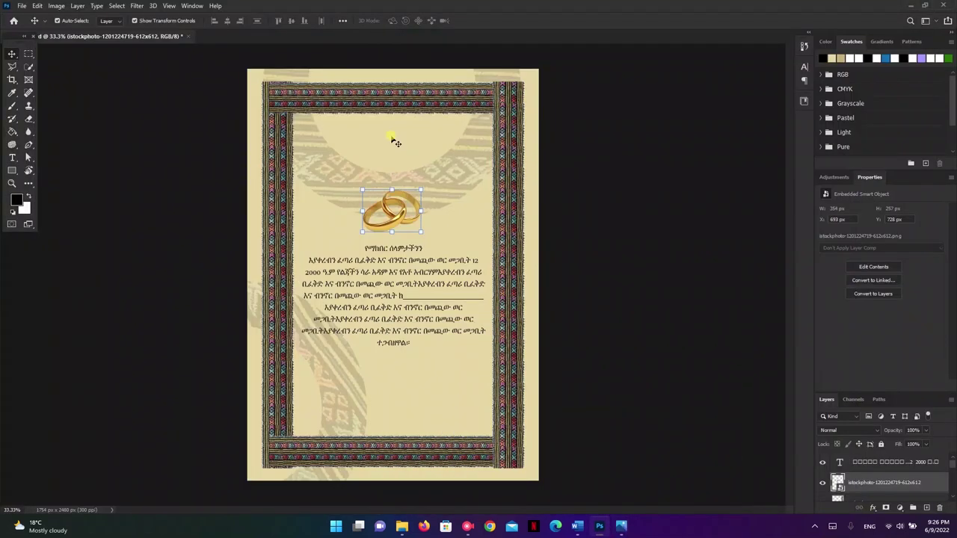
click(390, 196)
Commit the curve design transform and type the ሠርግ title near the top of the card
key(ctrl+t)
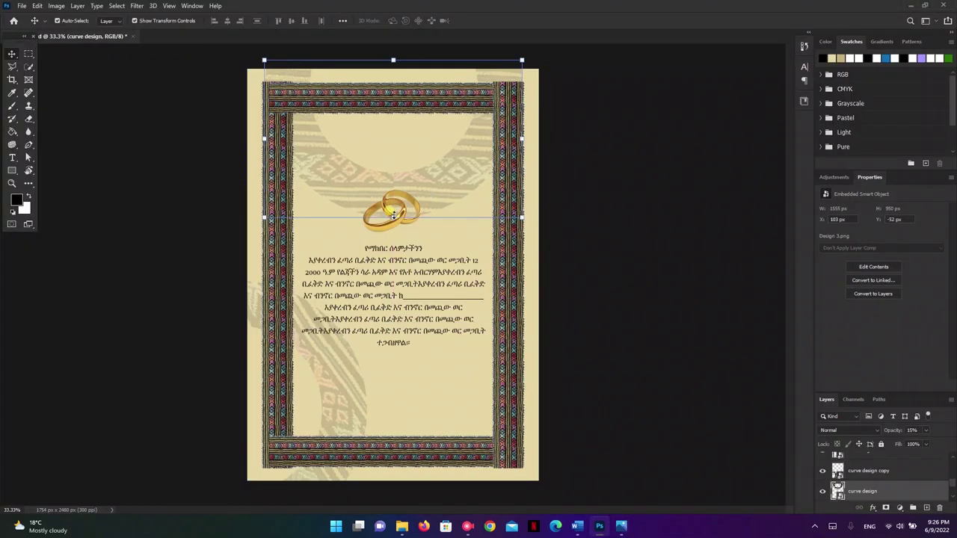
click(478, 21)
click(15, 156)
click(376, 147)
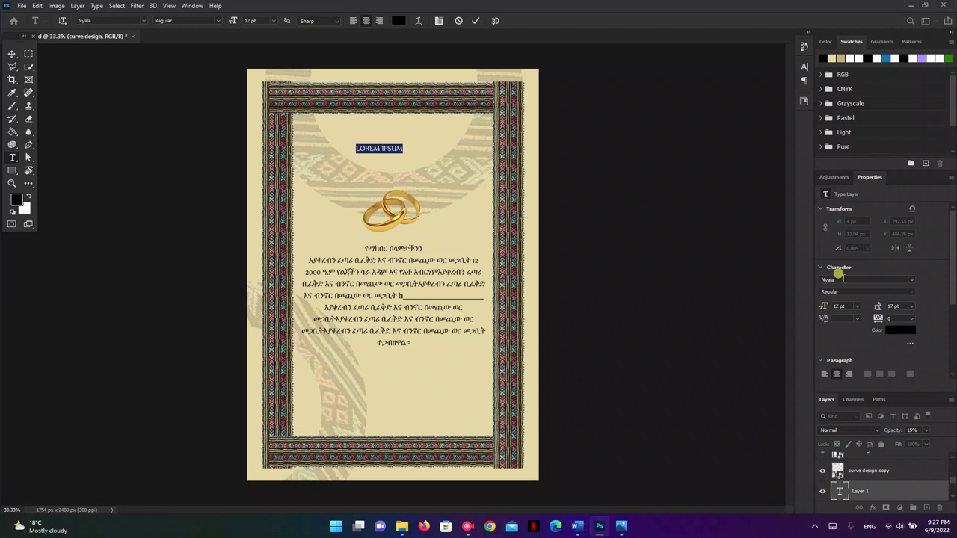
key(super+space)
key(BackSpace)
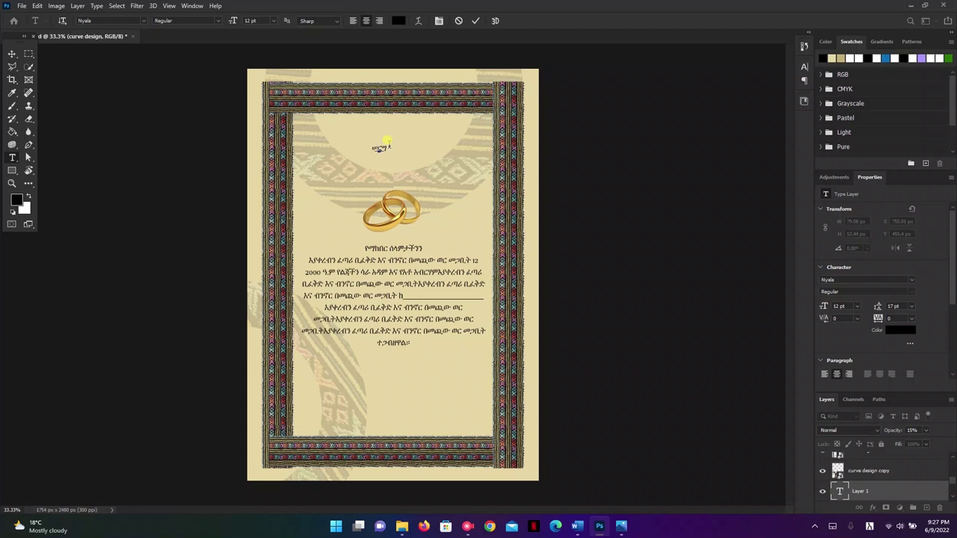
click(476, 21)
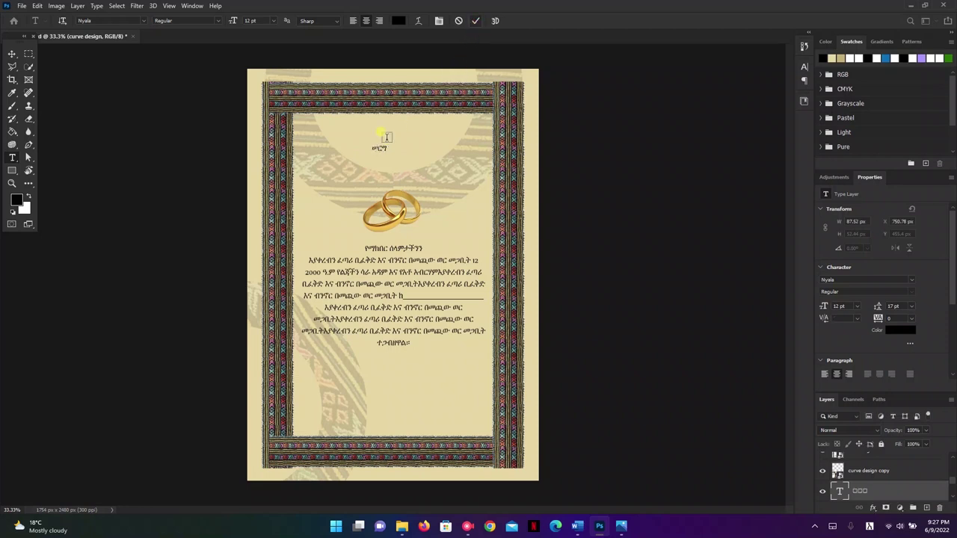
Enlarge the ሠርግ title to 46 pt and move it toward the top centre
click(12, 54)
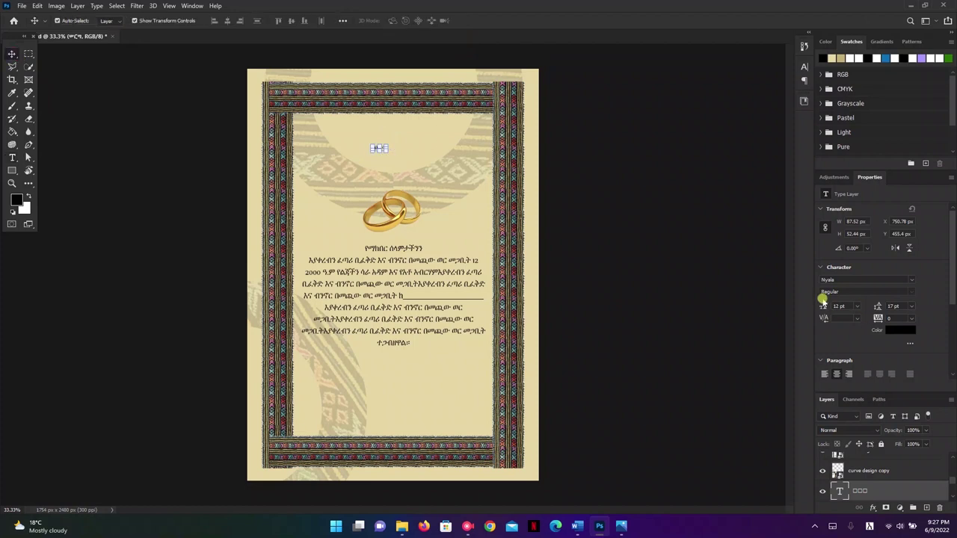
drag(823, 307, 845, 300)
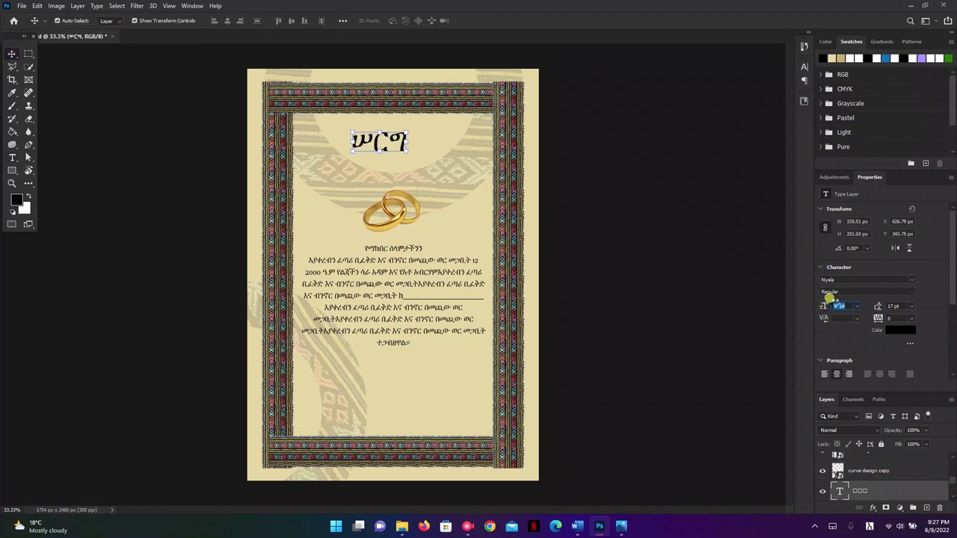
drag(394, 139, 407, 150)
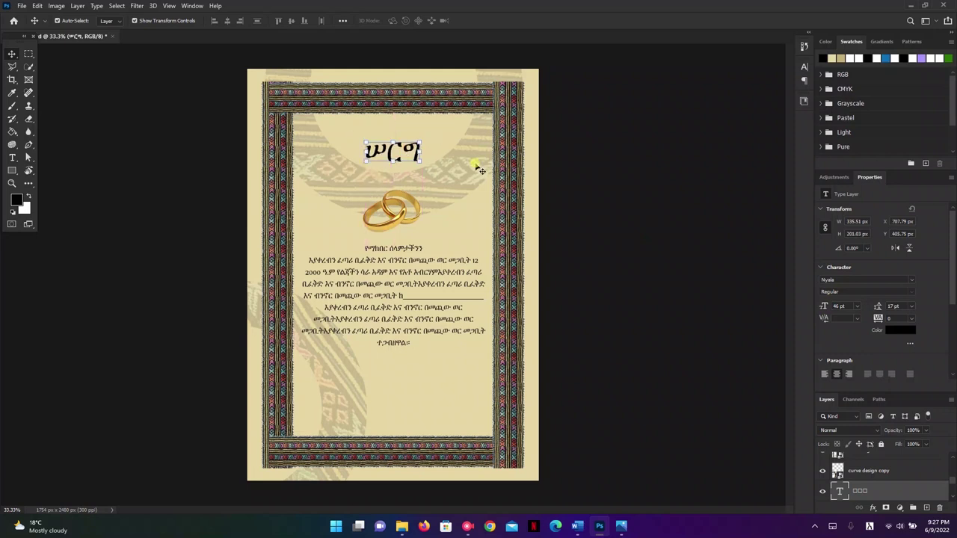
click(846, 282)
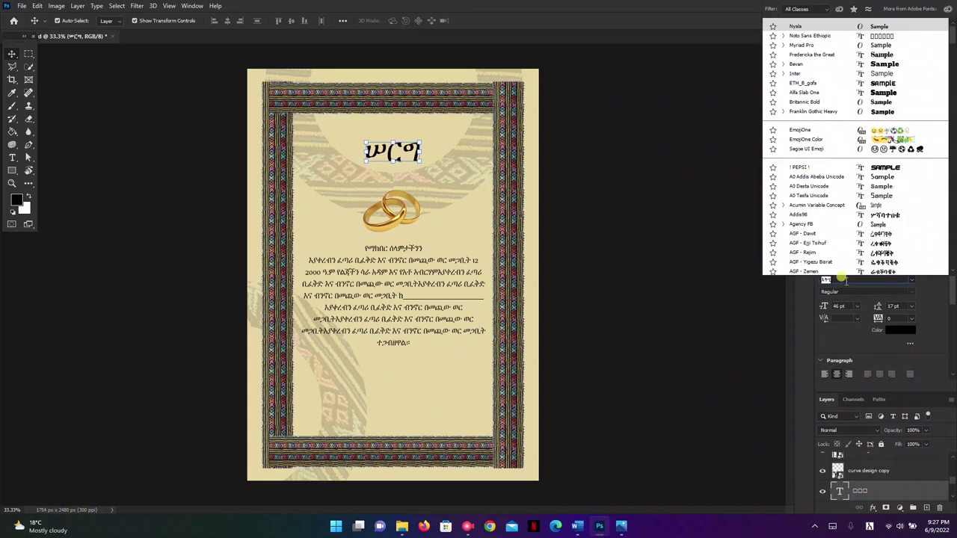
Switch the ሠርግ title to ETH_B_gofa Regular, centre it, and compare with the Photos reference
text(e)
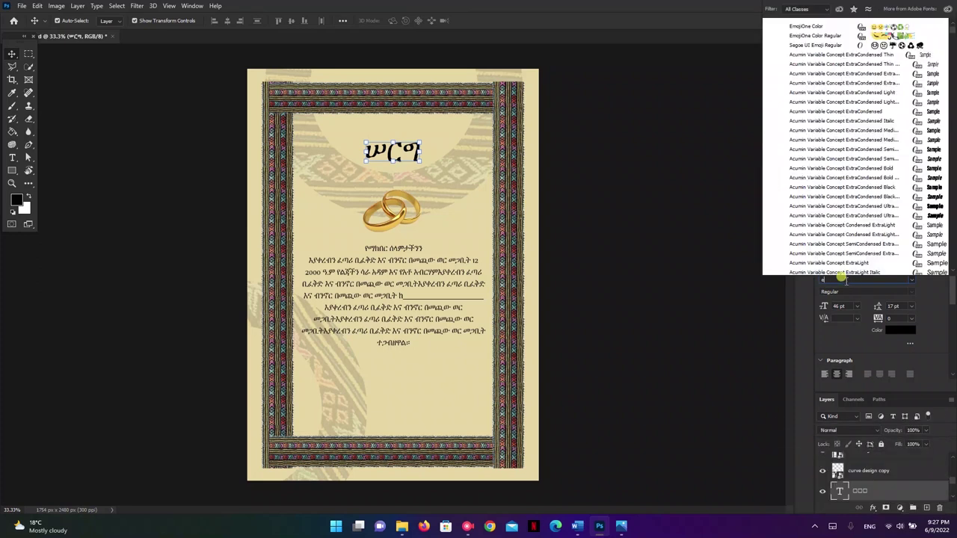
text(h)
key(BackSpace)
text(thiopia Jiret)
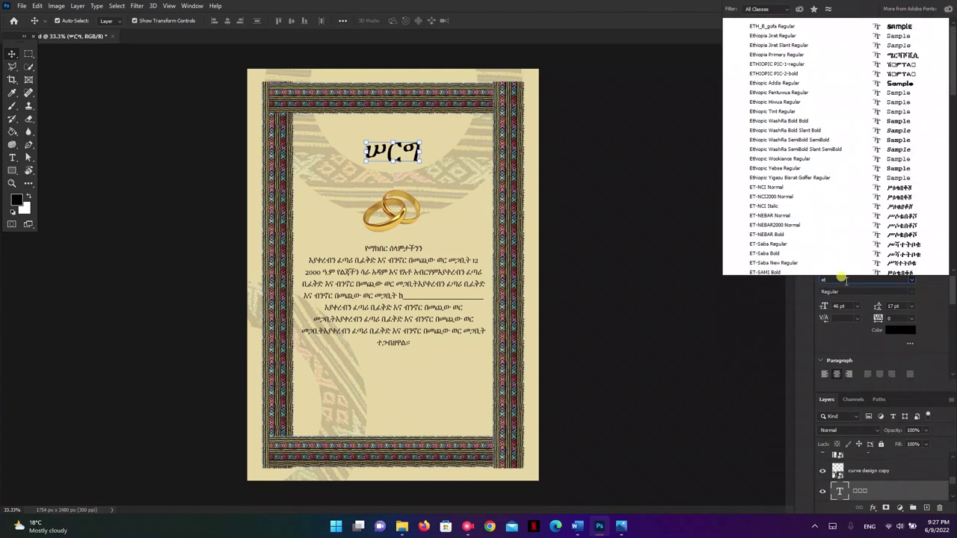
click(776, 29)
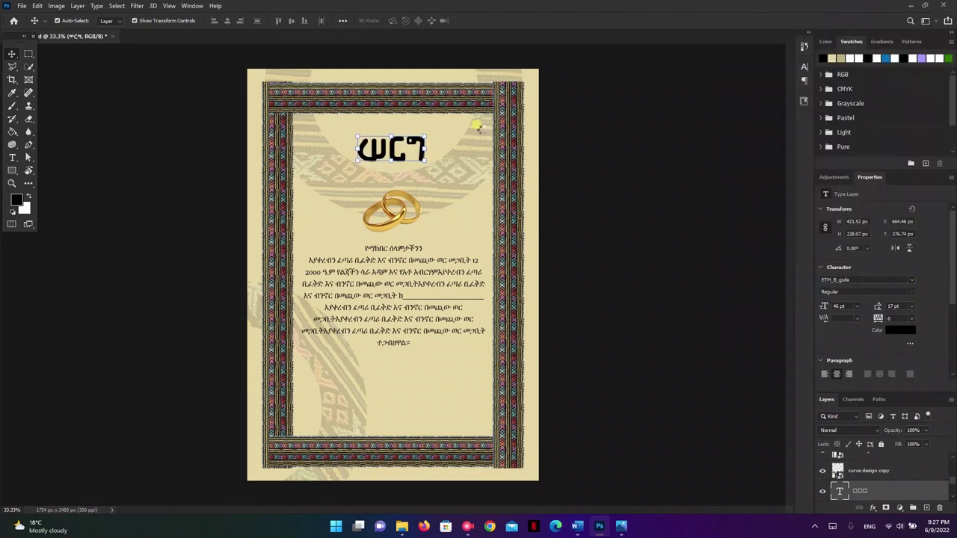
drag(406, 157, 408, 160)
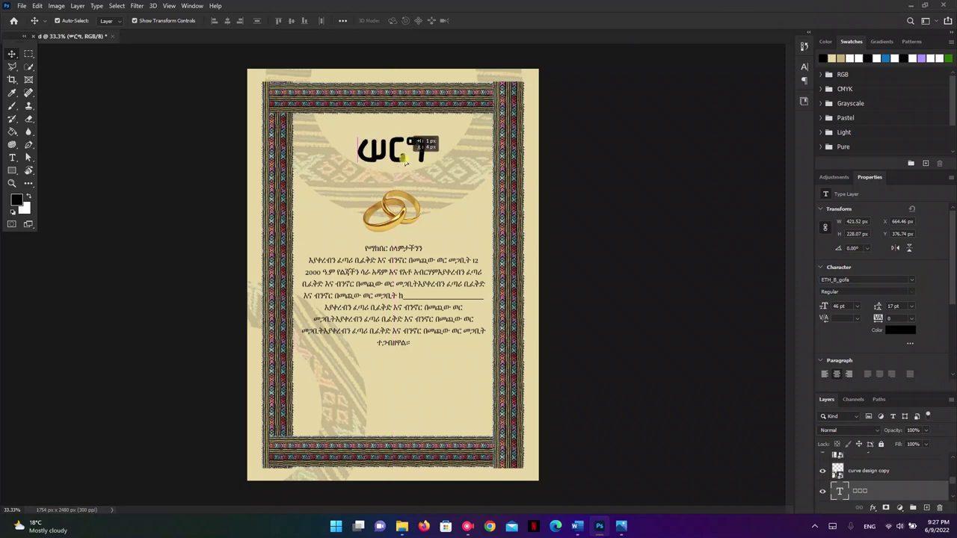
click(621, 526)
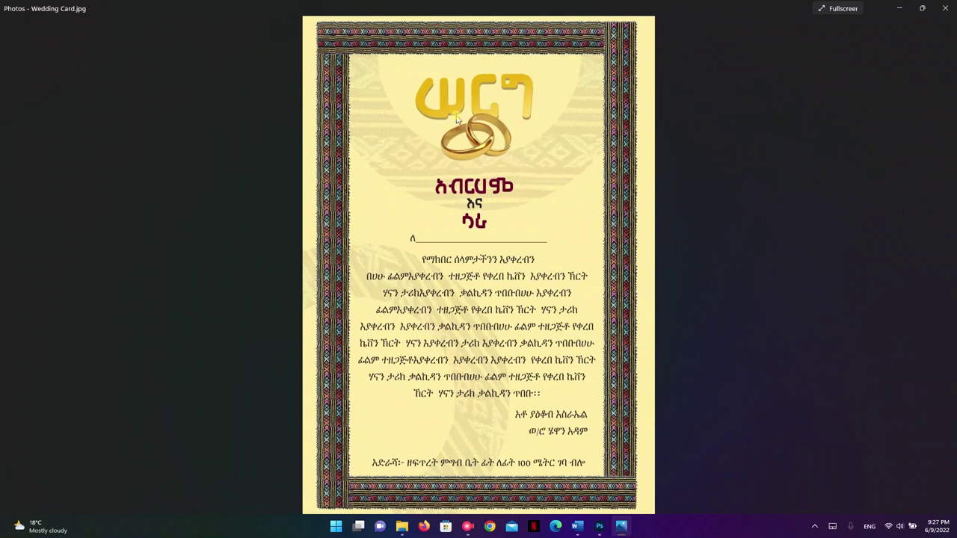
click(621, 526)
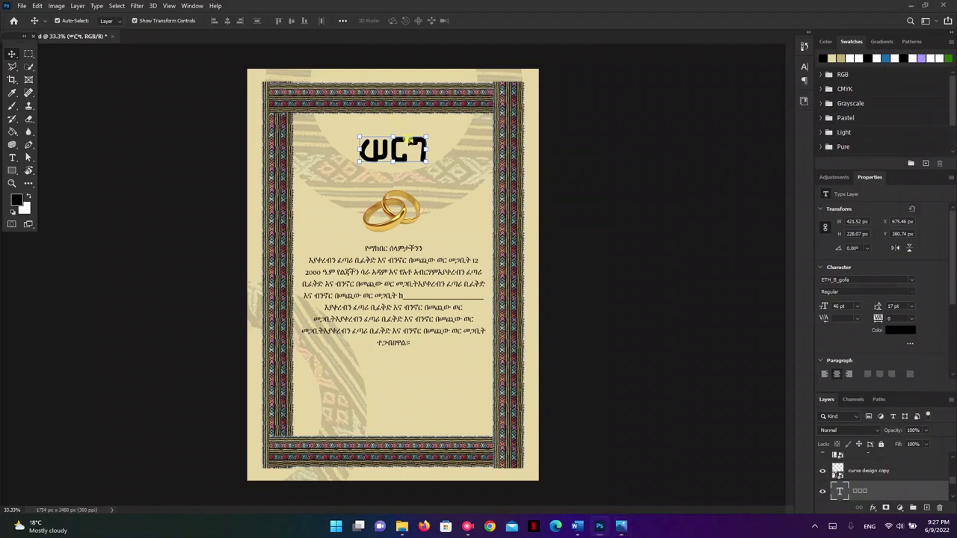
Enable Gradient Overlay on the ሠርግ title layer via Blending Options and open its Gradient Editor
right_click(863, 493)
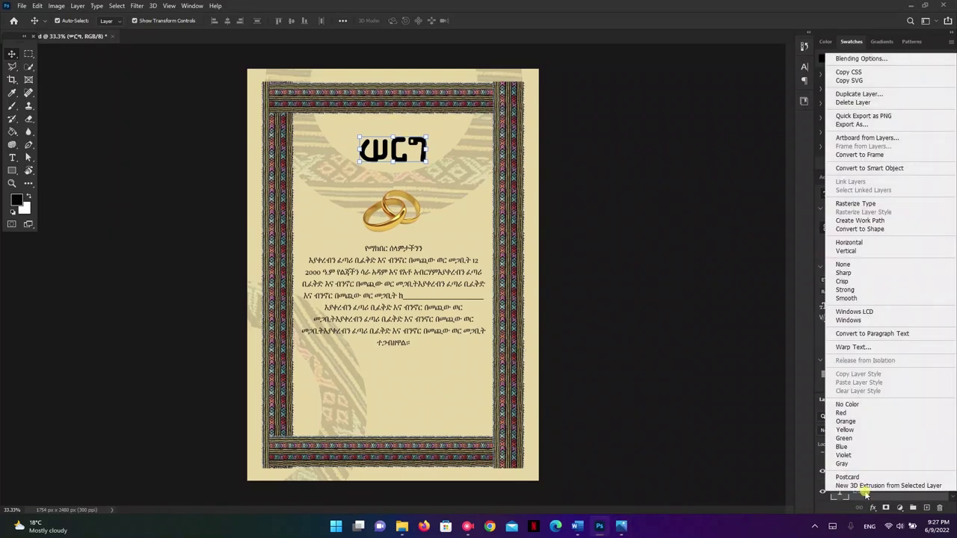
click(857, 60)
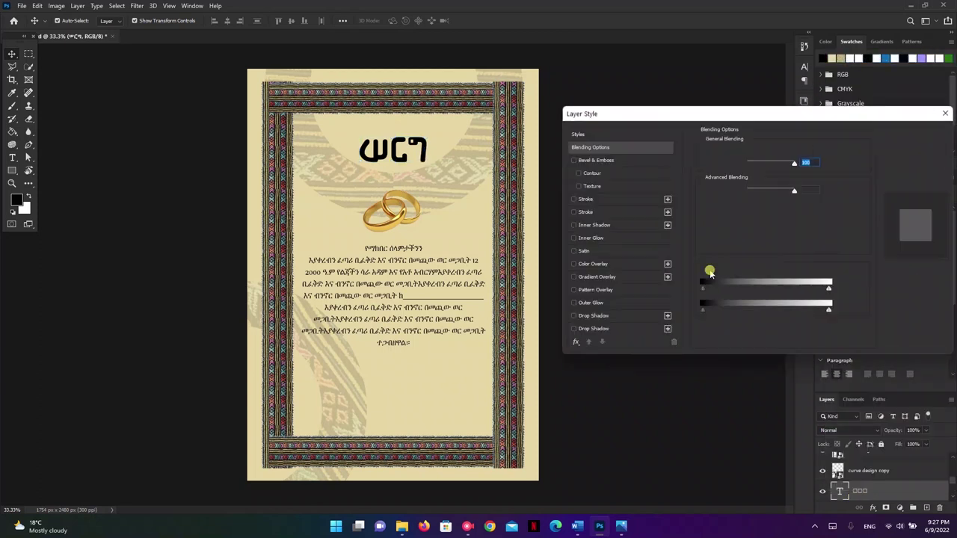
click(595, 277)
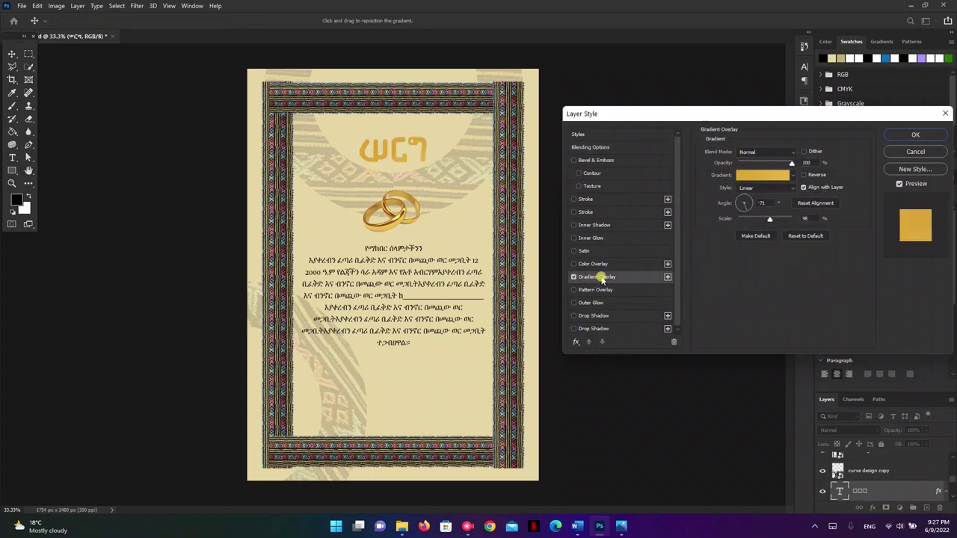
click(753, 174)
click(757, 176)
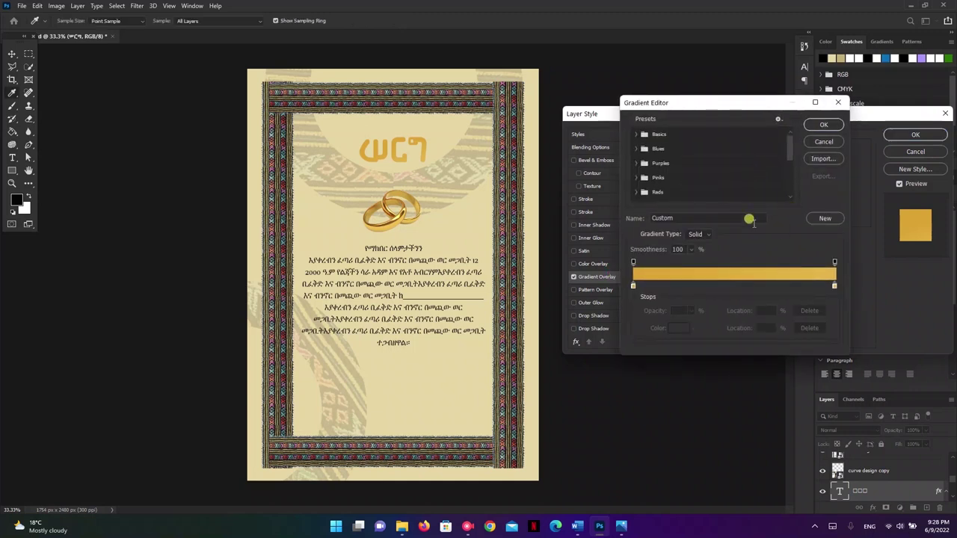
Start from the Foreground to Background preset and set the left stop to darker gold #b28130
click(635, 134)
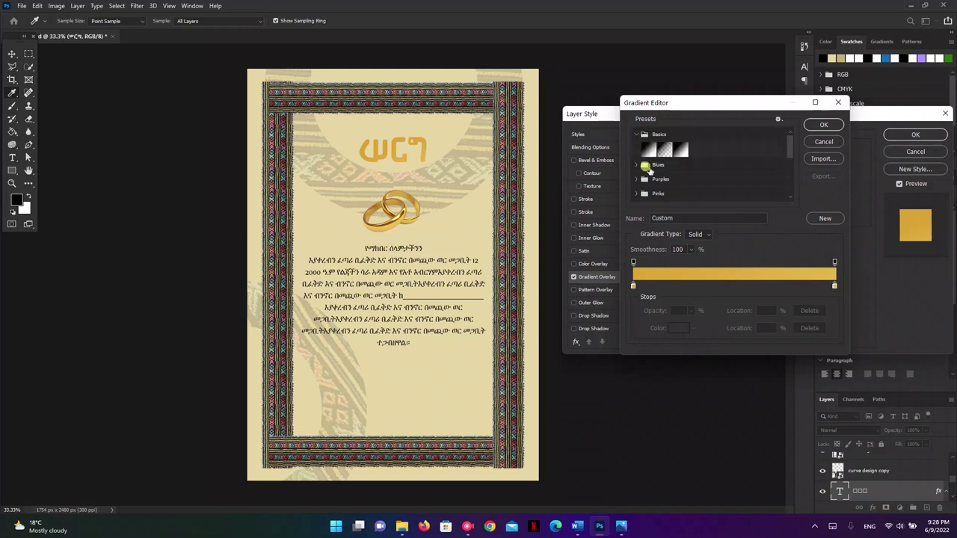
click(646, 149)
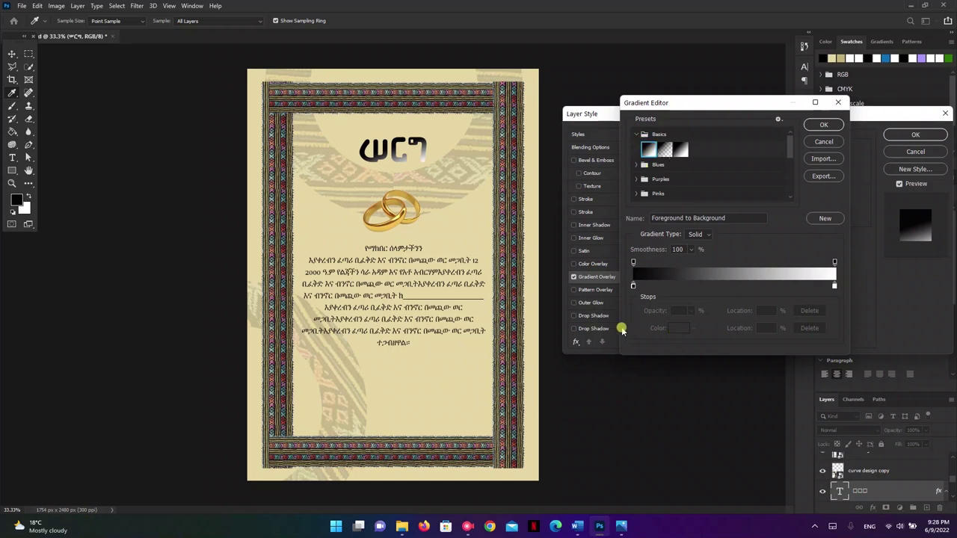
click(633, 288)
click(674, 334)
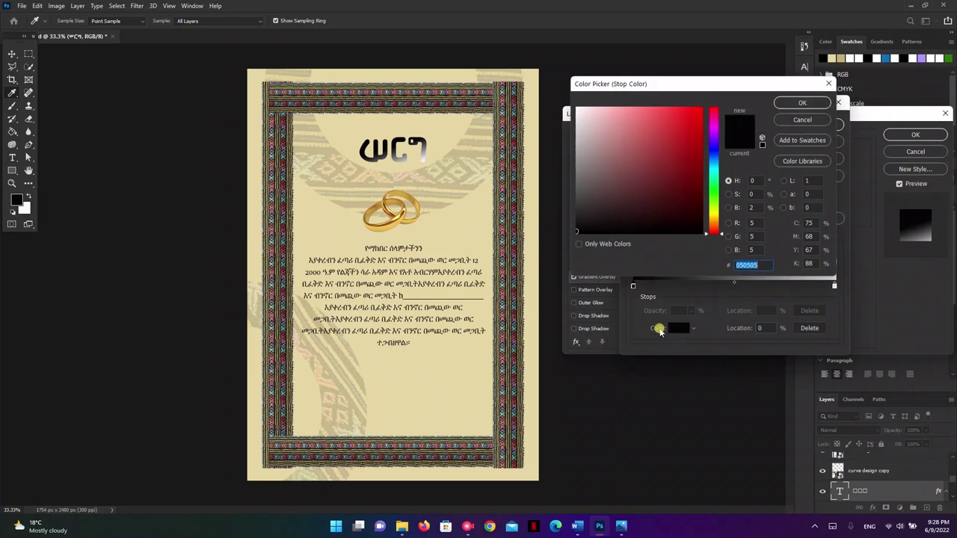
click(408, 208)
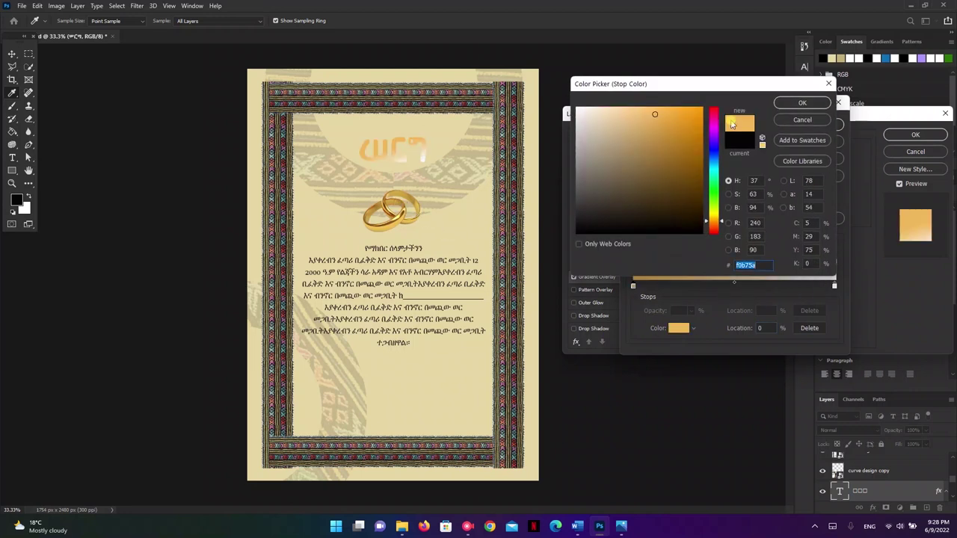
click(668, 144)
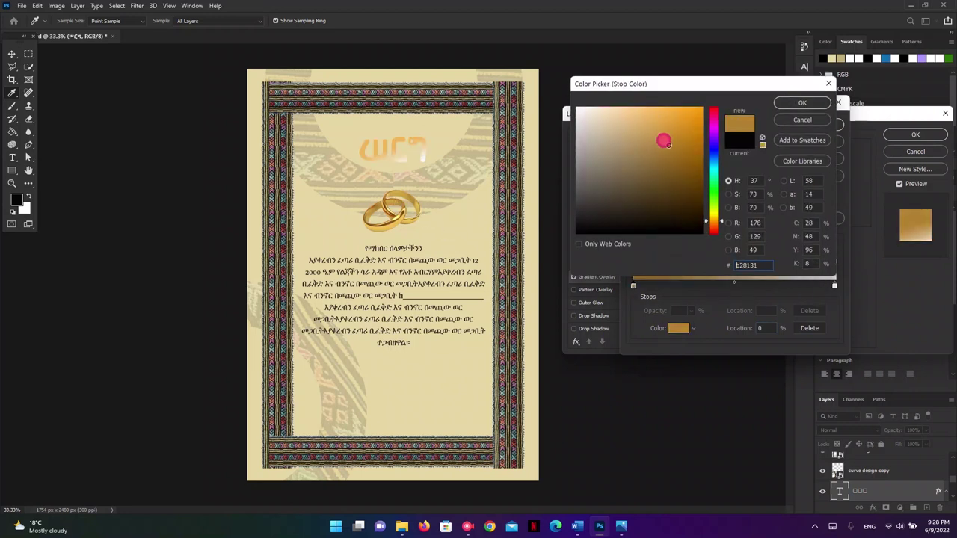
click(786, 105)
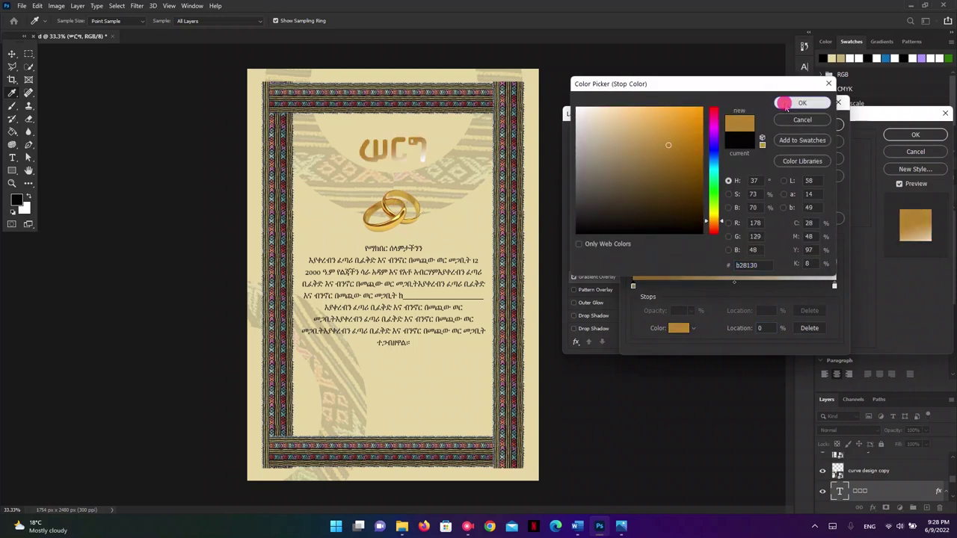
Set the right stop to gold sampled from the rings, position the gradient, and apply the overlay
click(834, 285)
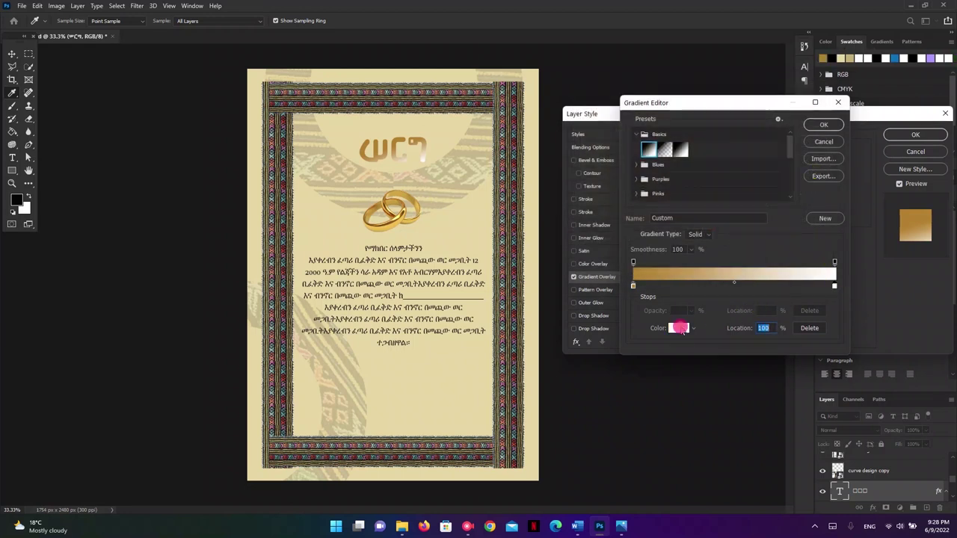
click(679, 329)
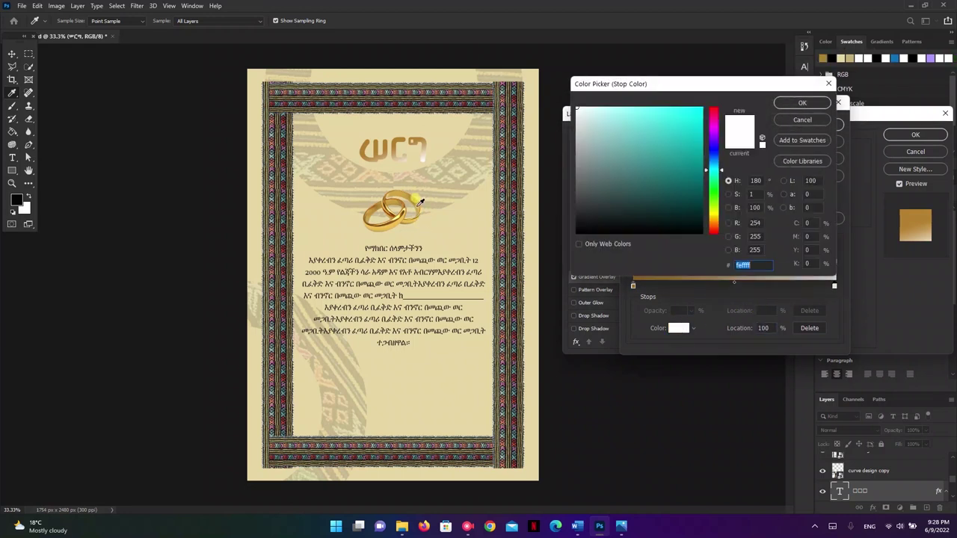
click(419, 203)
click(791, 103)
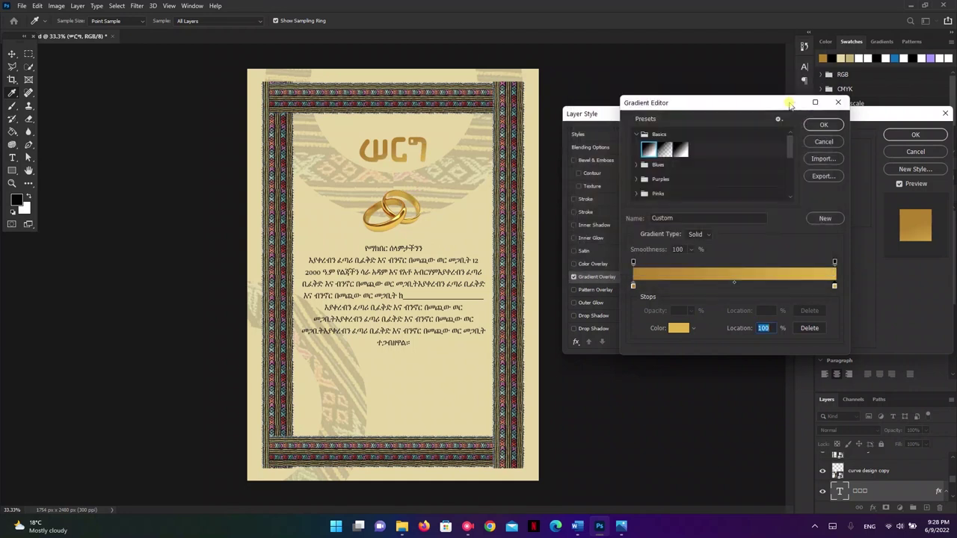
click(822, 124)
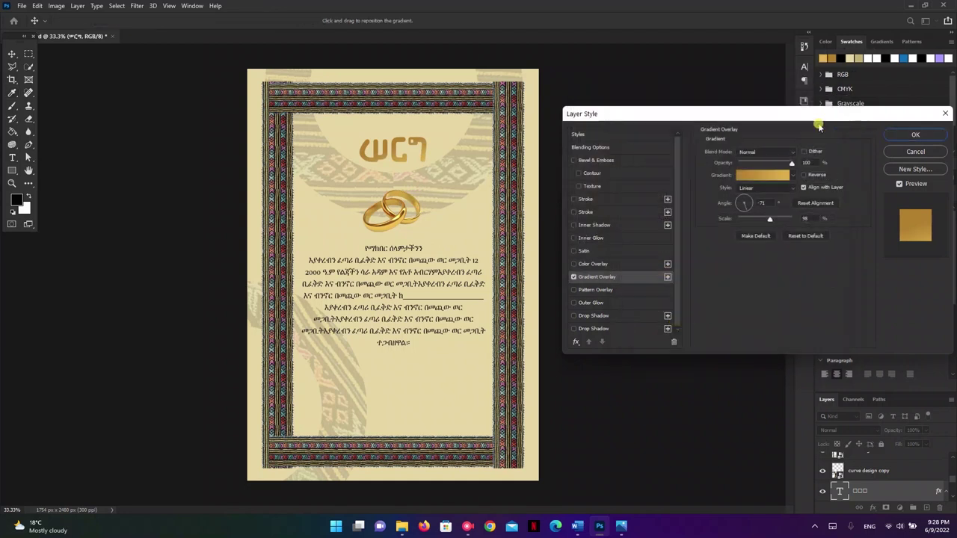
drag(392, 174, 400, 152)
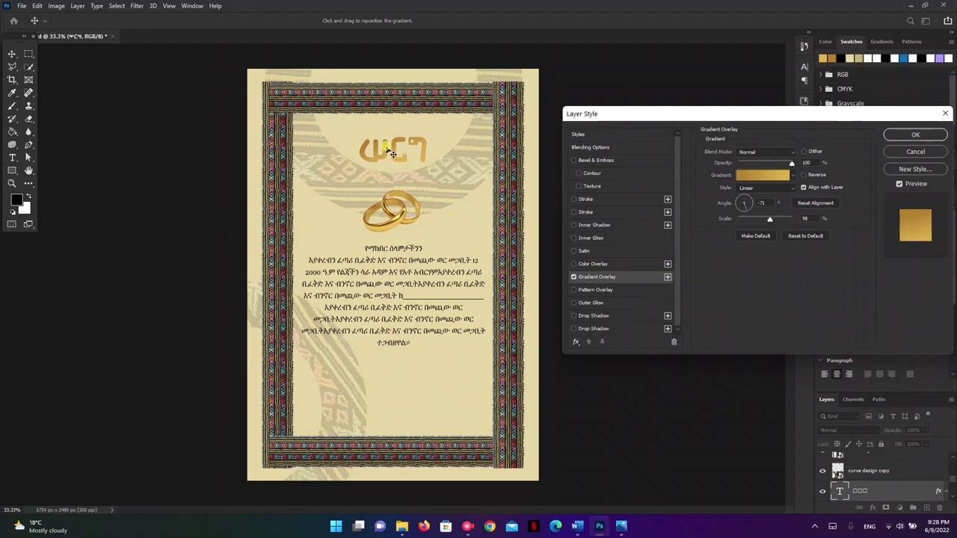
click(856, 150)
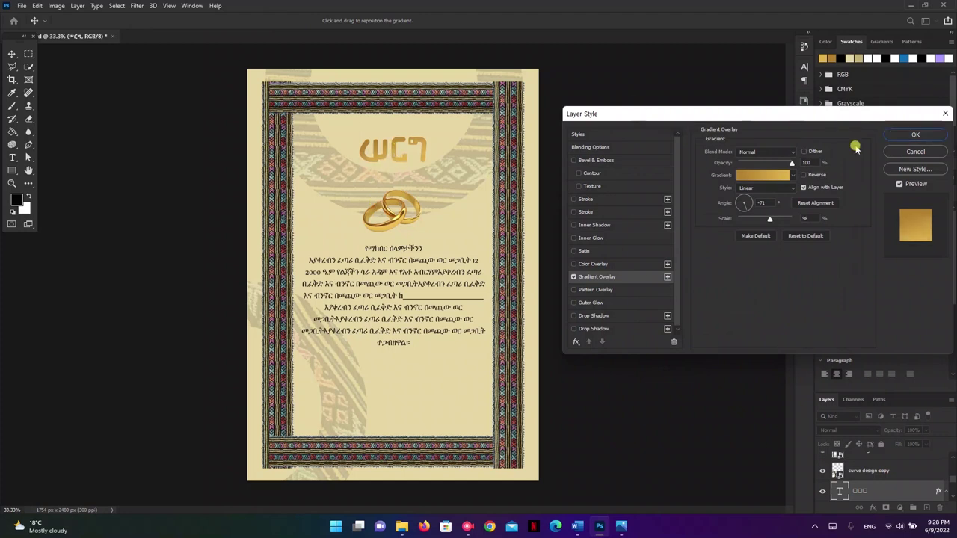
click(914, 135)
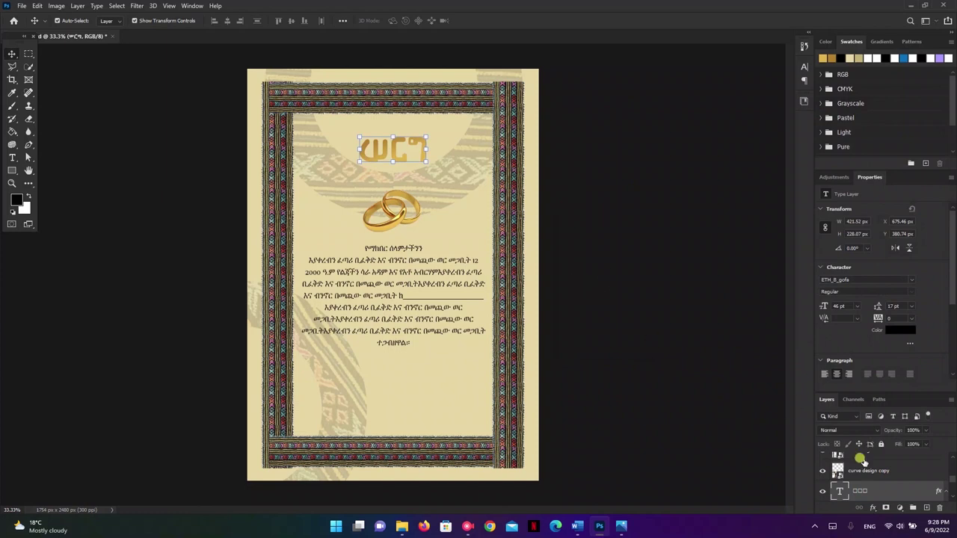
click(683, 319)
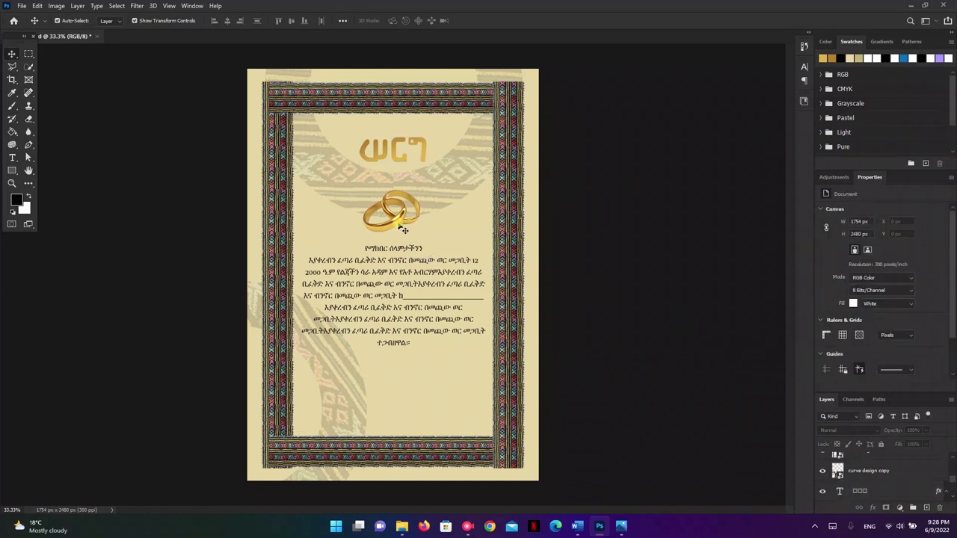
Move the gold rings up under the ሠርግ title and scale them smaller
drag(404, 217, 407, 187)
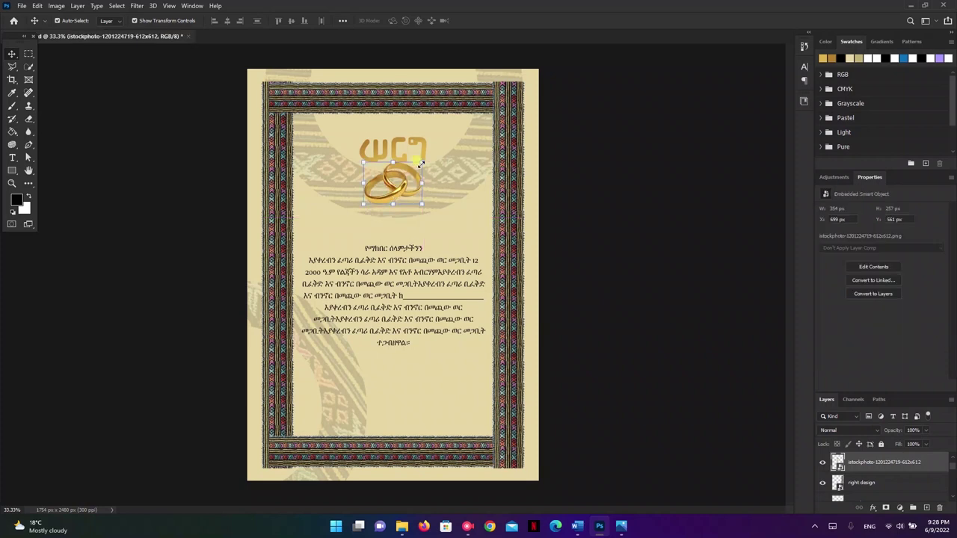
mouse_move(421, 163)
mouse_down()
mouse_move(441, 151)
mouse_move(400, 173)
mouse_up()
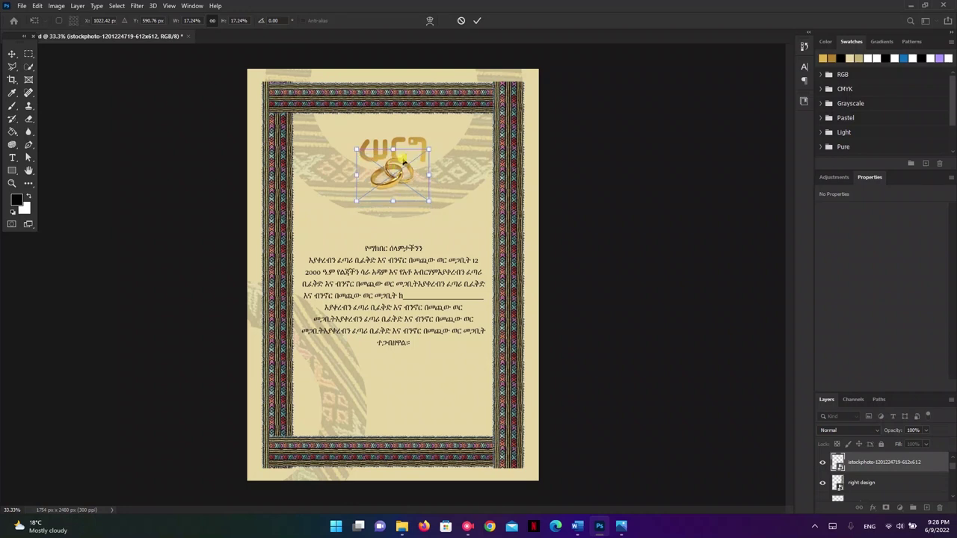
click(477, 21)
click(601, 262)
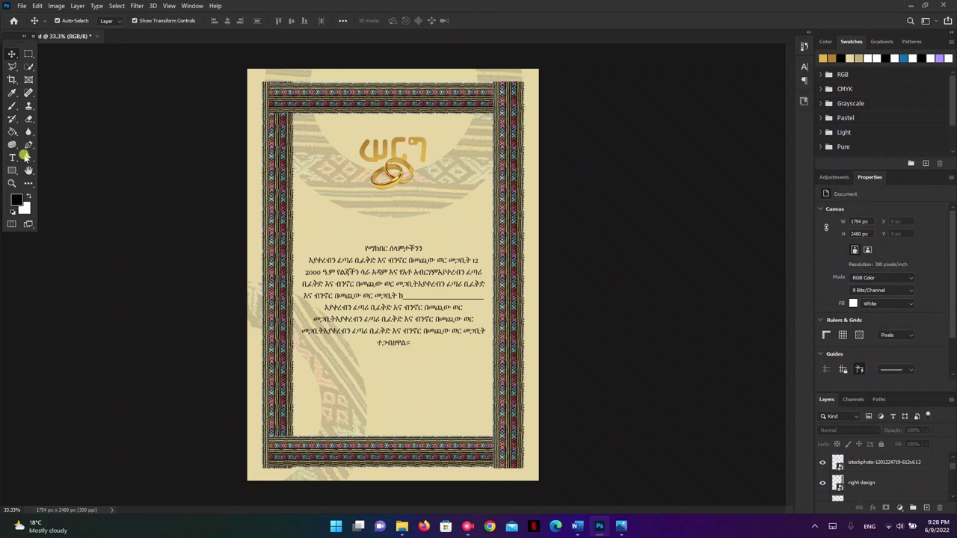
click(12, 157)
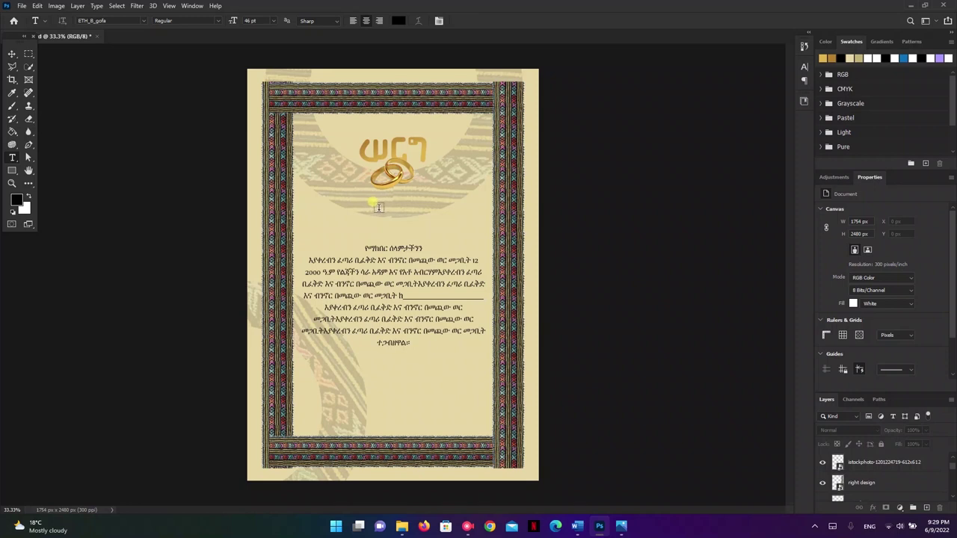
Create a text line below the rings and paste in the couple's names copied from the Word draft
click(382, 205)
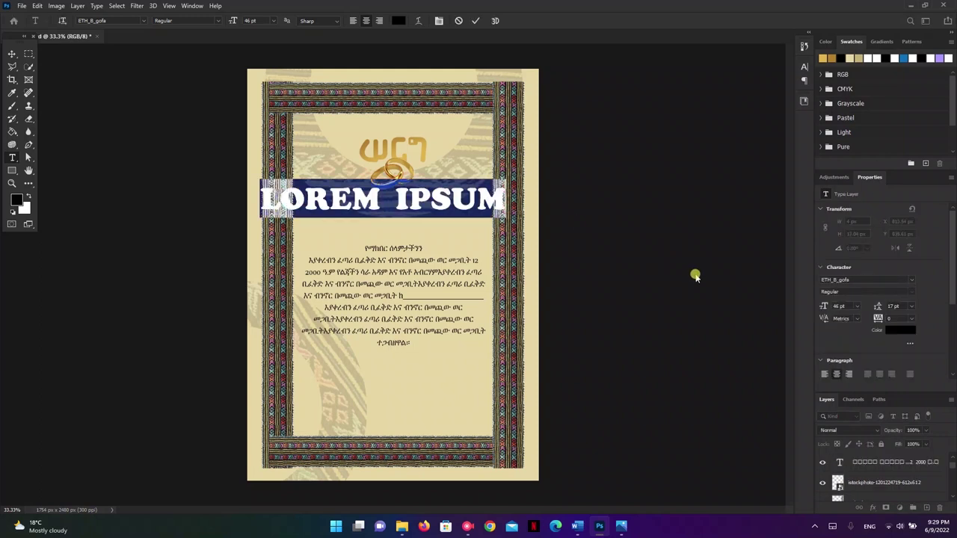
key(super+space)
click(587, 527)
drag(324, 183, 257, 183)
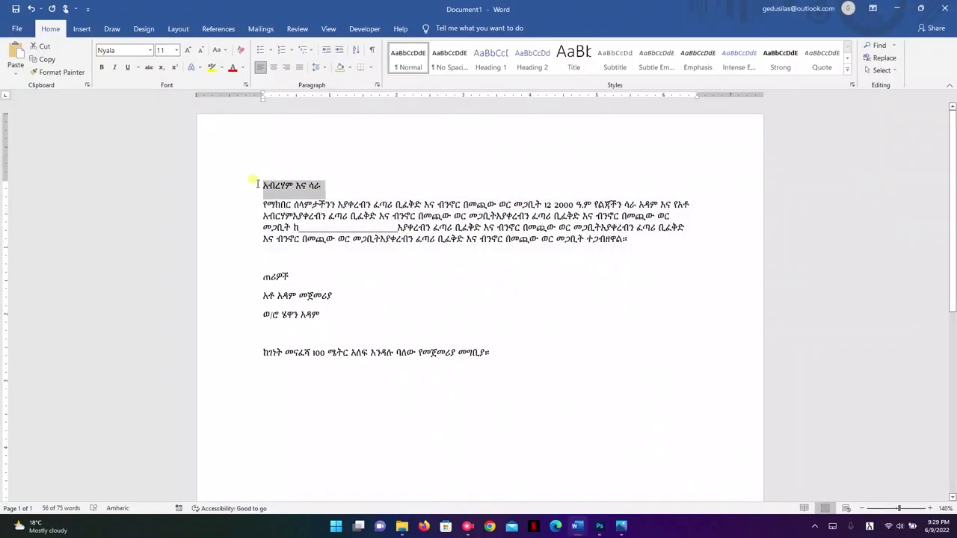
key(ctrl+c)
key(alt+Tab)
key(ctrl+v)
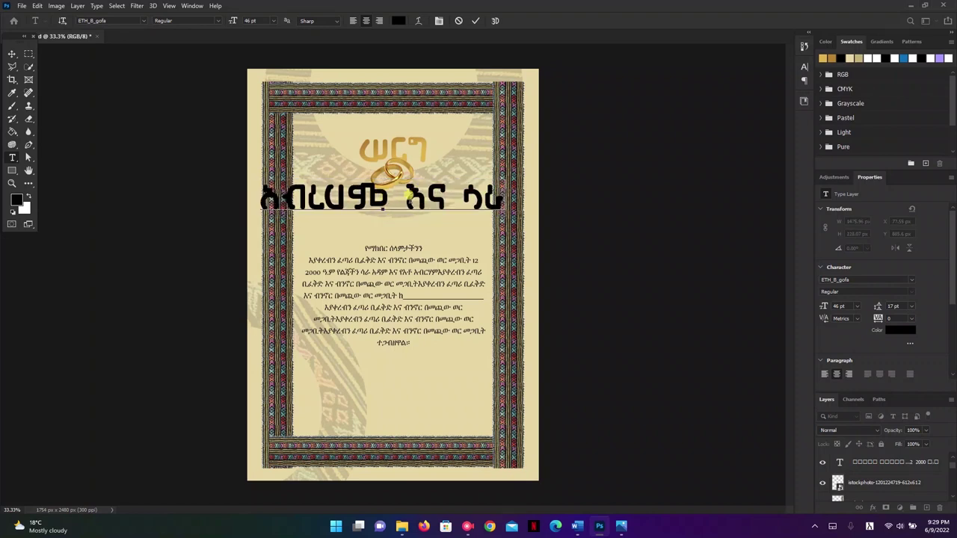
Stack the couple's names on three lines at 22 pt with 25 pt leading, then commit
key(BackSpace)
key(BackSpace)
key(BackSpace)
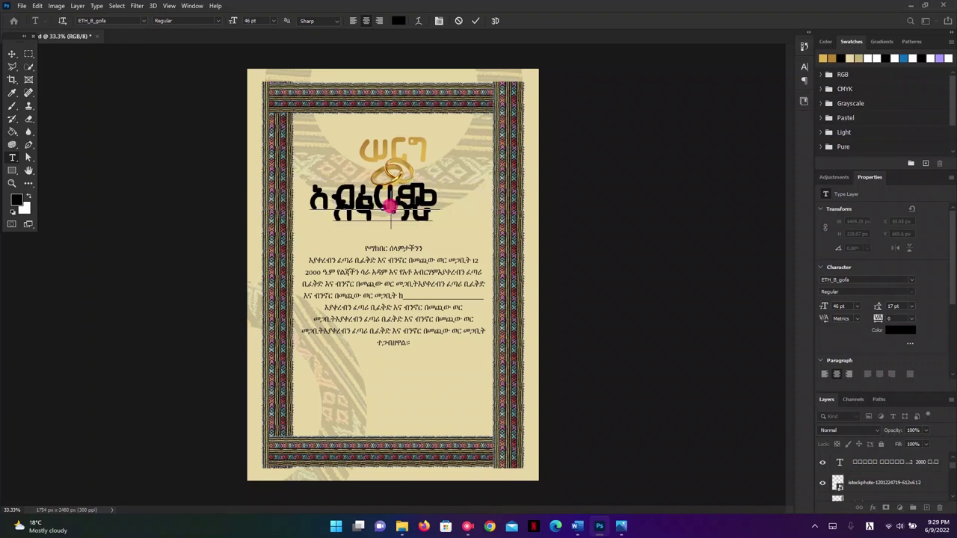
key(ctrl+a)
drag(823, 306, 808, 307)
mouse_move(878, 306)
mouse_down()
mouse_move(888, 306)
mouse_move(817, 305)
mouse_up()
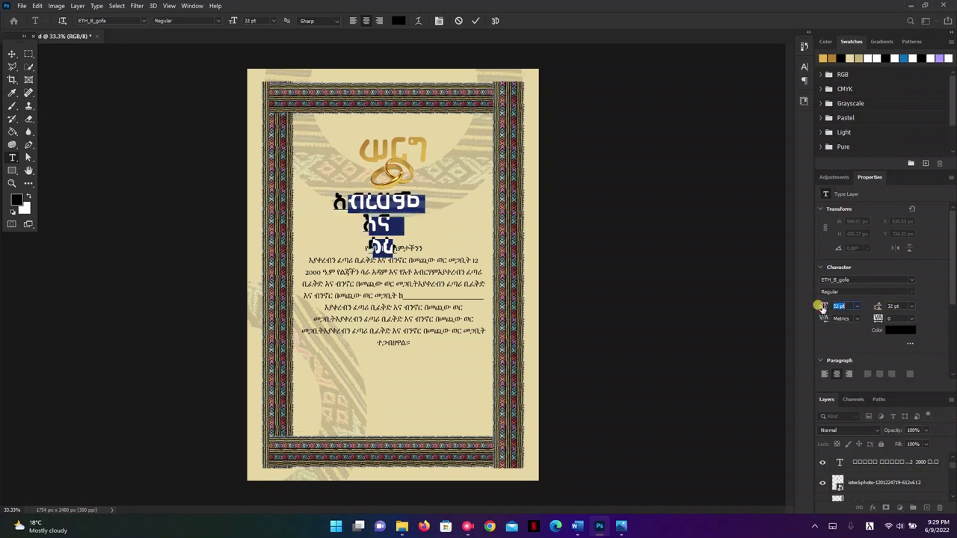
drag(876, 308, 875, 310)
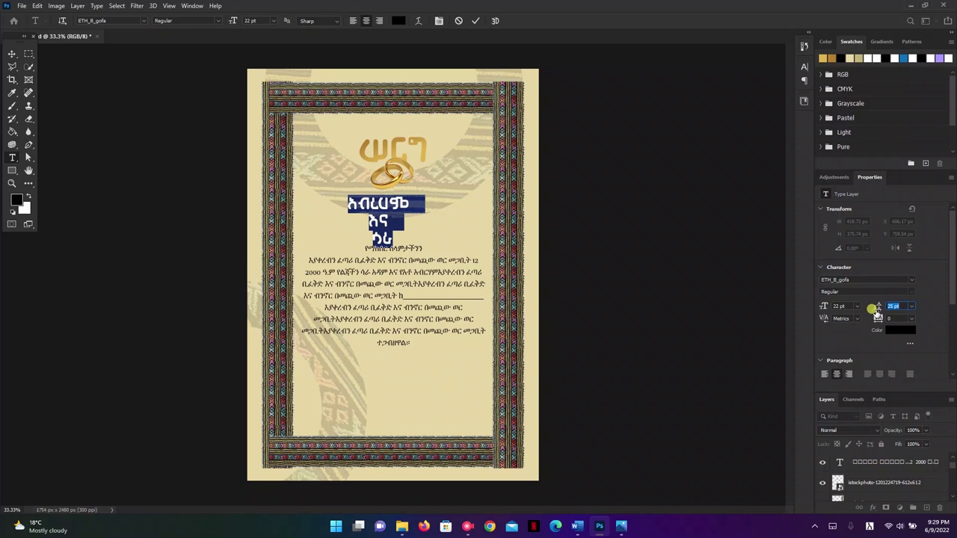
click(476, 21)
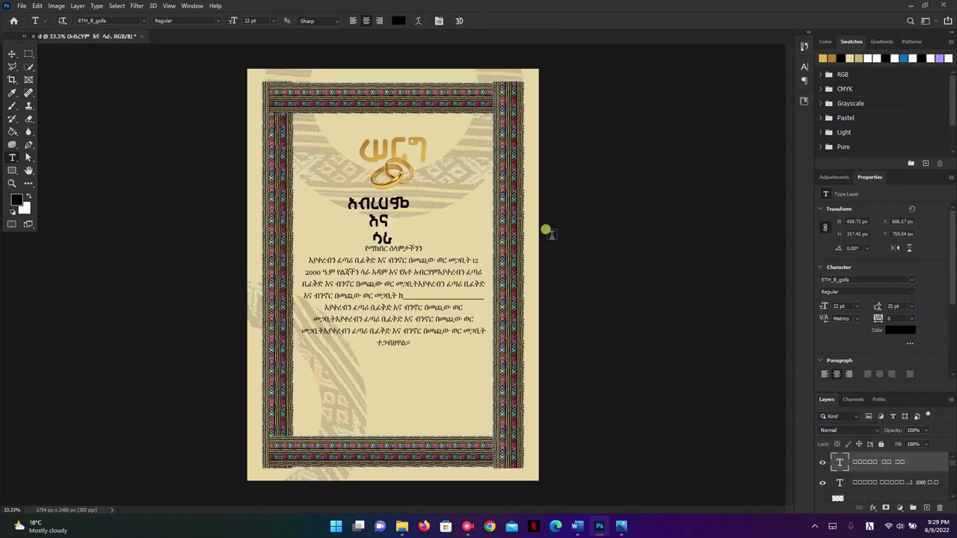
Move the couple's names block up and to the left, below the rings
key(alt+shift)
key(v)
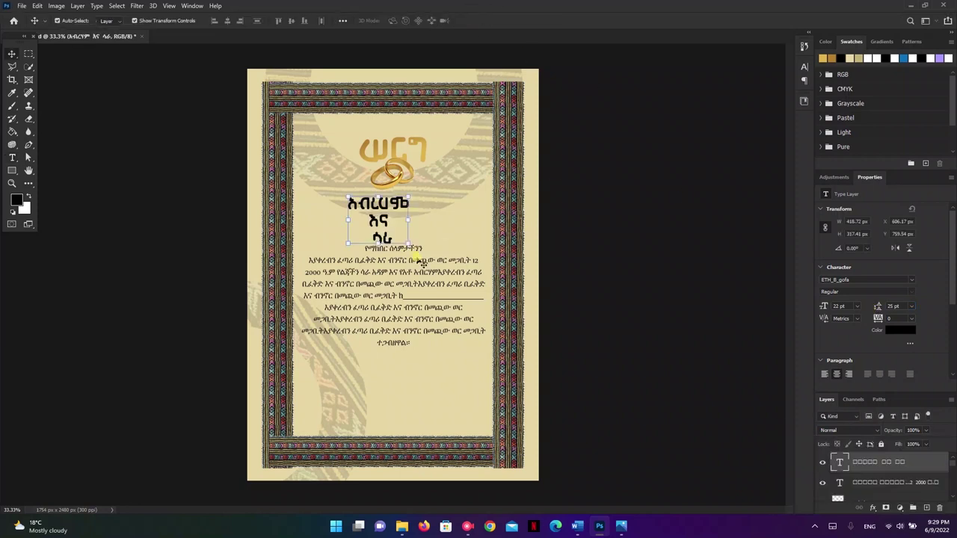
drag(374, 222, 332, 210)
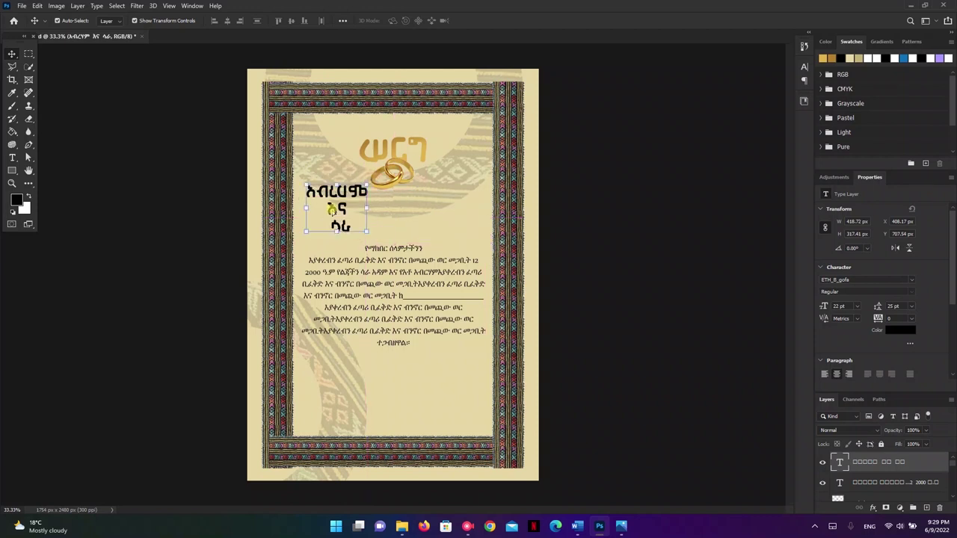
Shift the gold ሠርግ title slightly left and nudge it into place above the rings
click(398, 155)
drag(397, 152, 390, 150)
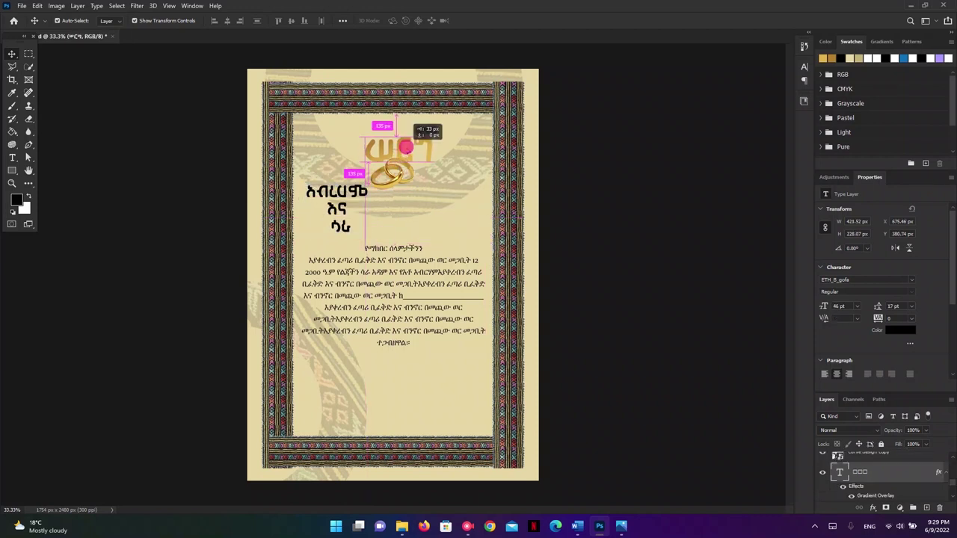
drag(390, 150, 390, 150)
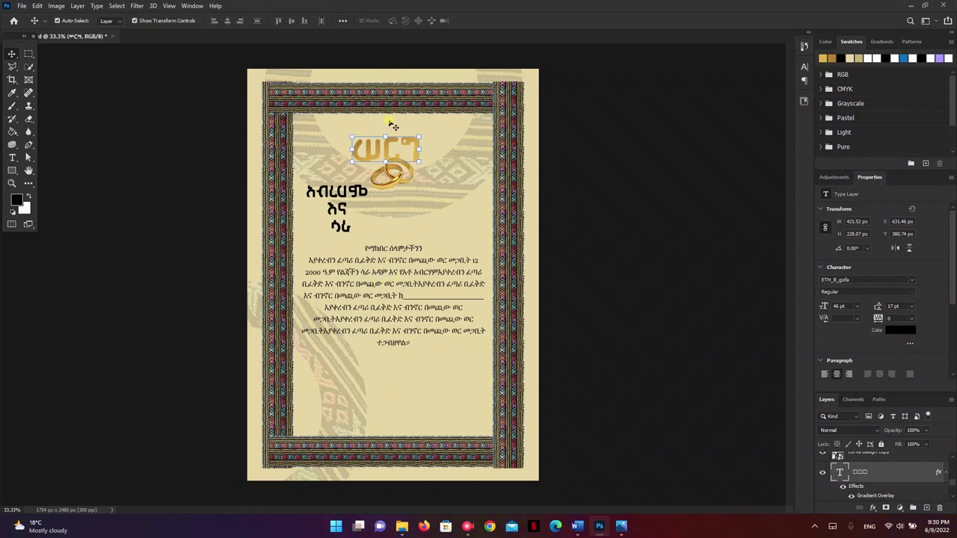
drag(387, 152, 390, 148)
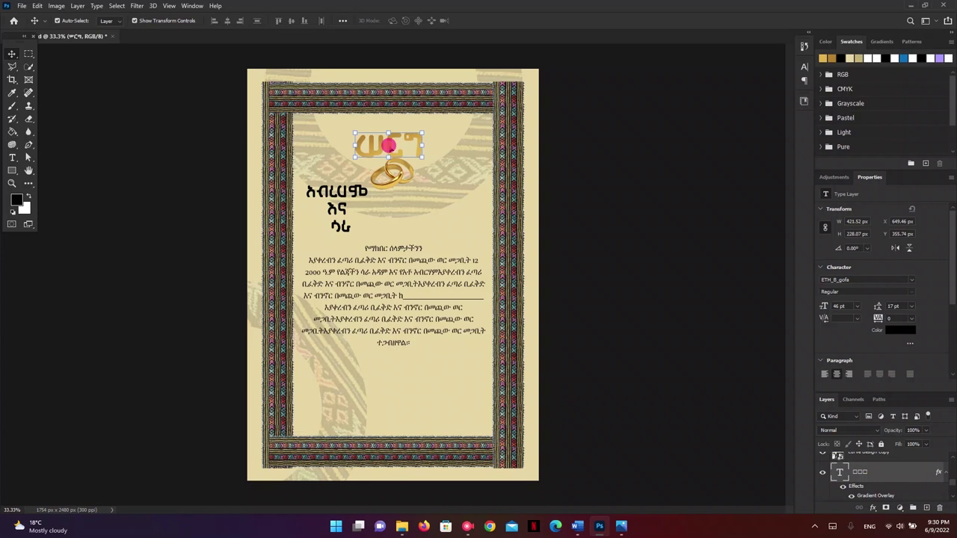
Centre the ሠርግ title horizontally and vertically against the whole canvas
click(117, 6)
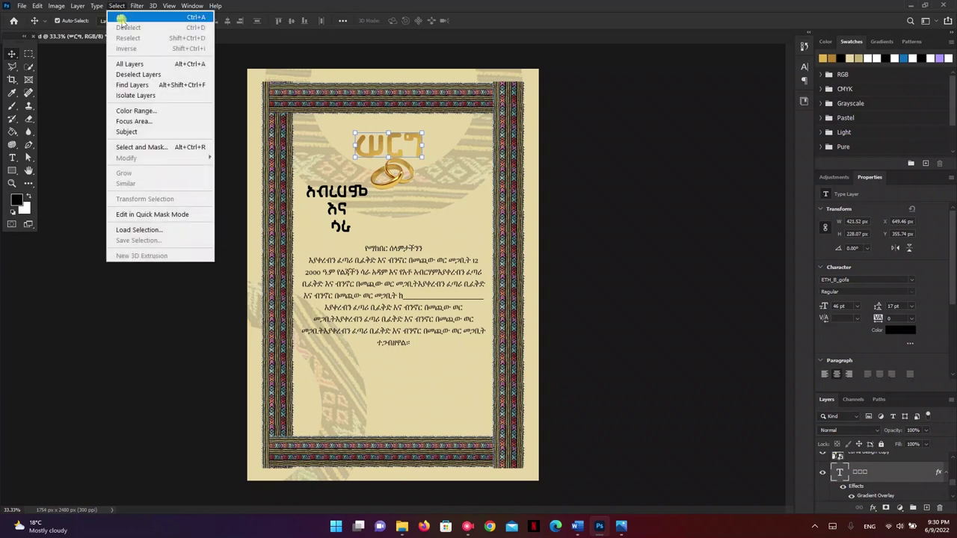
click(199, 20)
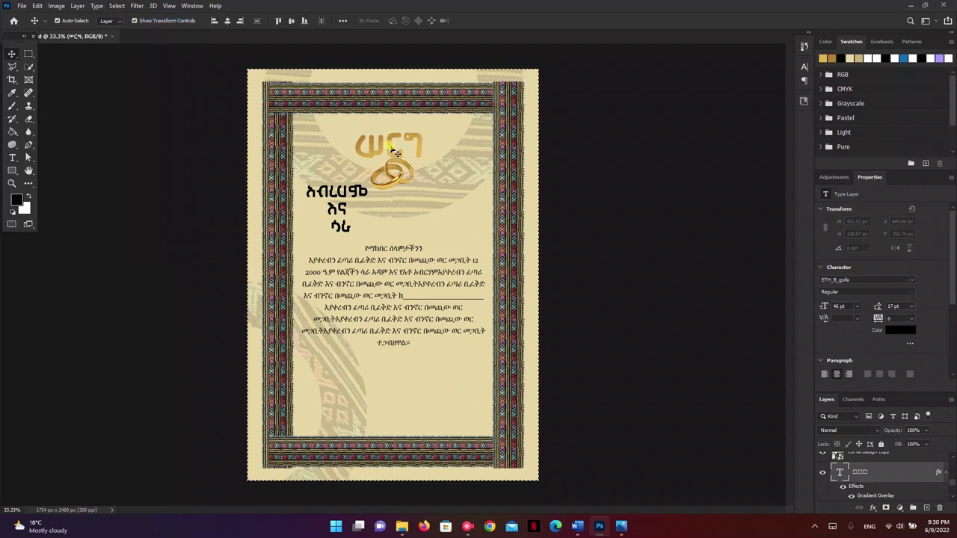
click(13, 54)
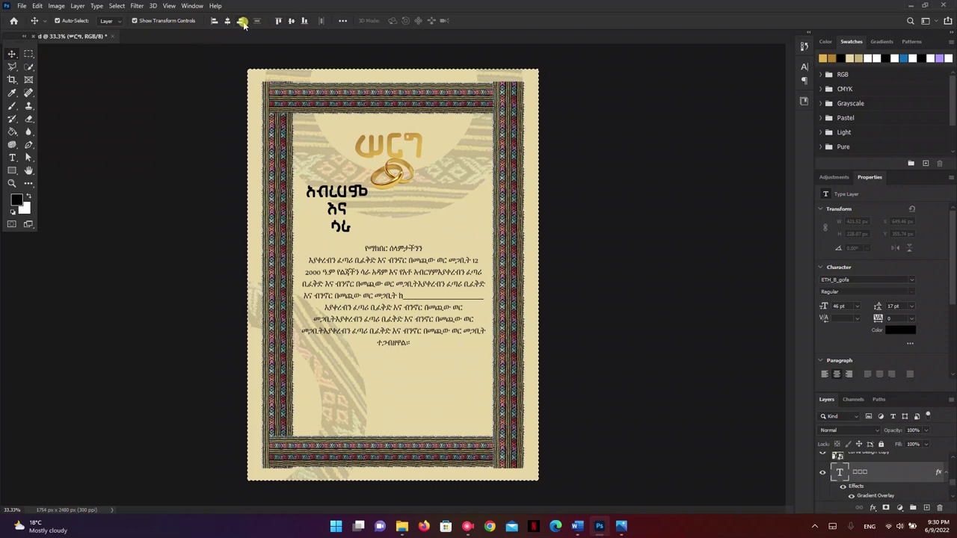
click(229, 21)
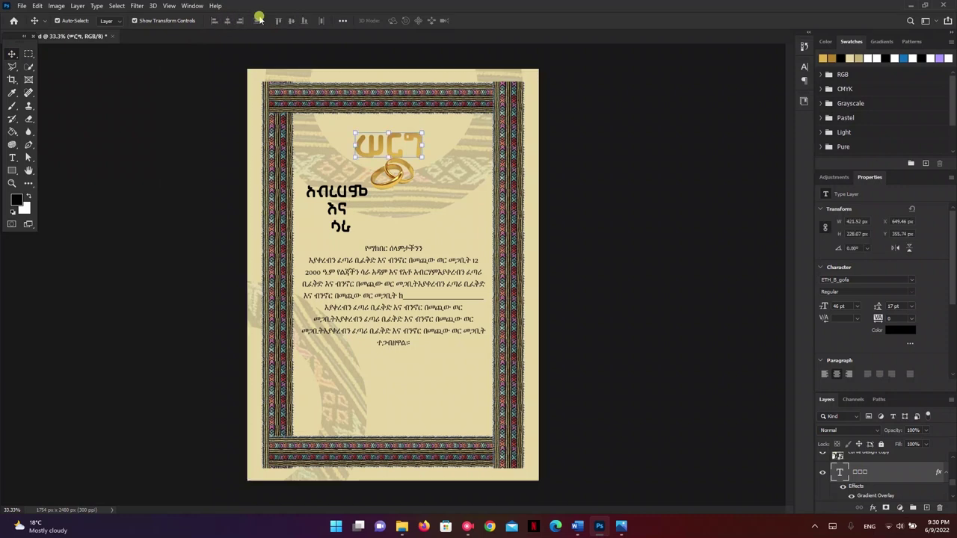
key(ctrl+a)
click(230, 21)
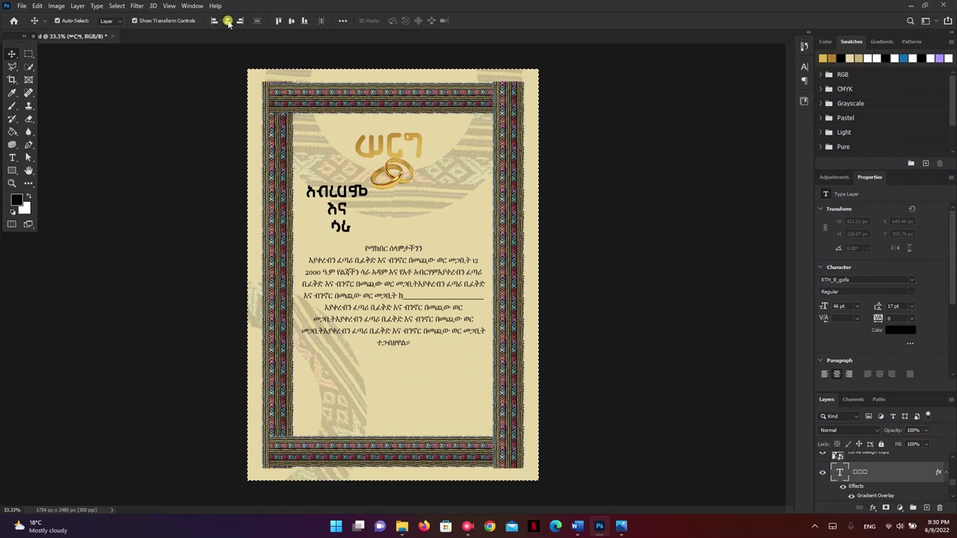
click(227, 22)
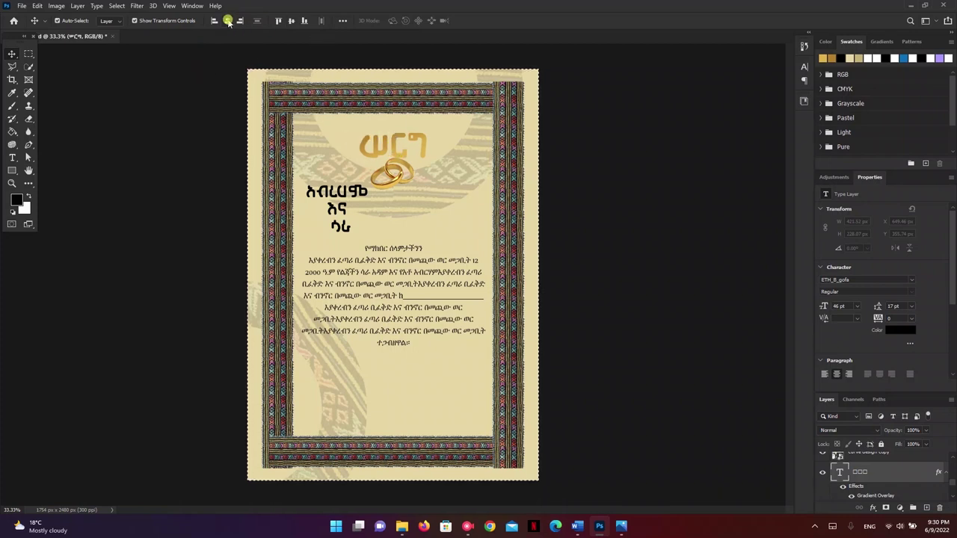
click(291, 20)
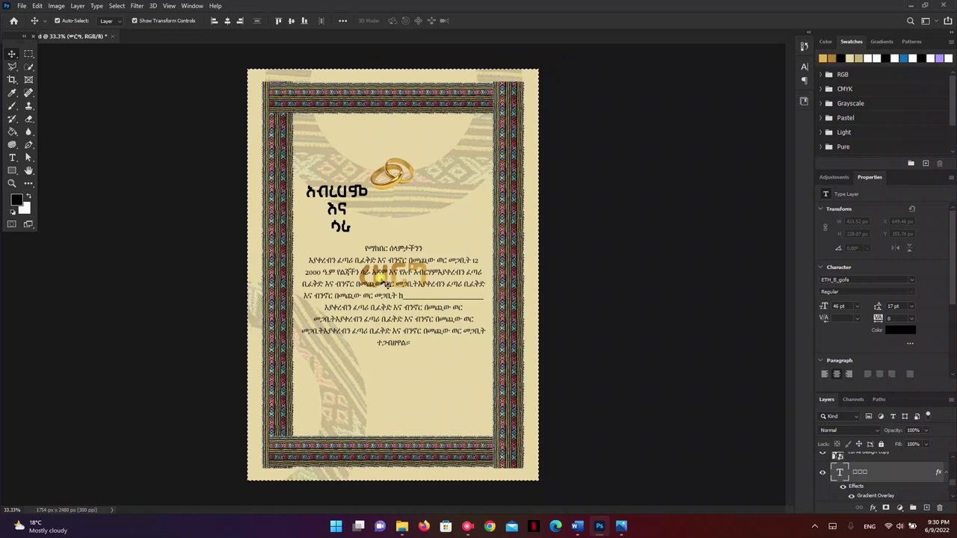
click(353, 260)
Move the ሠርግ title back above the rings and re-centre it horizontally
mouse_move(400, 286)
mouse_down()
mouse_move(400, 160)
mouse_move(452, 145)
mouse_up()
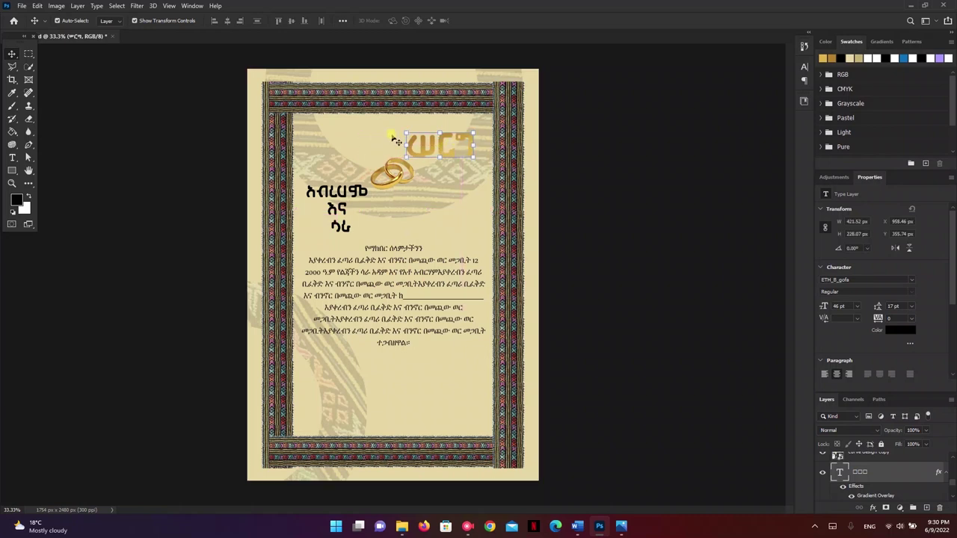
click(127, 6)
click(124, 16)
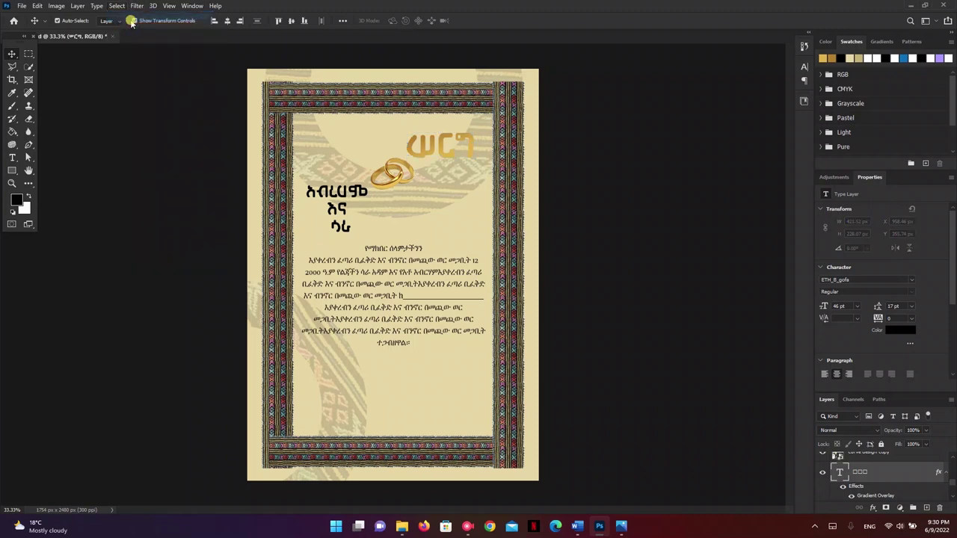
click(228, 20)
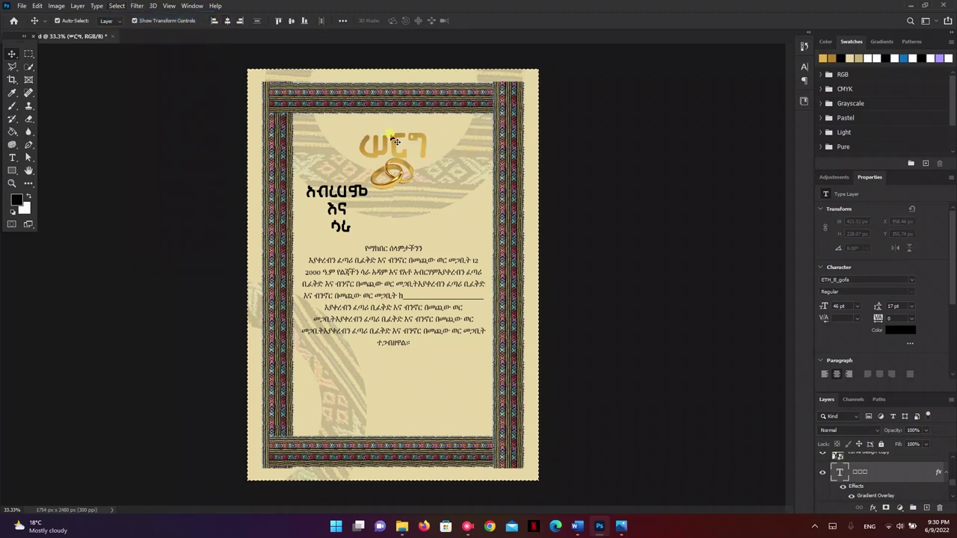
key(ctrl+d)
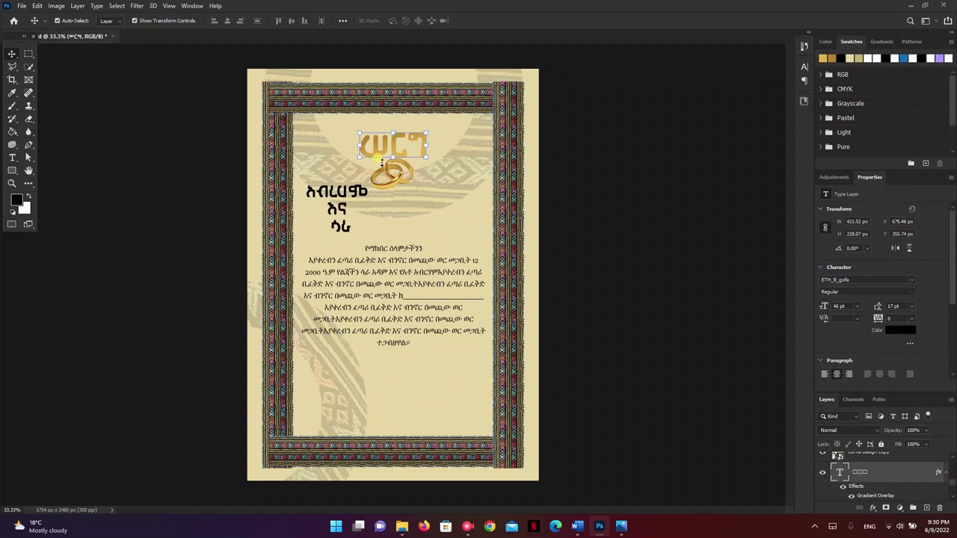
Centre the couple's names horizontally under the rings and nudge them slightly down
click(346, 211)
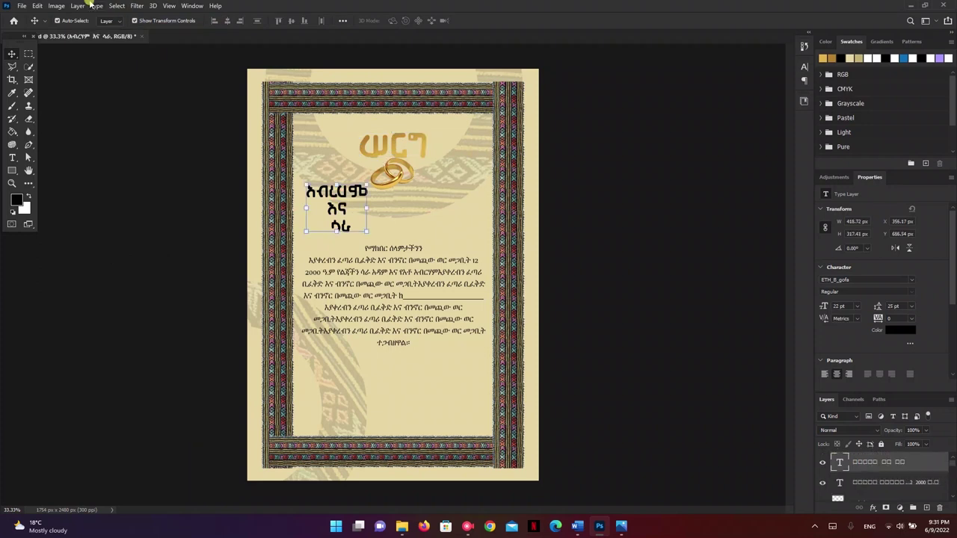
click(116, 5)
click(124, 16)
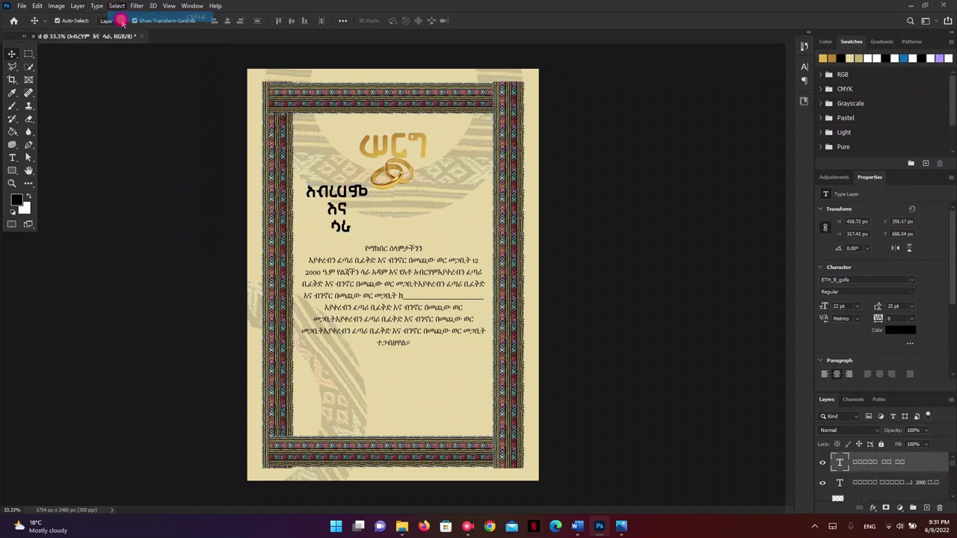
click(228, 21)
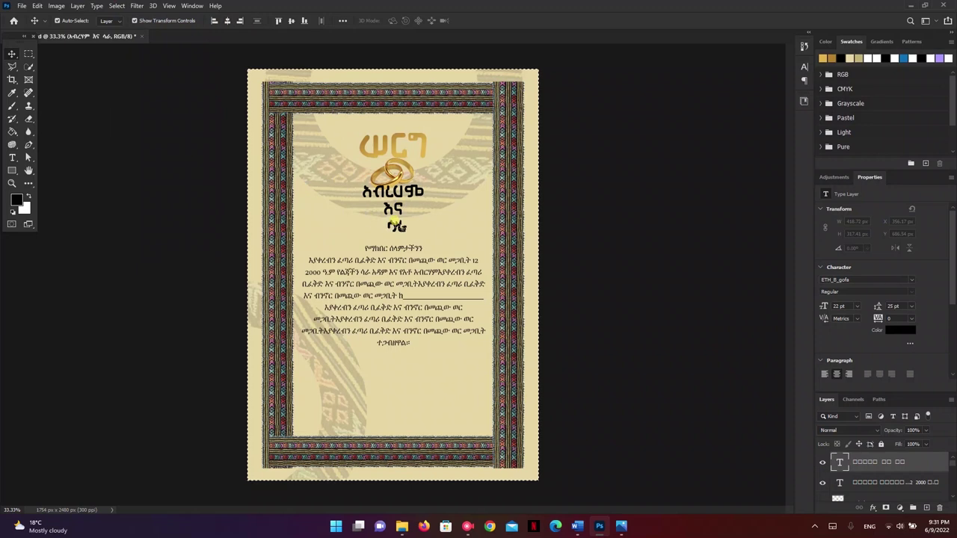
key(ctrl+d)
click(396, 221)
drag(396, 211, 393, 216)
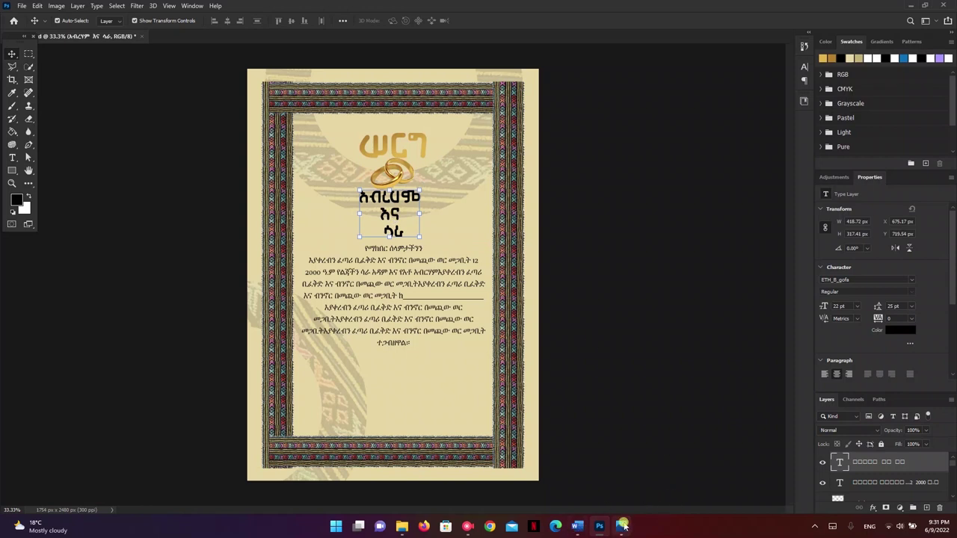
Compare with the finished reference card, then reselect the names text
click(622, 527)
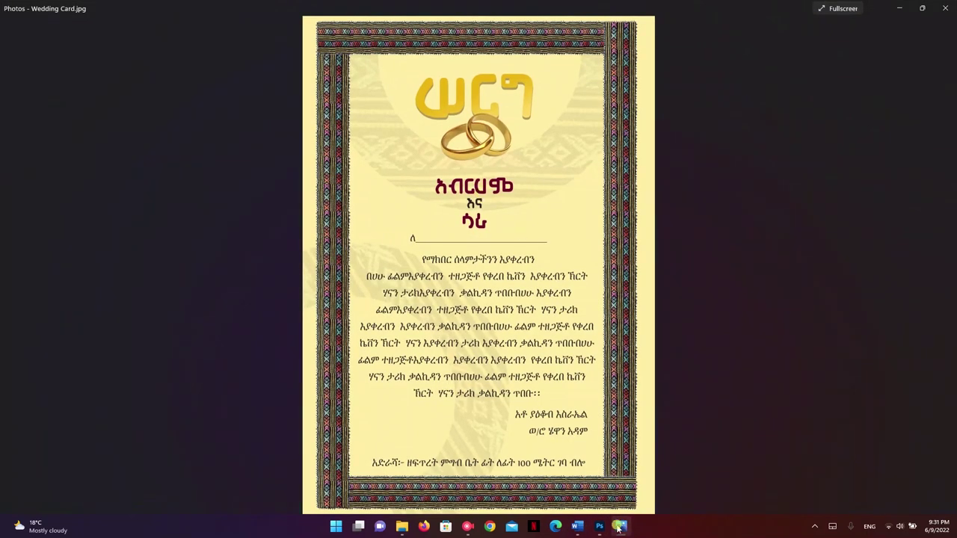
click(620, 527)
click(378, 199)
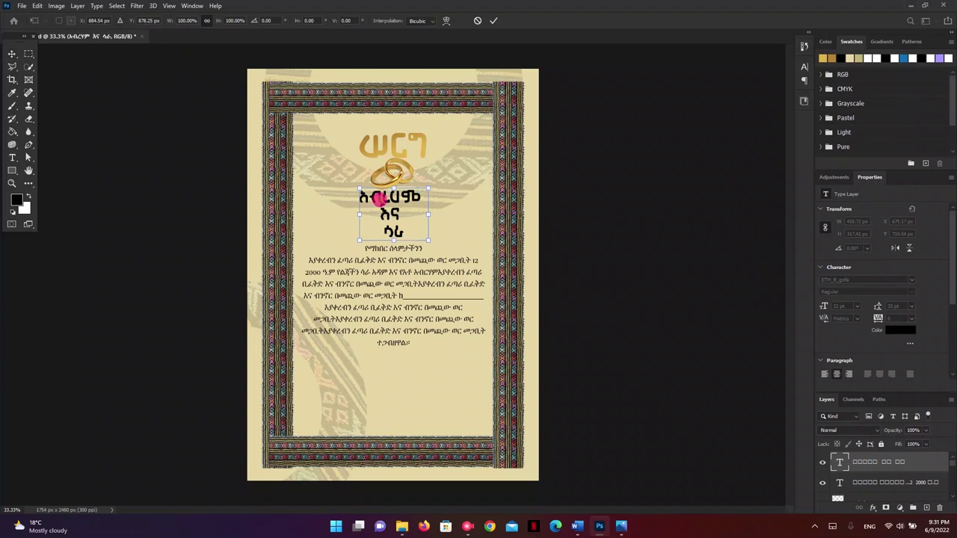
Colour the first name line dark red (#661c16)
double_click(386, 198)
click(415, 195)
drag(421, 196, 364, 189)
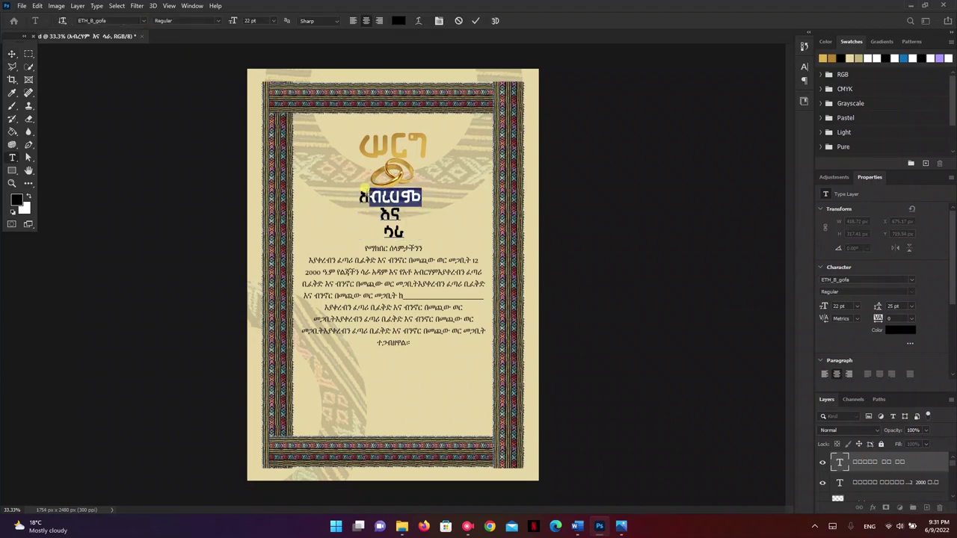
click(895, 329)
drag(686, 187, 697, 191)
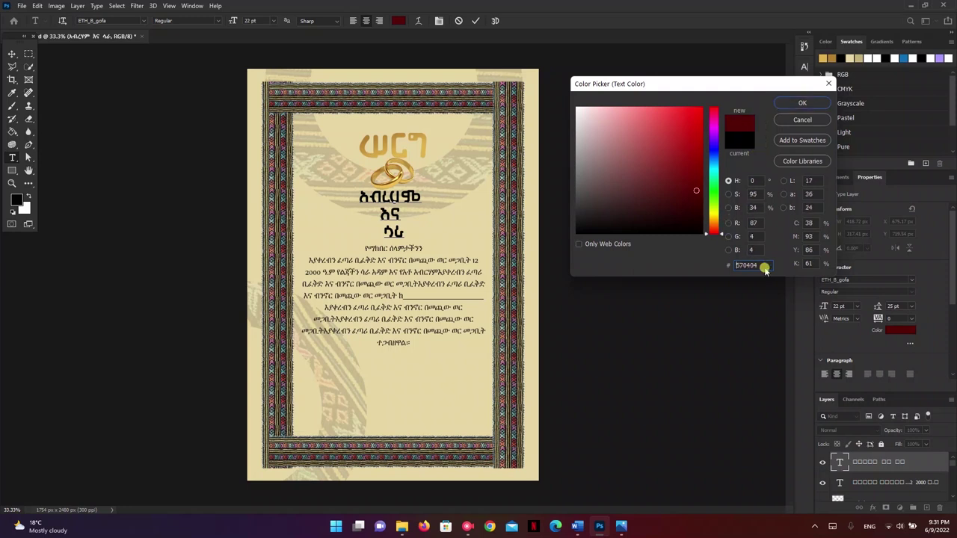
key(Return)
Give the last name line the same sampled dark red and commit the text
click(390, 224)
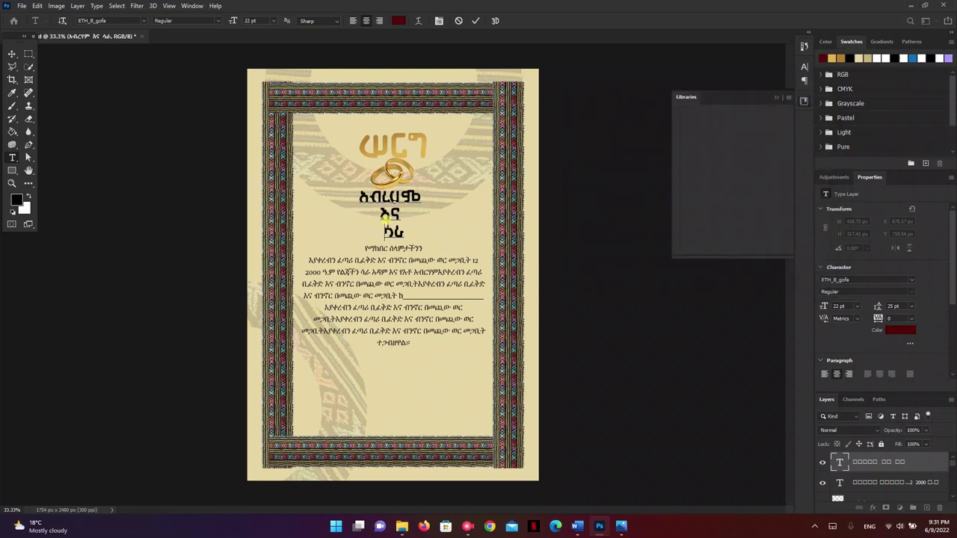
double_click(392, 226)
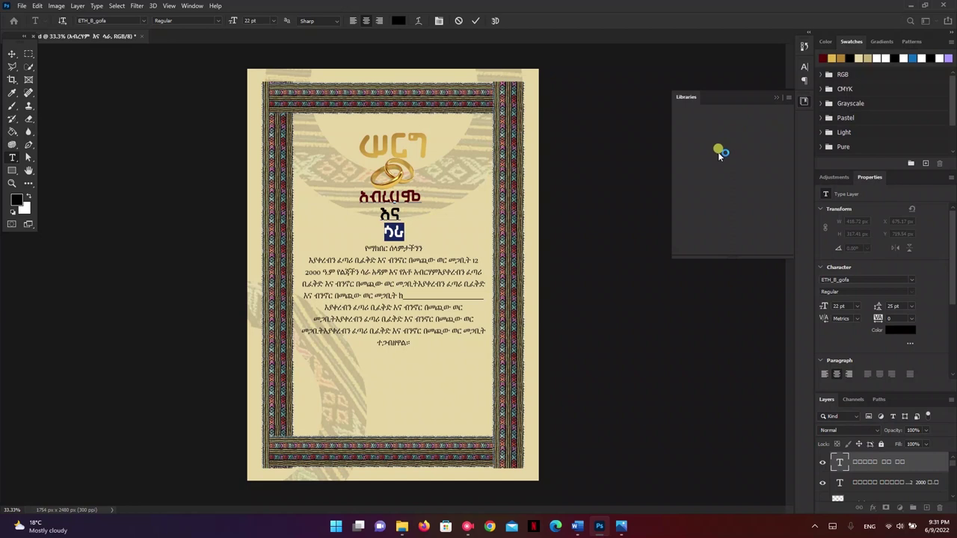
click(900, 330)
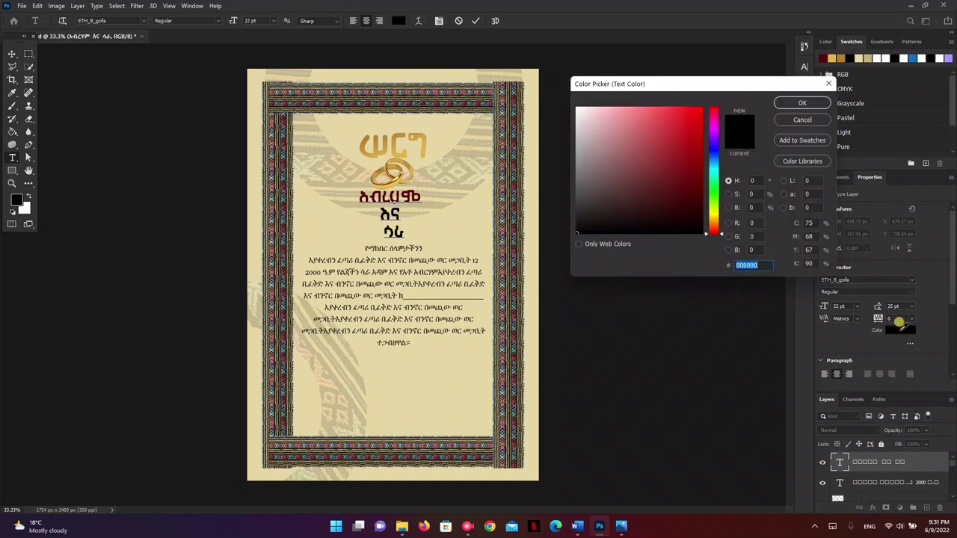
click(416, 193)
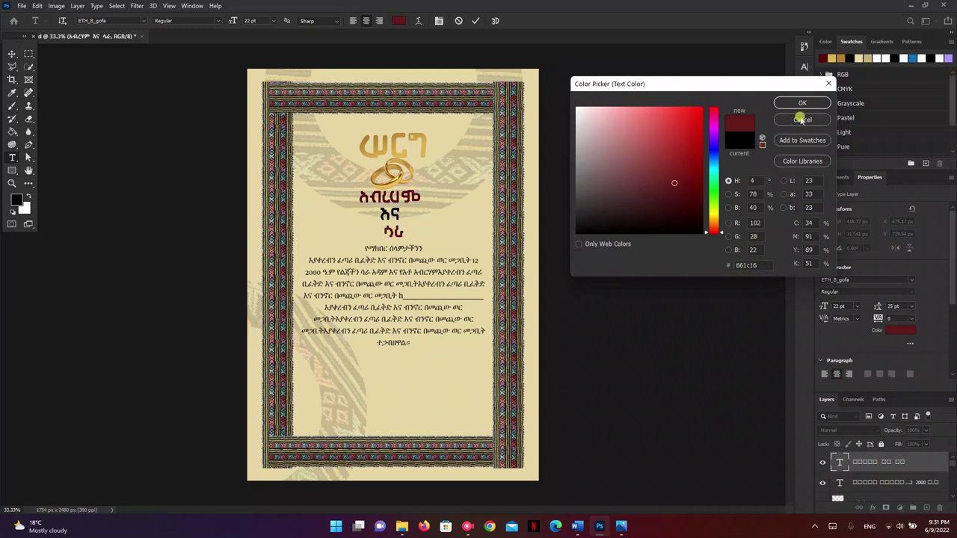
click(797, 103)
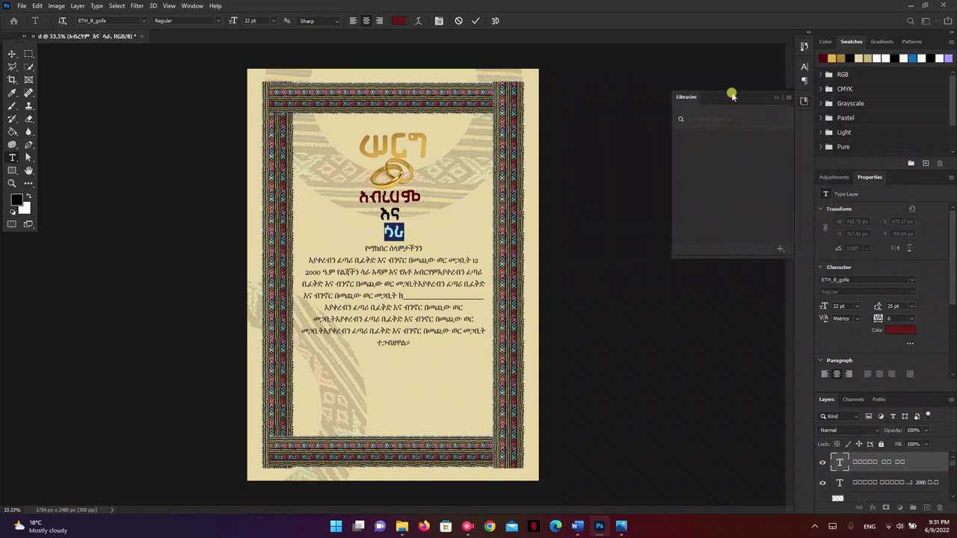
click(10, 54)
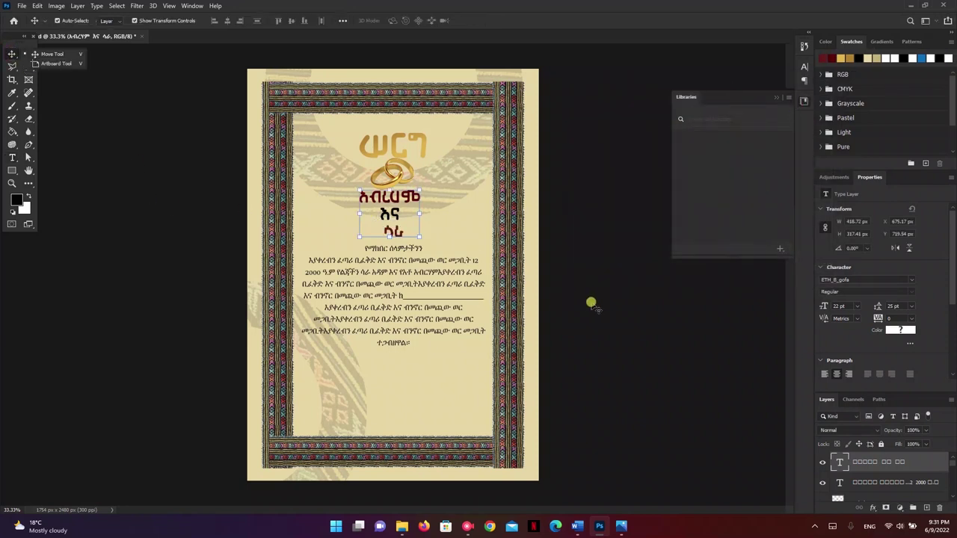
click(392, 217)
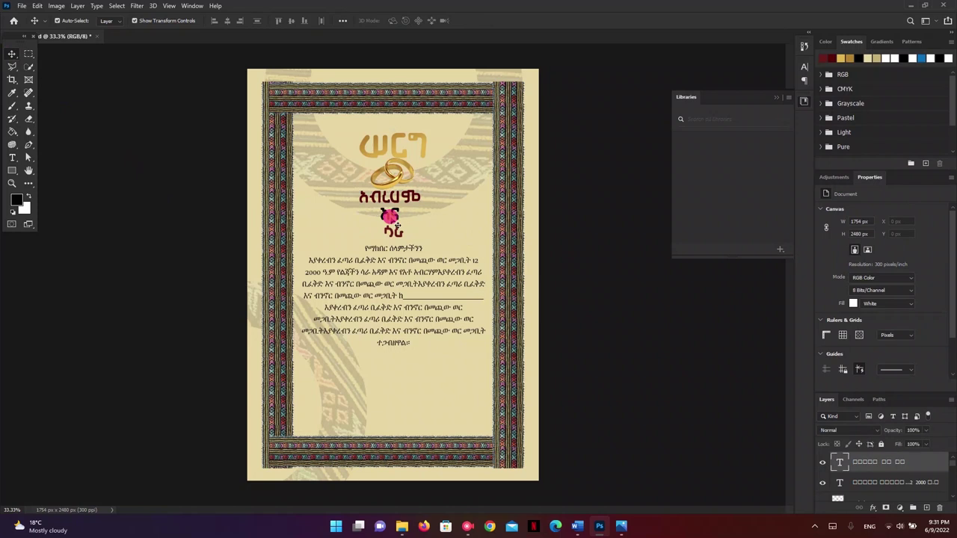
Drag the gold rings upward, closer beneath the ሠርግ title, then deselect
click(393, 172)
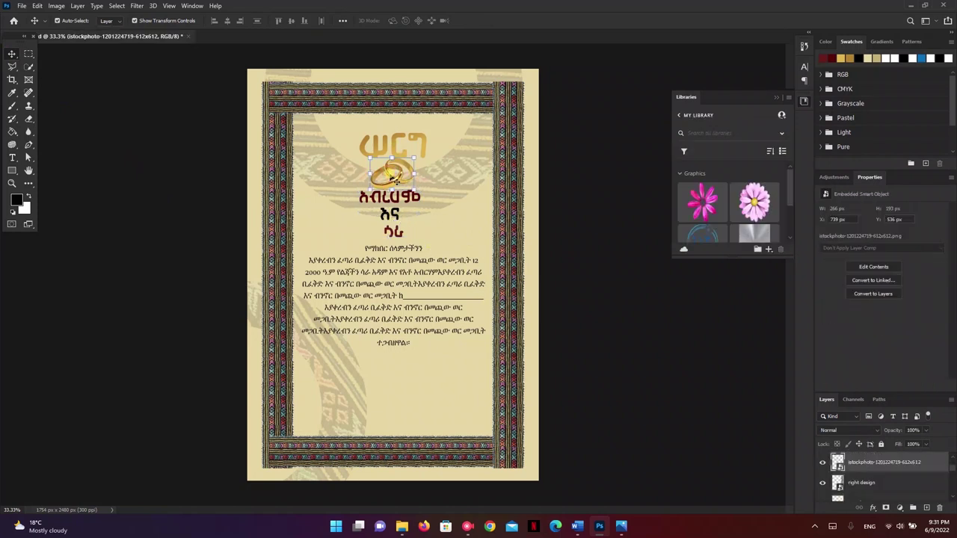
click(397, 140)
drag(396, 141, 399, 137)
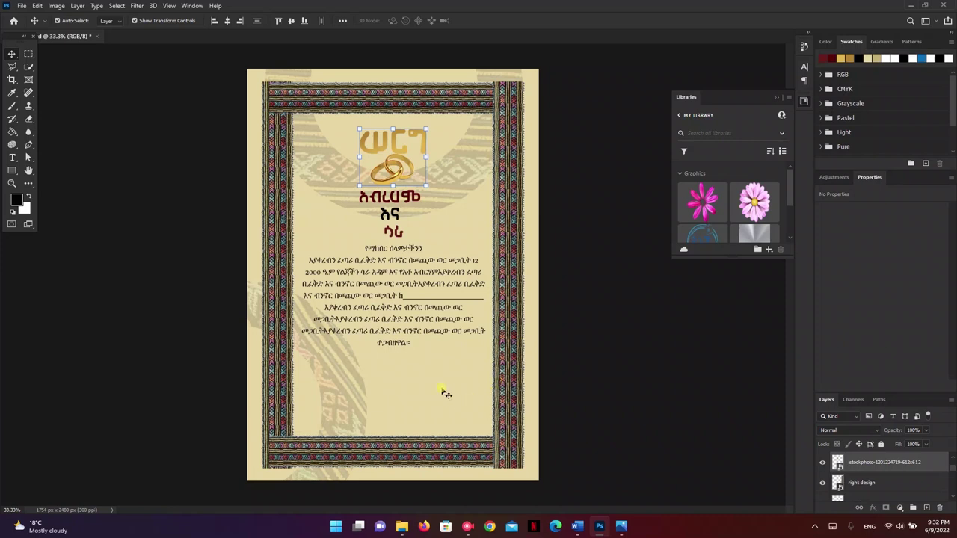
click(661, 388)
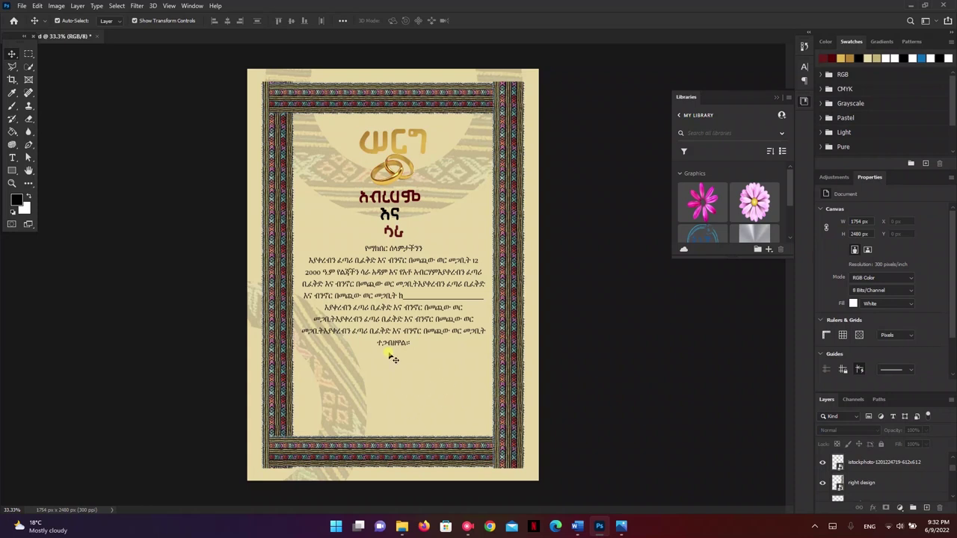
click(12, 157)
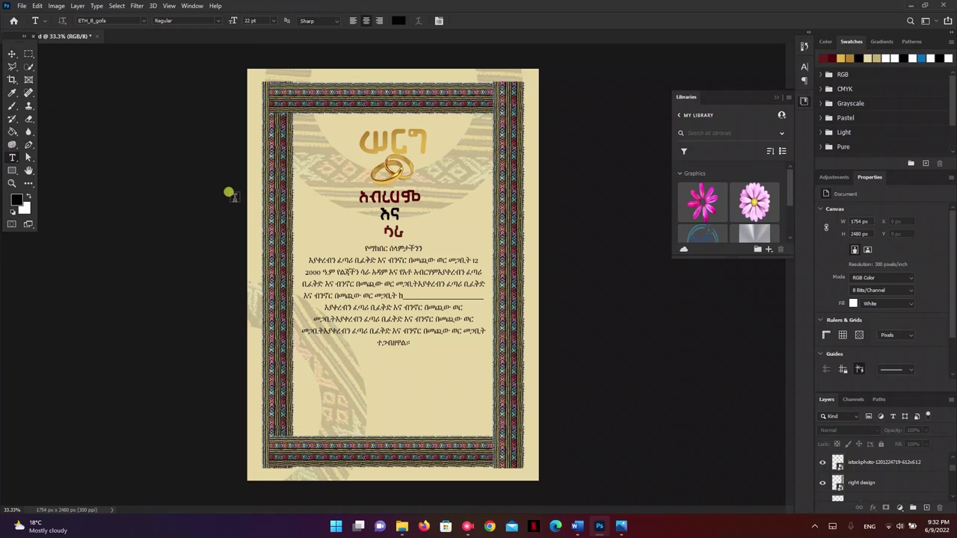
Add the three hosts' lines copied from the Word draft as right-aligned text
click(408, 367)
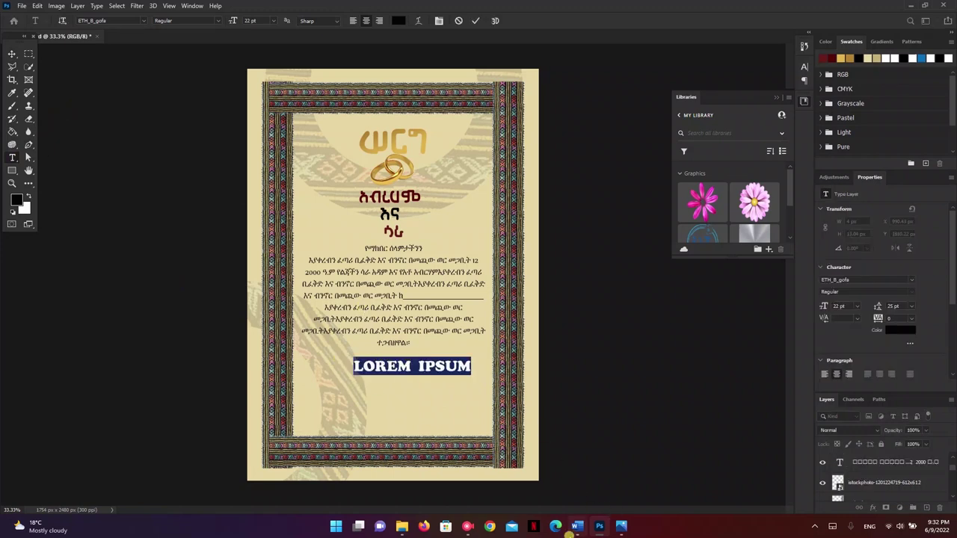
click(577, 526)
drag(264, 277, 329, 318)
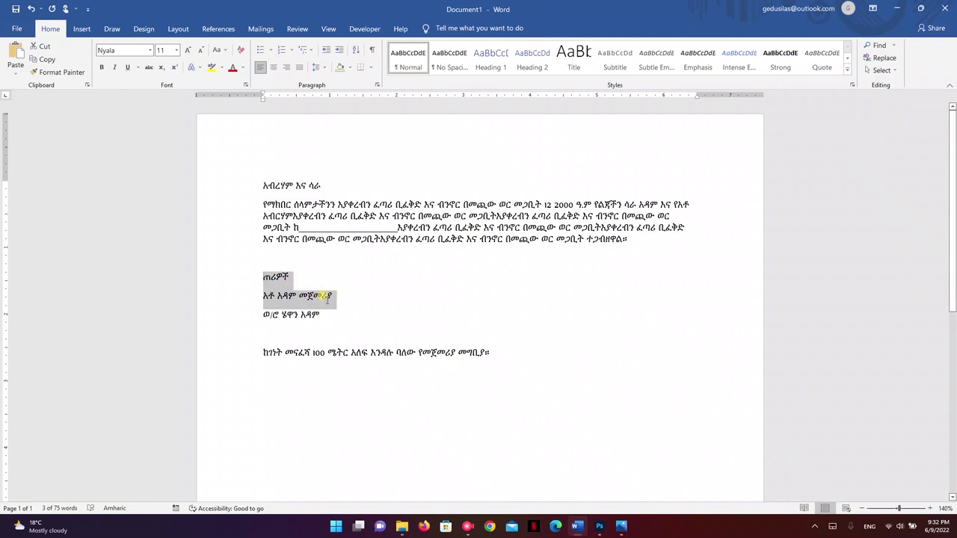
key(ctrl+c)
key(alt+Tab)
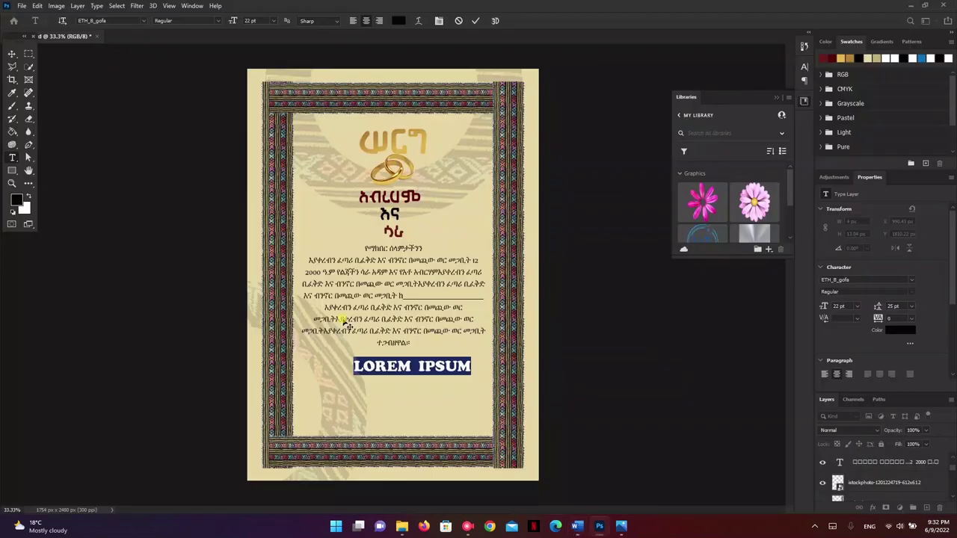
key(ctrl+v)
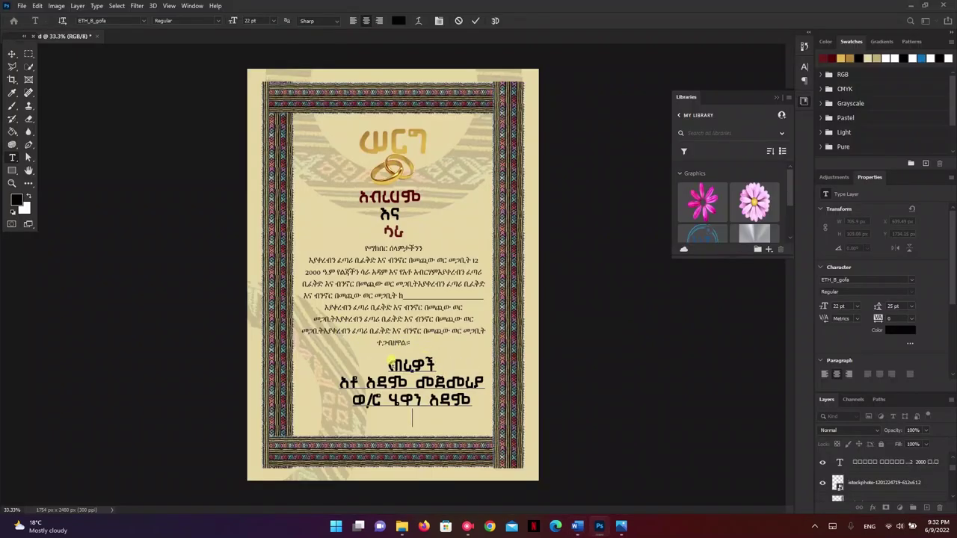
key(ctrl+a)
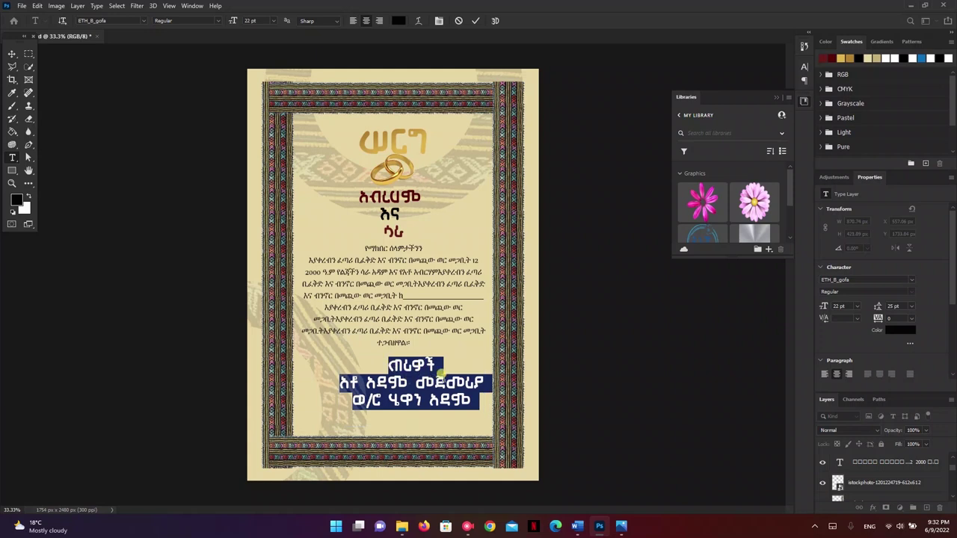
click(849, 375)
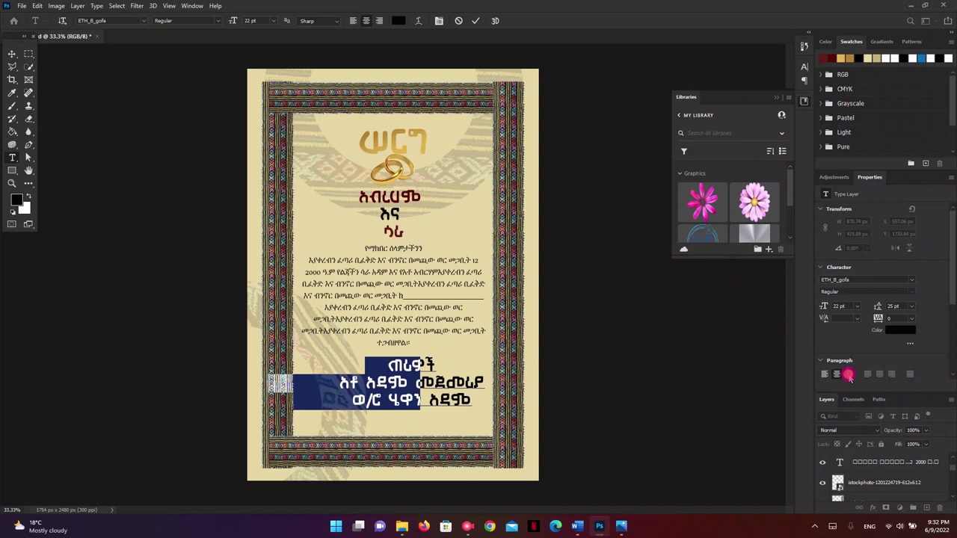
Set the hosts' text font to Nyala
click(390, 365)
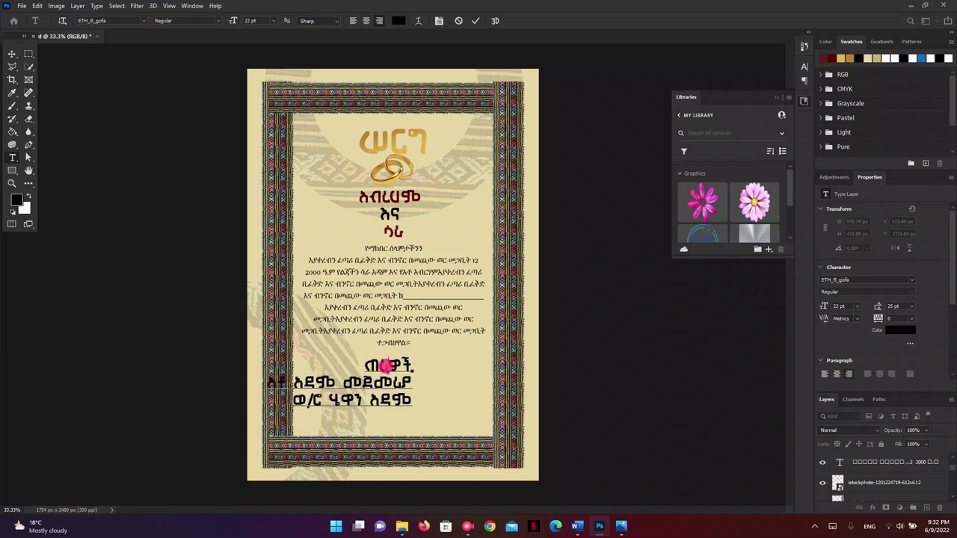
key(ctrl+a)
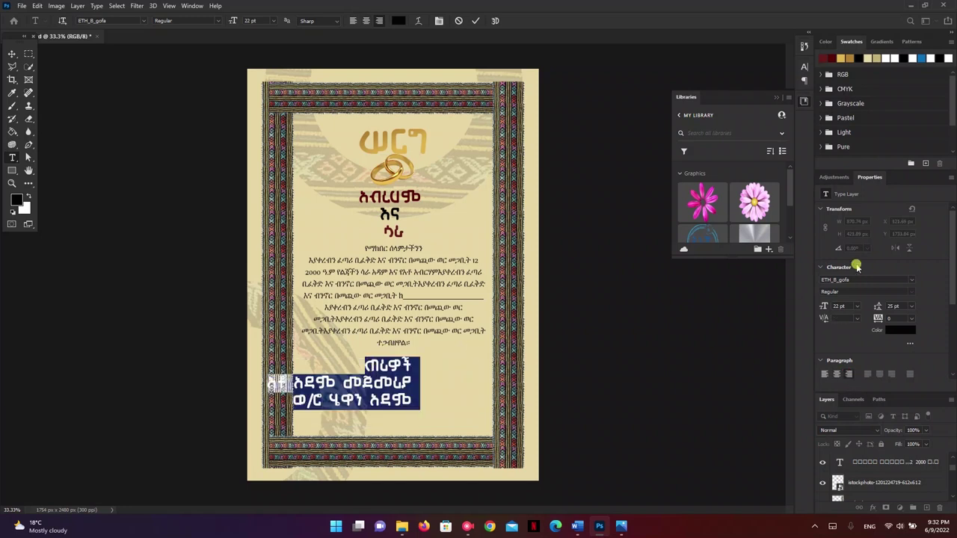
click(857, 279)
text(nya)
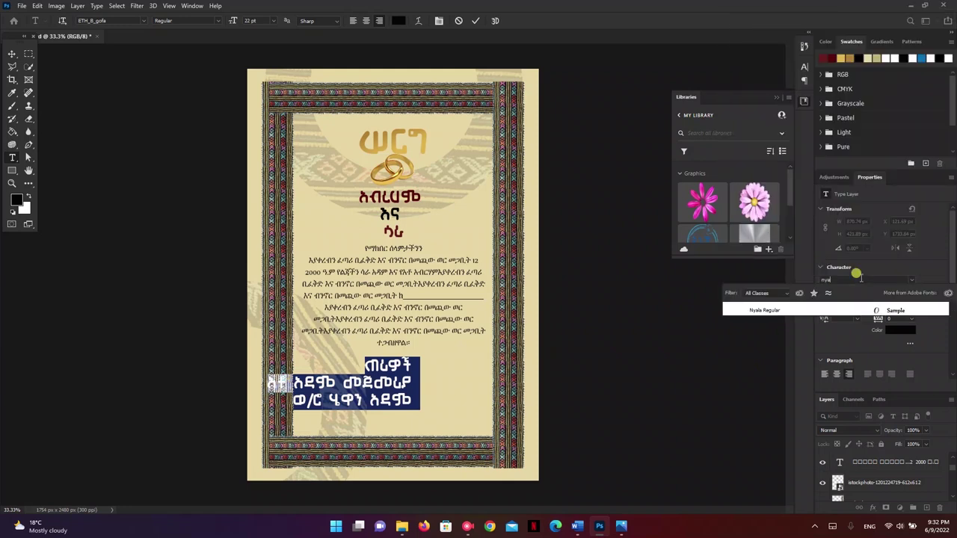
key(Return)
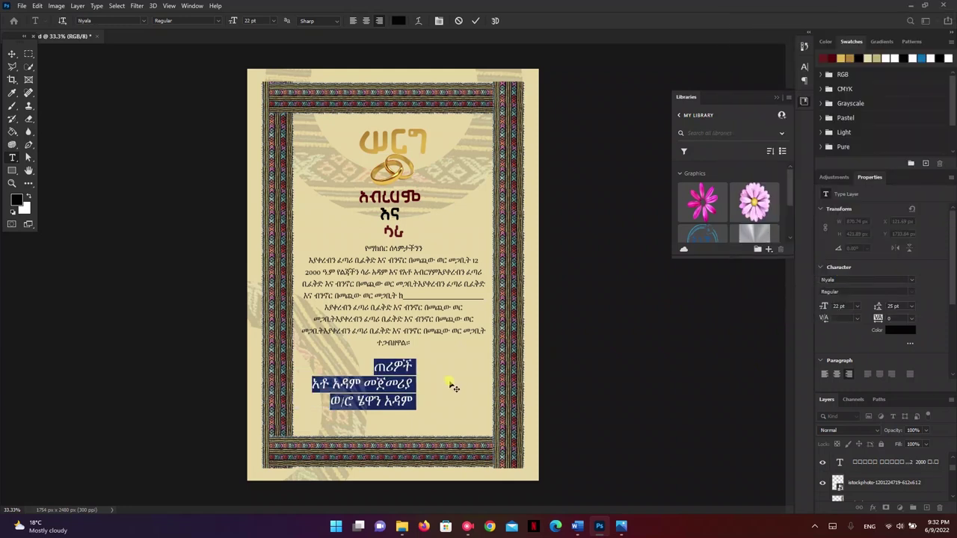
Resize the hosts block to 18 pt and move it toward the right border
click(839, 306)
text(18)
key(Return)
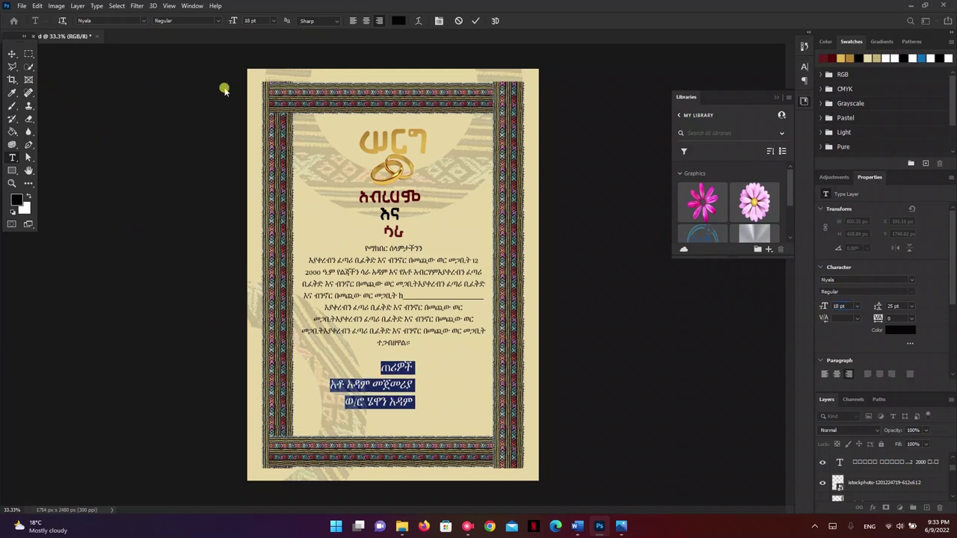
click(12, 52)
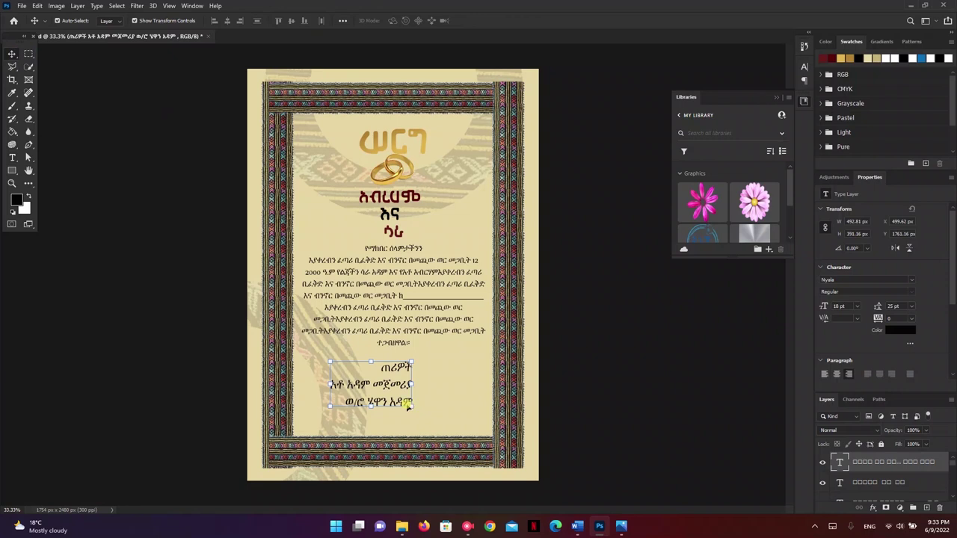
drag(396, 385, 466, 382)
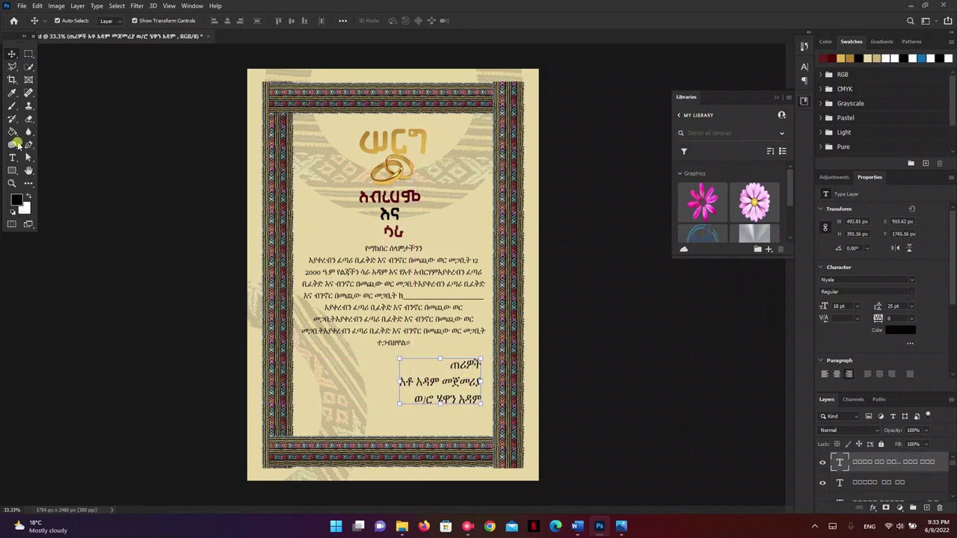
click(12, 157)
Add the address line copied from the Word draft as new text near the bottom
click(307, 425)
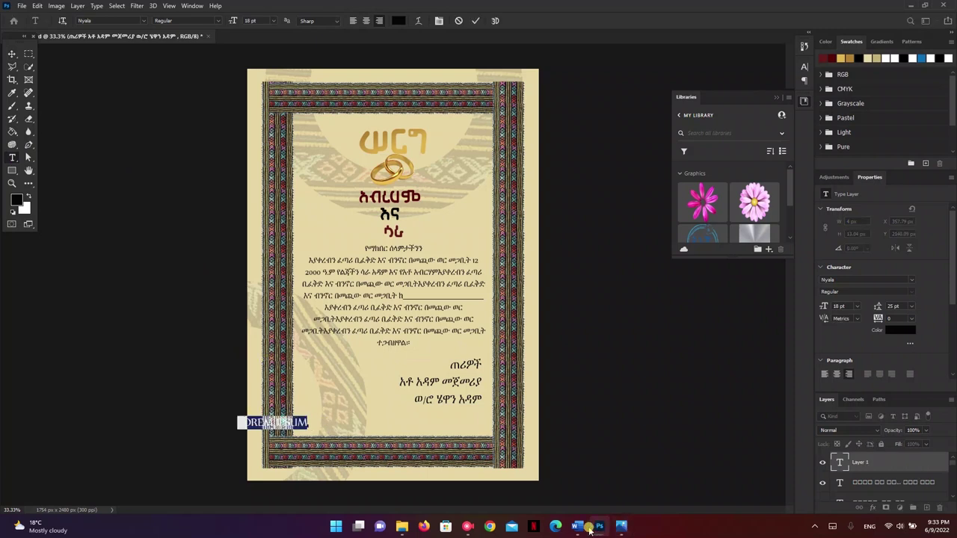
click(577, 527)
drag(263, 354, 494, 353)
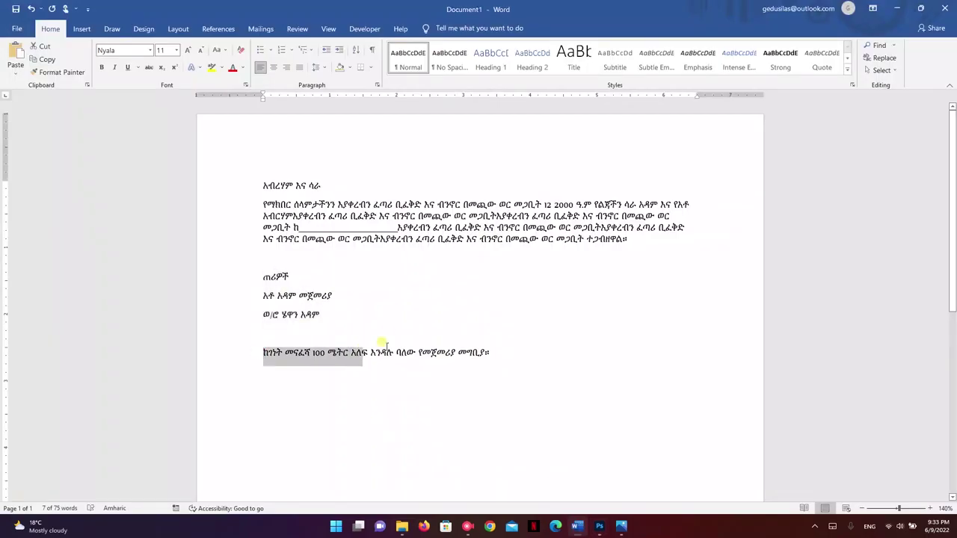
key(ctrl+c)
key(alt+Tab)
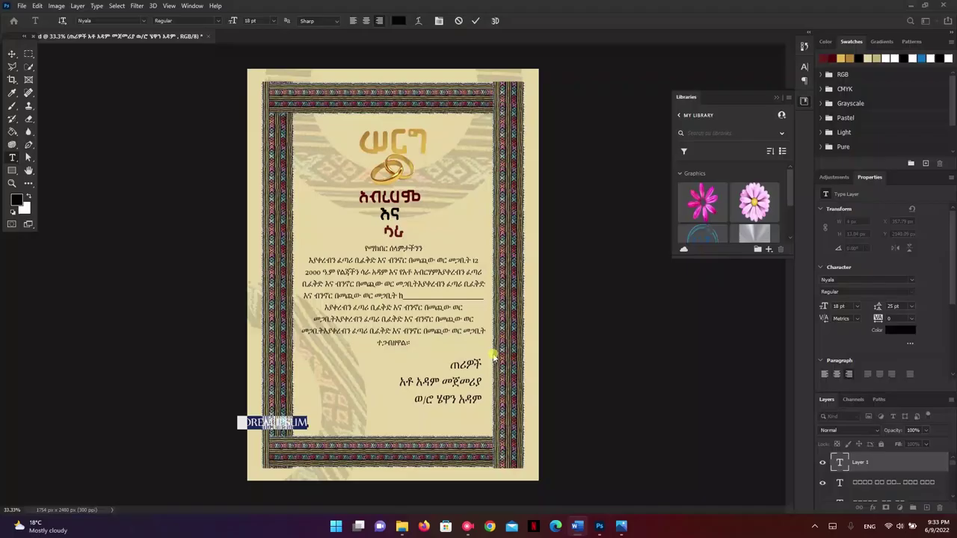
key(ctrl+v)
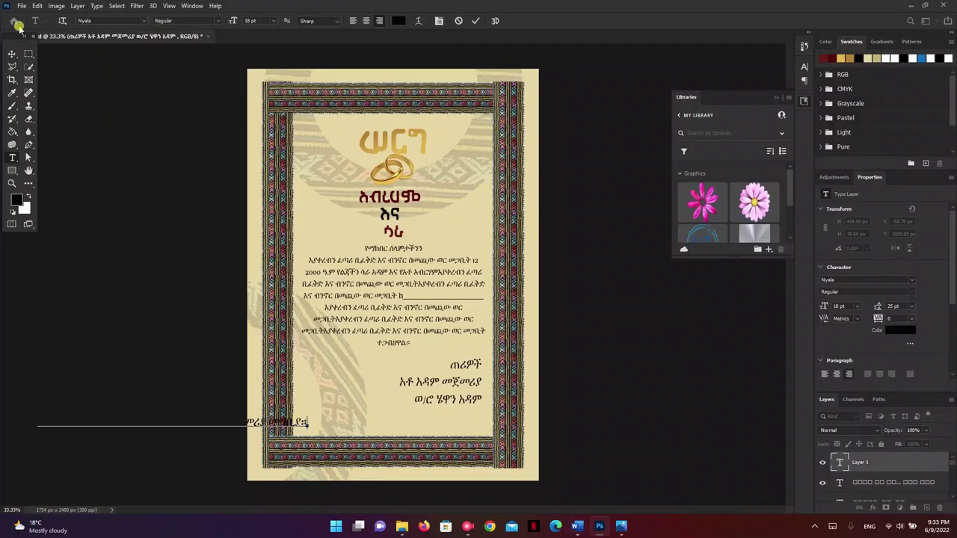
click(14, 54)
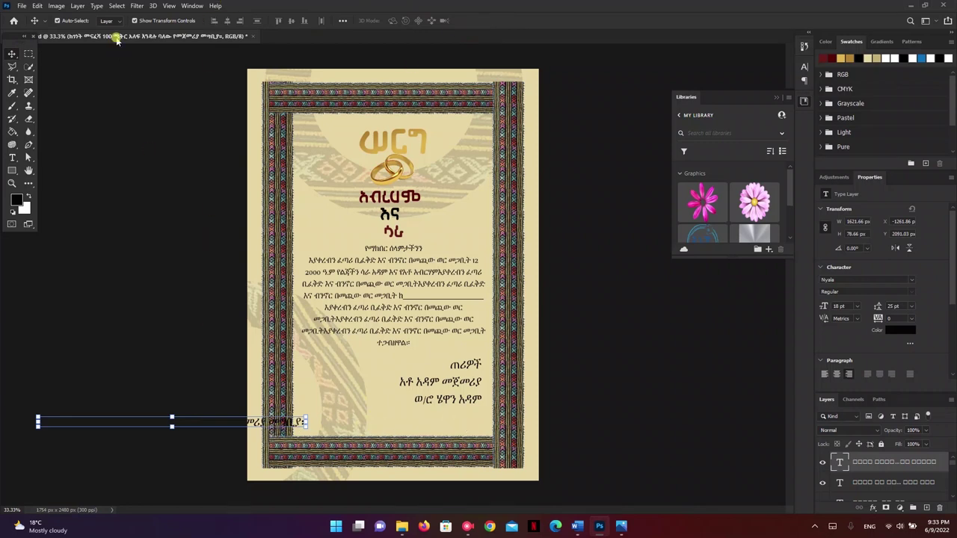
Centre the address line horizontally on the page
click(117, 6)
click(122, 23)
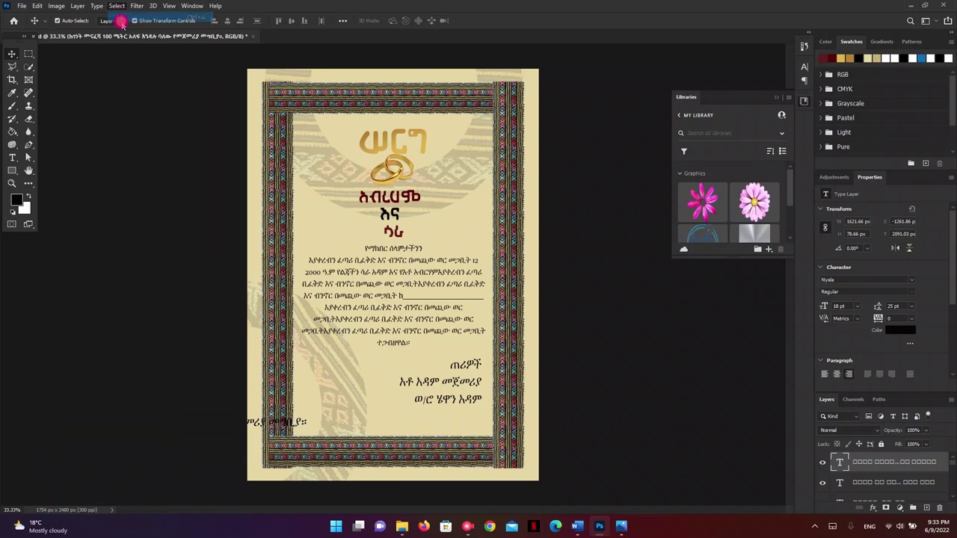
click(227, 20)
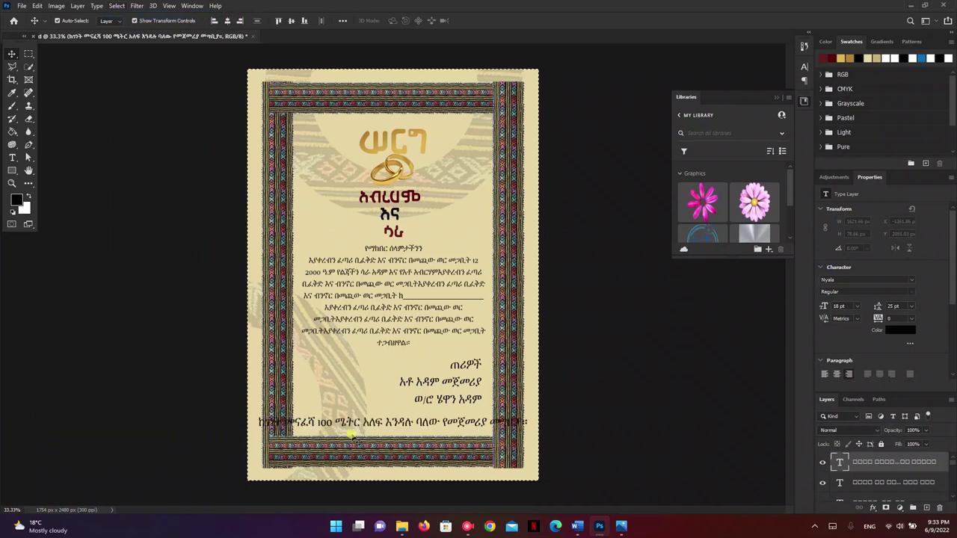
key(ctrl+d)
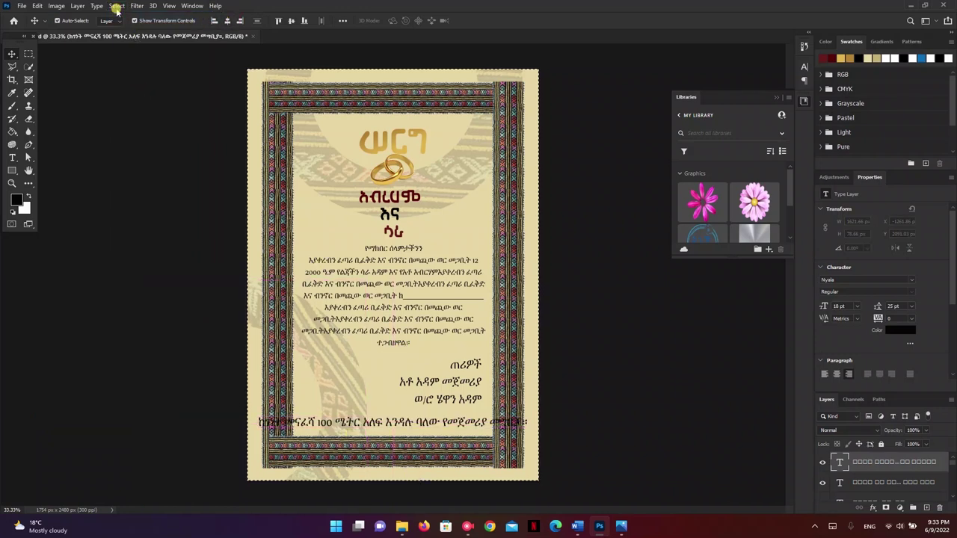
click(117, 5)
click(140, 28)
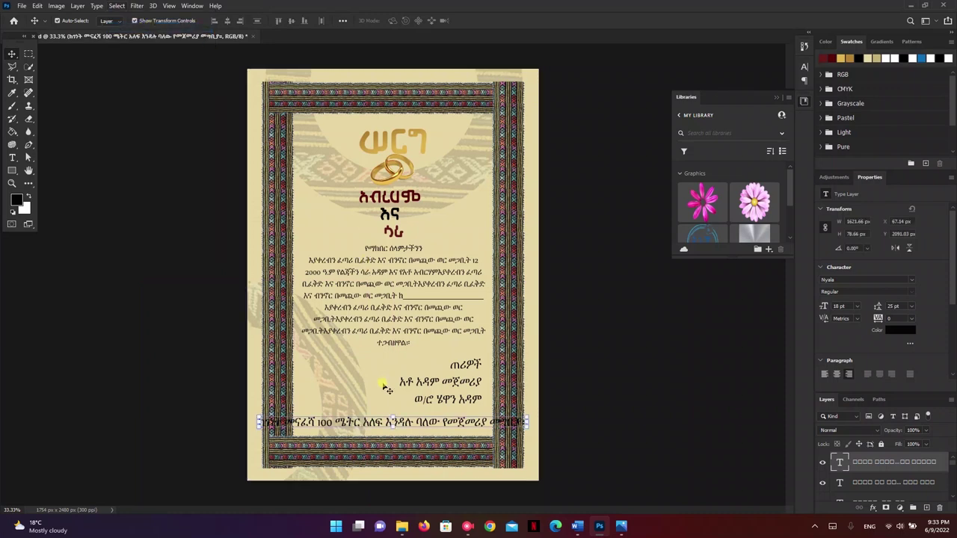
Set the address line to 12 pt and place it just above the bottom border
drag(845, 303, 813, 308)
text(12)
key(Return)
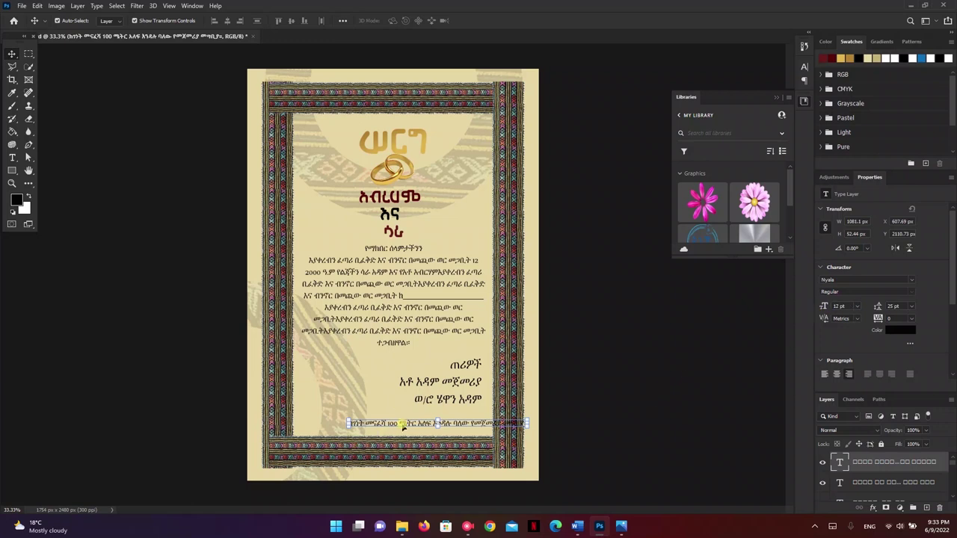
drag(392, 423, 349, 426)
click(585, 398)
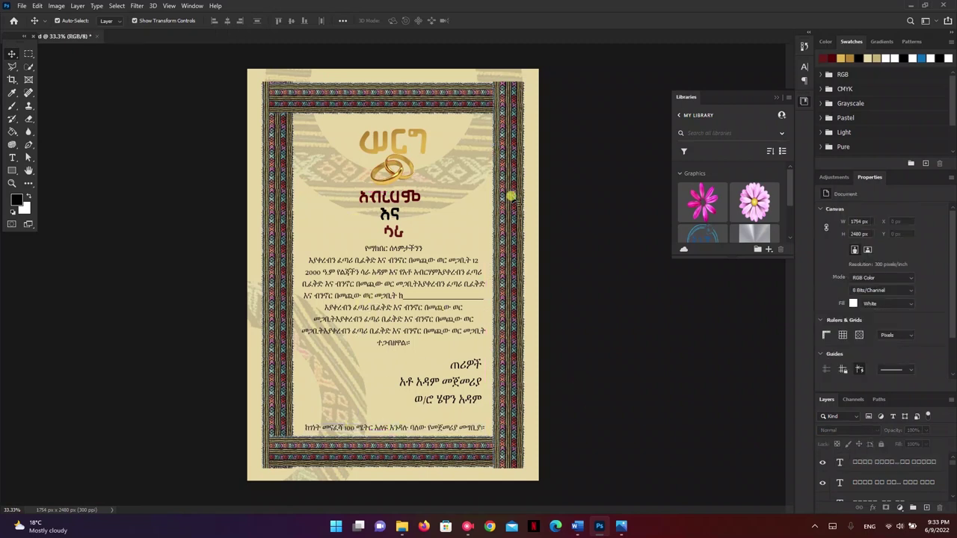
Lower the hosts' block and invitation body text slightly
click(779, 98)
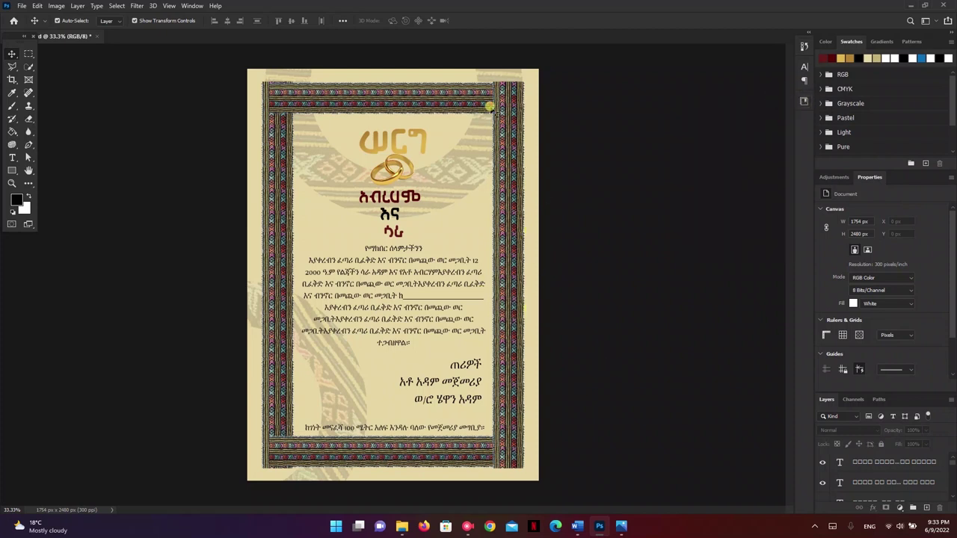
drag(406, 317, 406, 324)
click(392, 300)
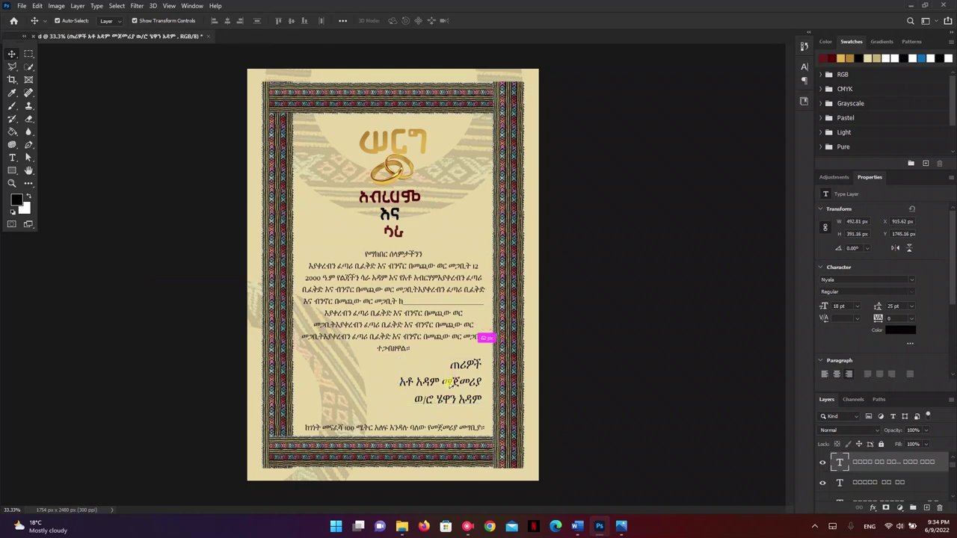
drag(451, 378, 451, 389)
drag(387, 294, 386, 307)
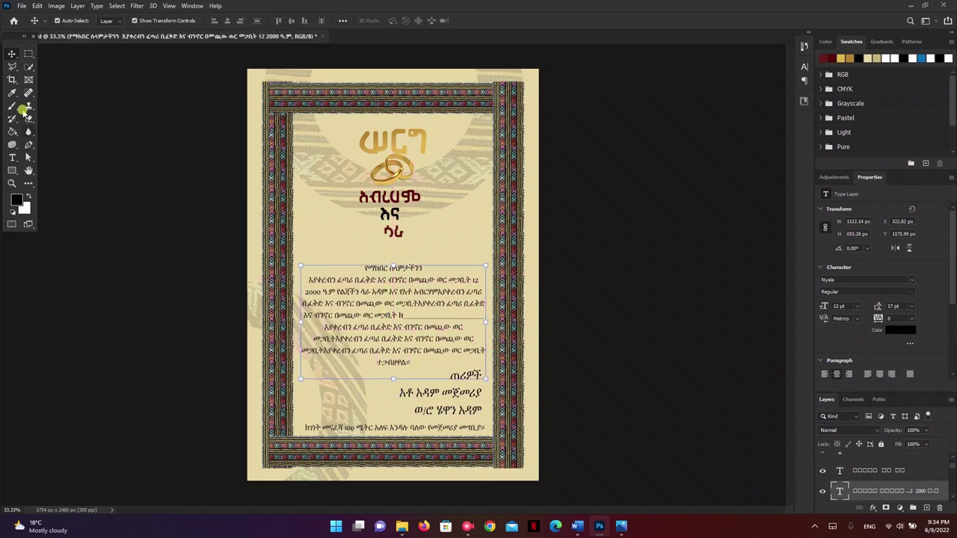
Add a 'ለ___' addressee line below the names and centre it horizontally
click(11, 157)
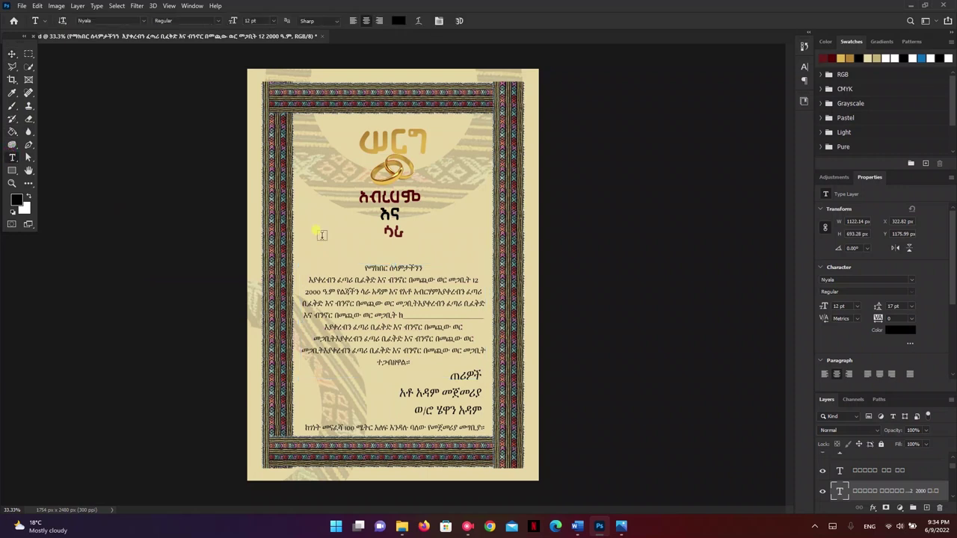
click(368, 249)
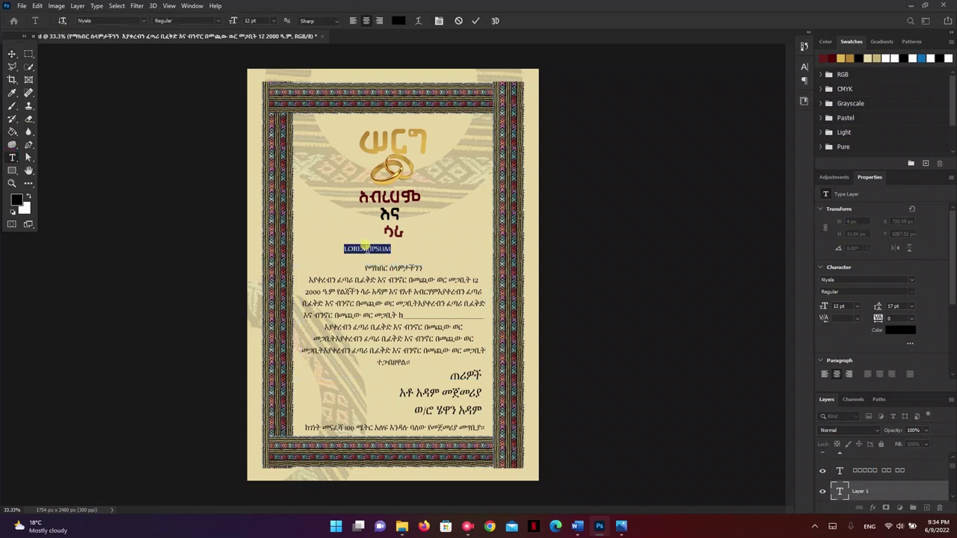
key(super+space)
key(BackSpace)
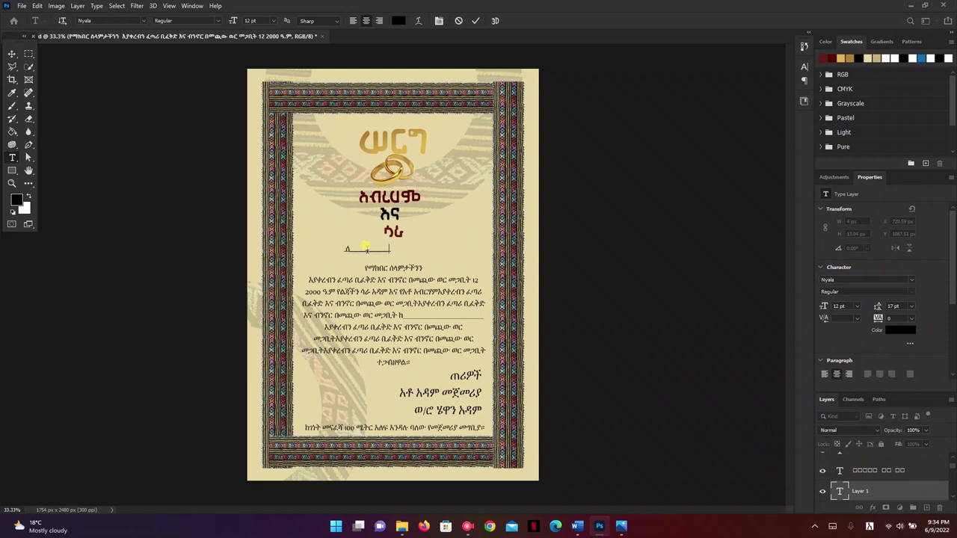
click(476, 21)
key(ctrl+a)
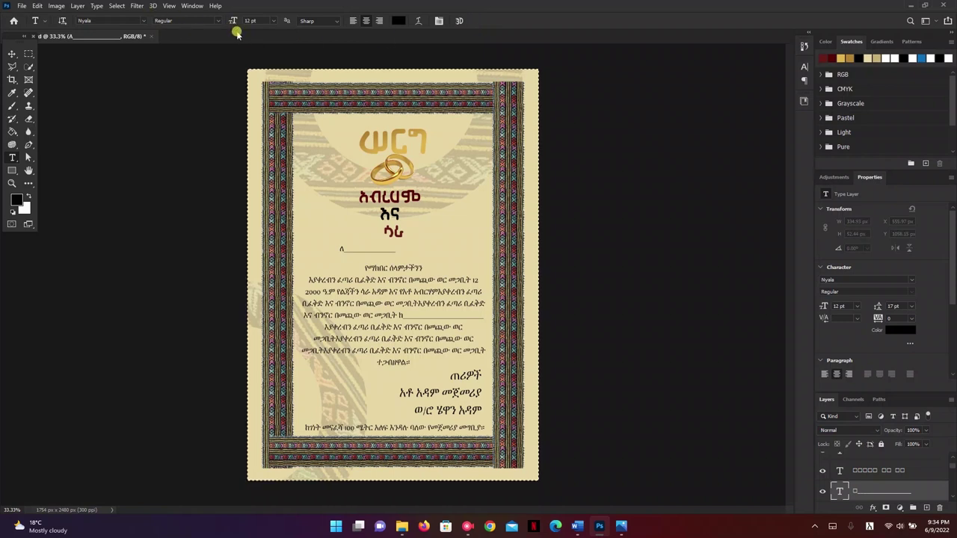
key(v)
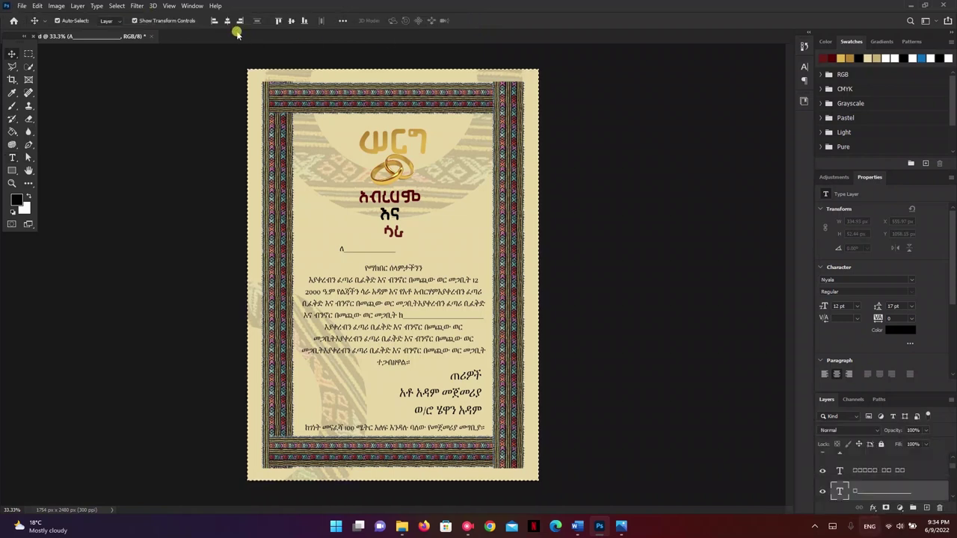
click(239, 21)
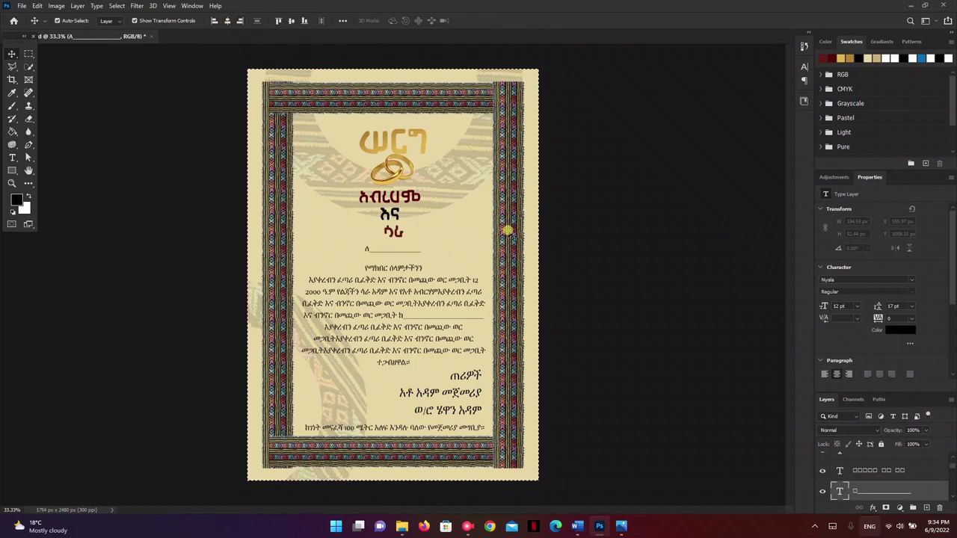
click(572, 347)
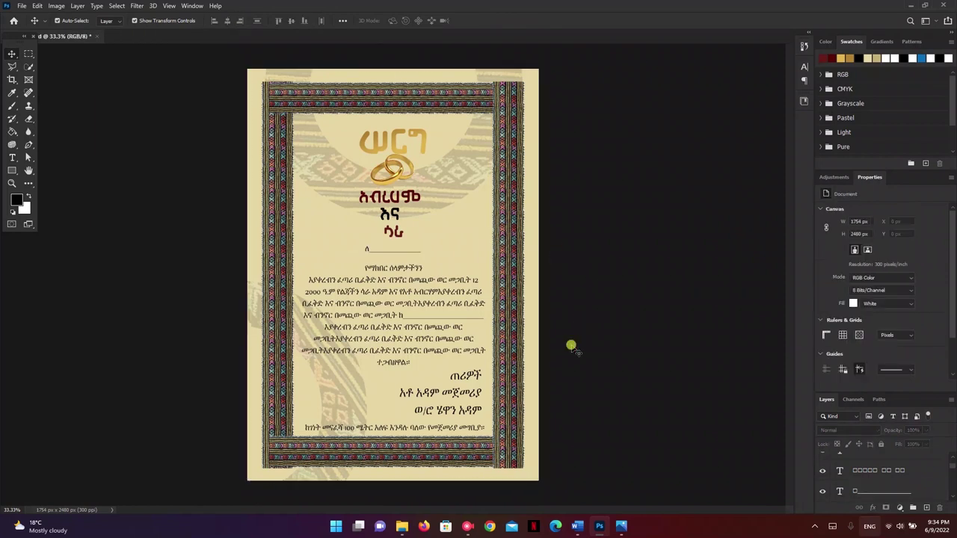